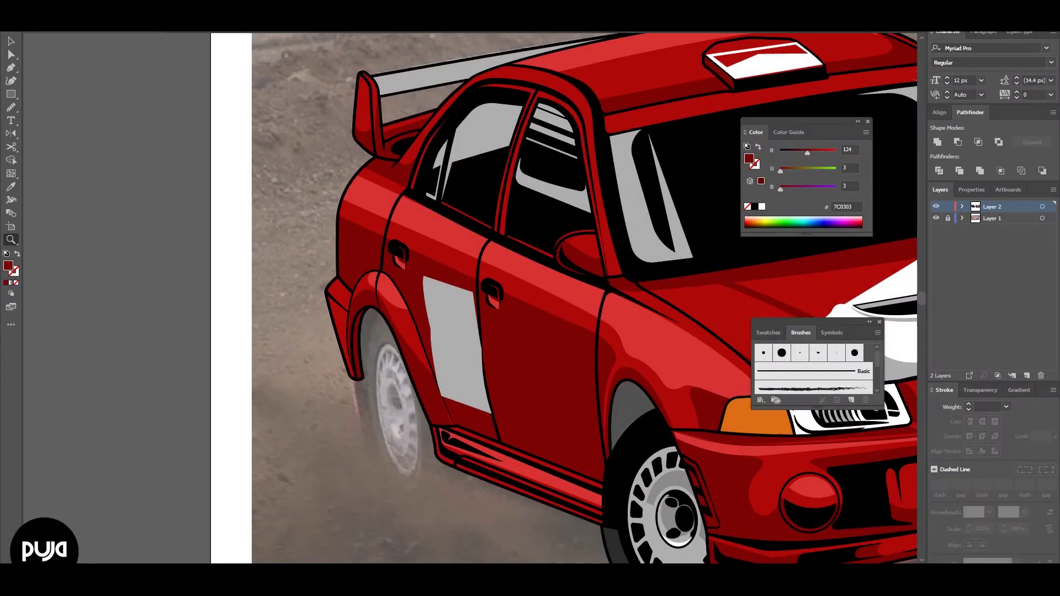
# Give the rear door panel the white decal style and send the decal back in the stacking order.
pyautogui.keyDown('ctrl'); pyautogui.click(936, 207); pyautogui.keyUp('ctrl')
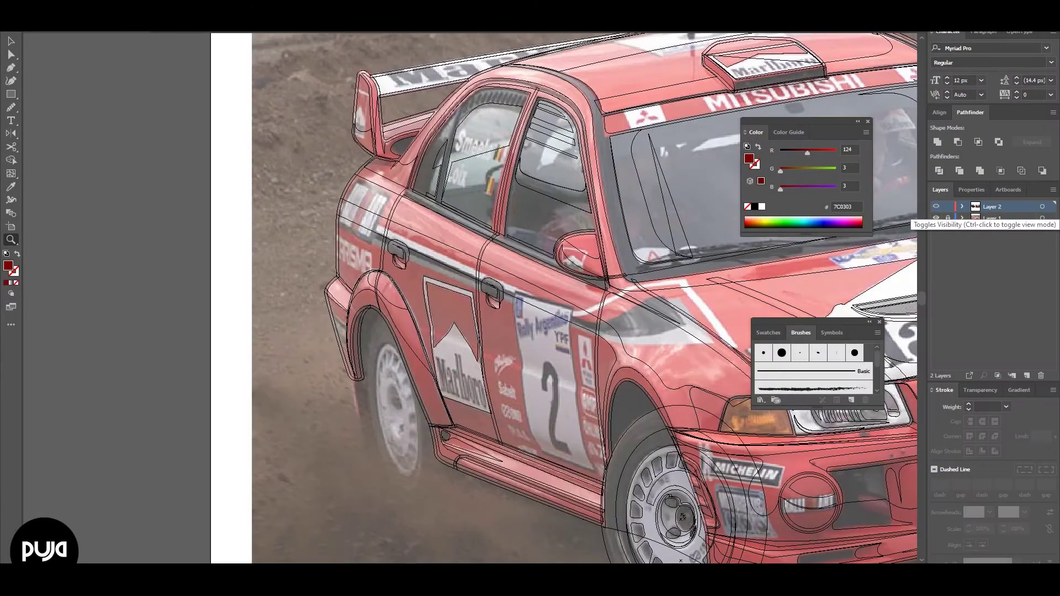
pyautogui.keyDown('ctrl'); pyautogui.click(936, 206); pyautogui.keyUp('ctrl')
pyautogui.press('v')
pyautogui.click(453, 332)
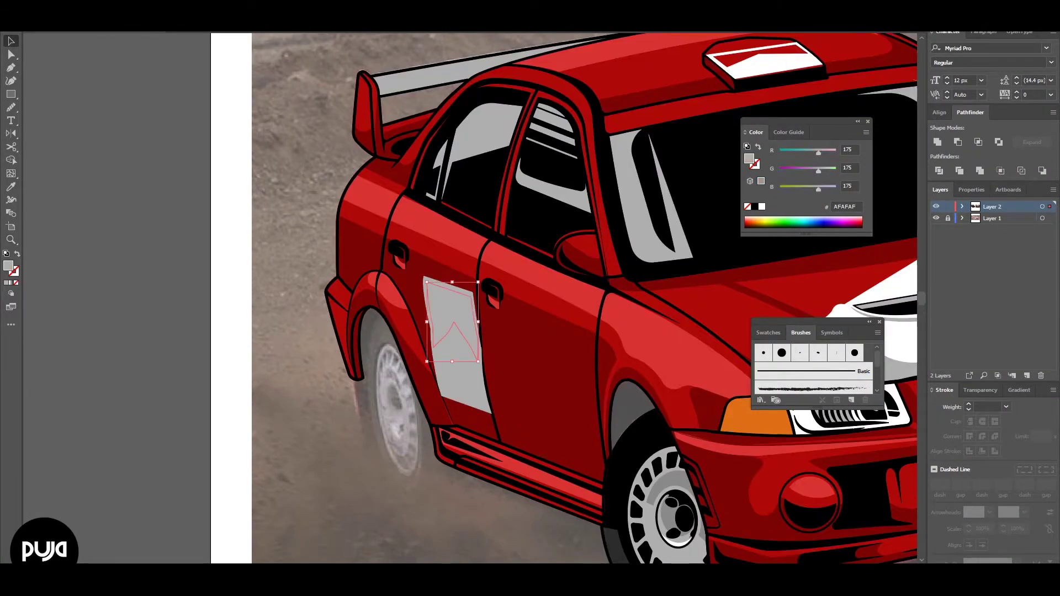
pyautogui.press('i')
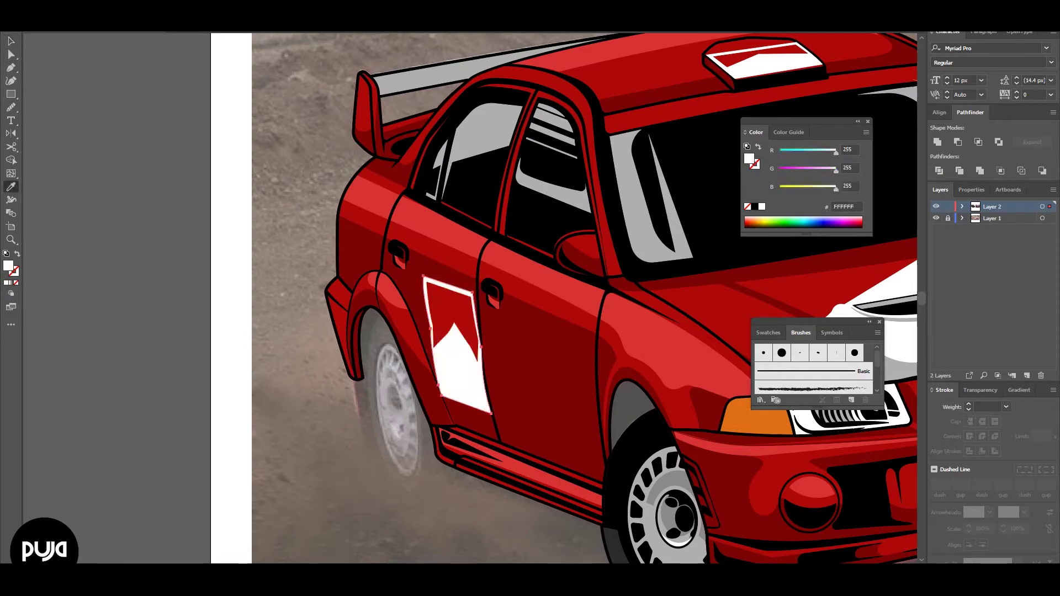
pyautogui.keyDown('ctrl'); pyautogui.click(462, 327); pyautogui.keyUp('ctrl')
pyautogui.keyDown('ctrl'); pyautogui.click(452, 431); pyautogui.keyUp('ctrl')
pyautogui.rightClick(450, 163)
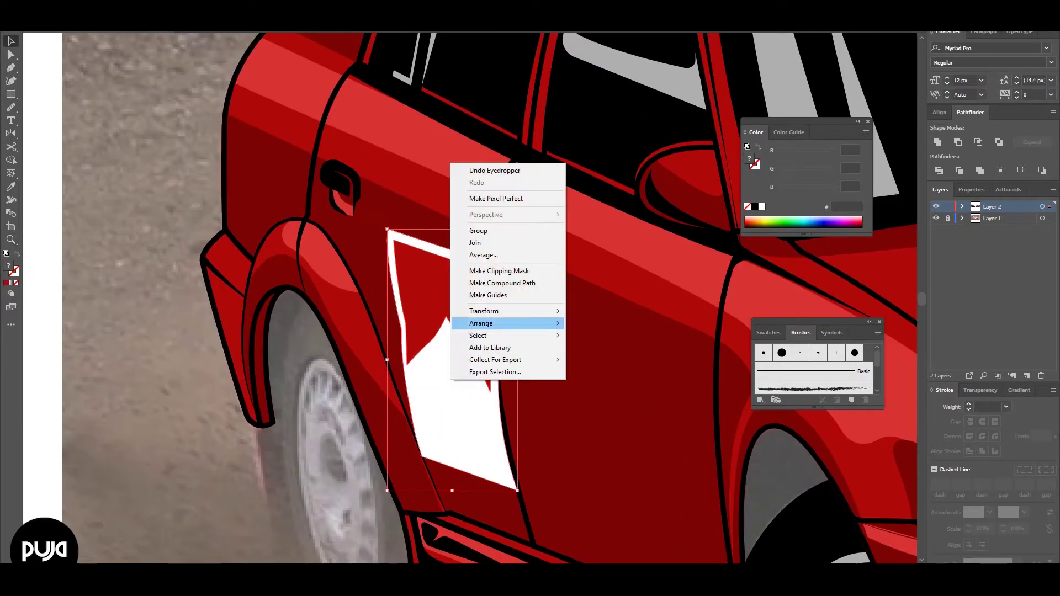
pyautogui.click(602, 359)
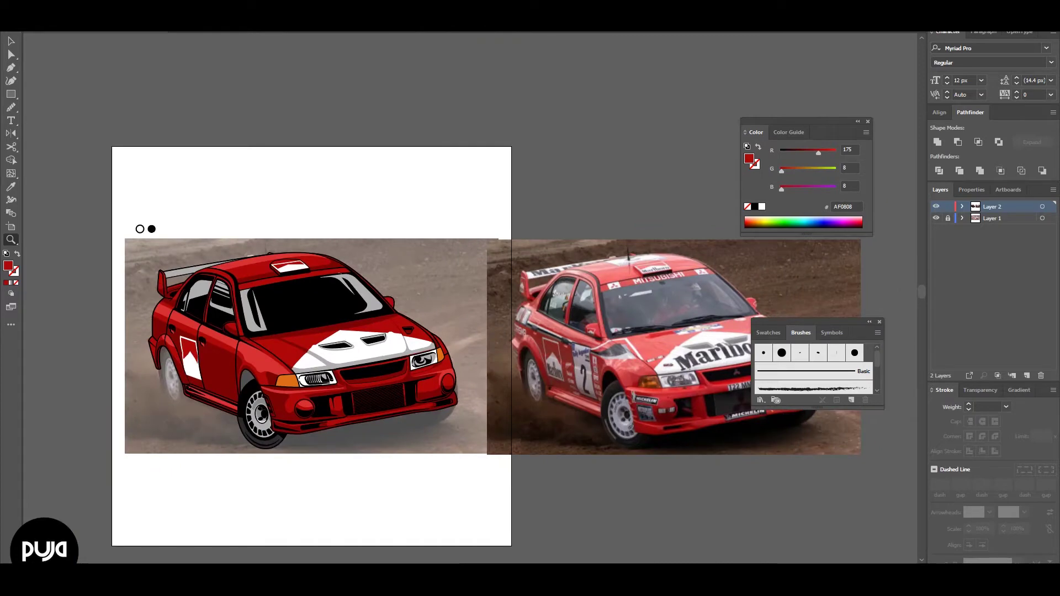
# Give the door decal the window grey, then recolour every piece of that grey to #D8D8D8.
pyautogui.scroll(1, 240, 365)
pyautogui.press('i')
pyautogui.click(252, 309)
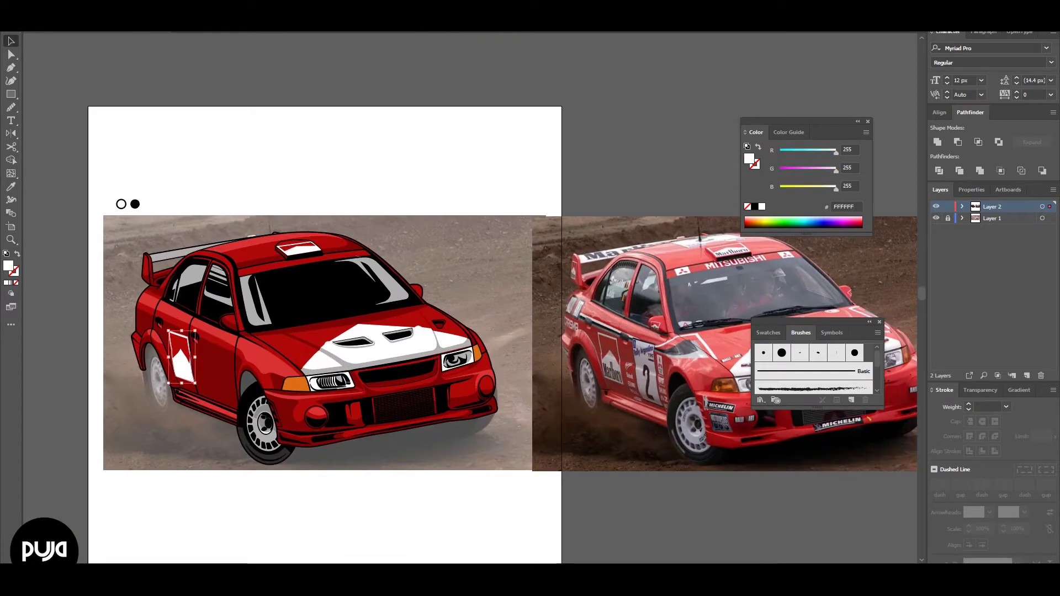
pyautogui.press('v')
pyautogui.click(255, 301)
pyautogui.click(144, 22)
pyautogui.click(315, 161)
pyautogui.doubleClick(749, 159)
pyautogui.write('D8D8D8')
pyautogui.click(871, 329)
pyautogui.hotkey('ctrl', 'shift', 'a')
pyautogui.press('z')
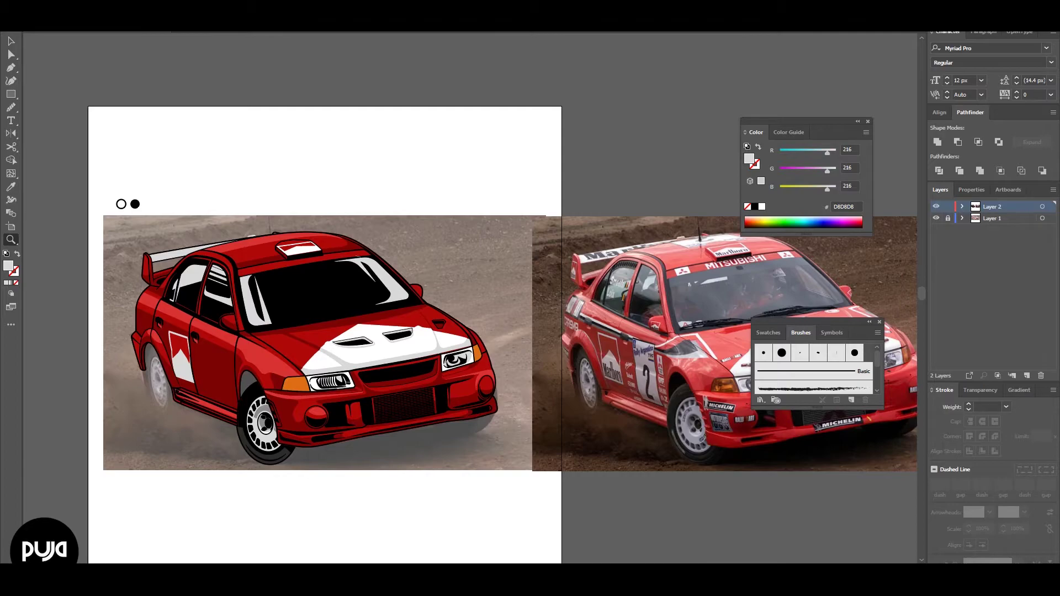
pyautogui.click(277, 400)
# Zoom in on the headlight and bumper and discard an unfinished two-point path.
pyautogui.press('v')
pyautogui.click(332, 453)
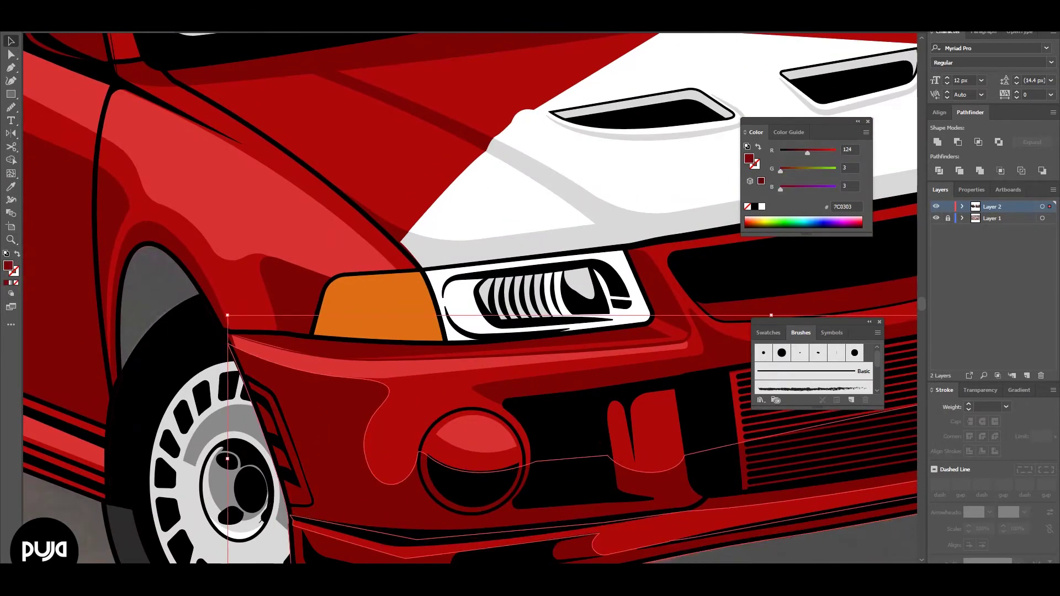
pyautogui.press('z')
pyautogui.hotkey('ctrl', '0')
pyautogui.moveTo(221, 395); pyautogui.dragTo(309, 397)
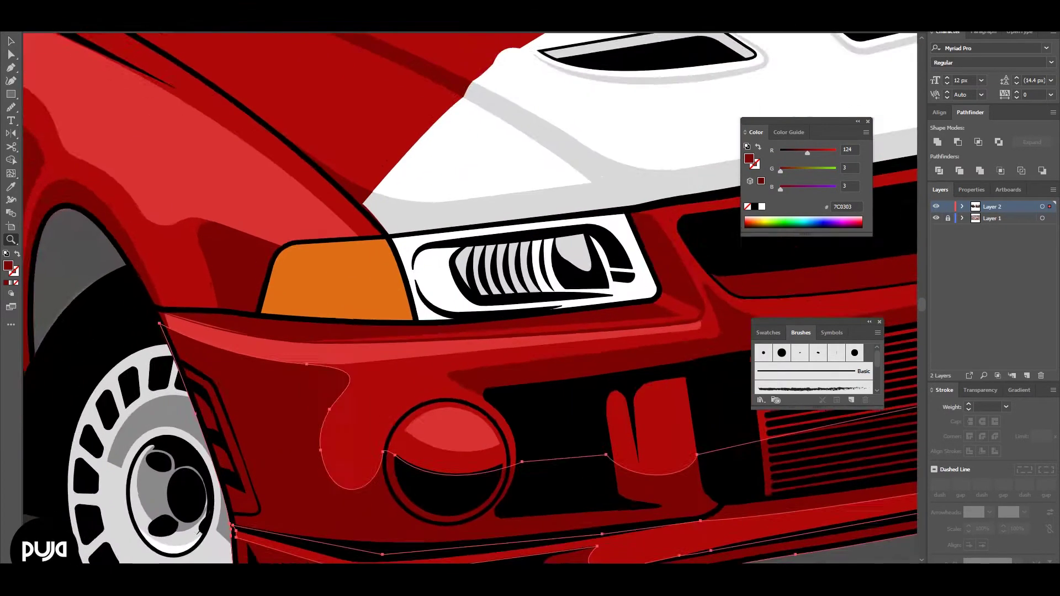
pyautogui.press('p')
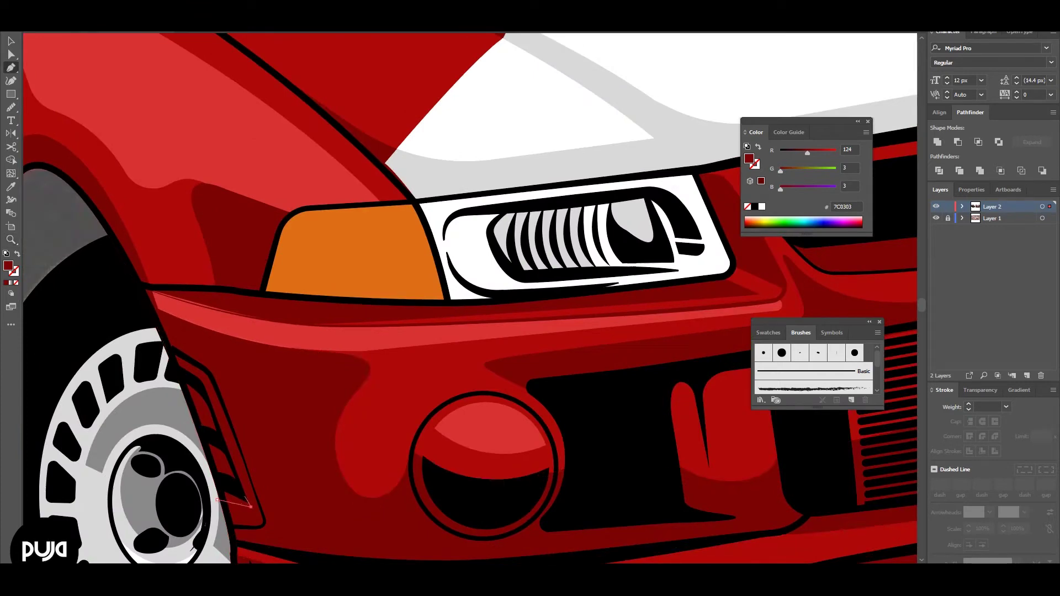
pyautogui.hotkey('ctrl', 'z')
pyautogui.hotkey('ctrl', 'z')
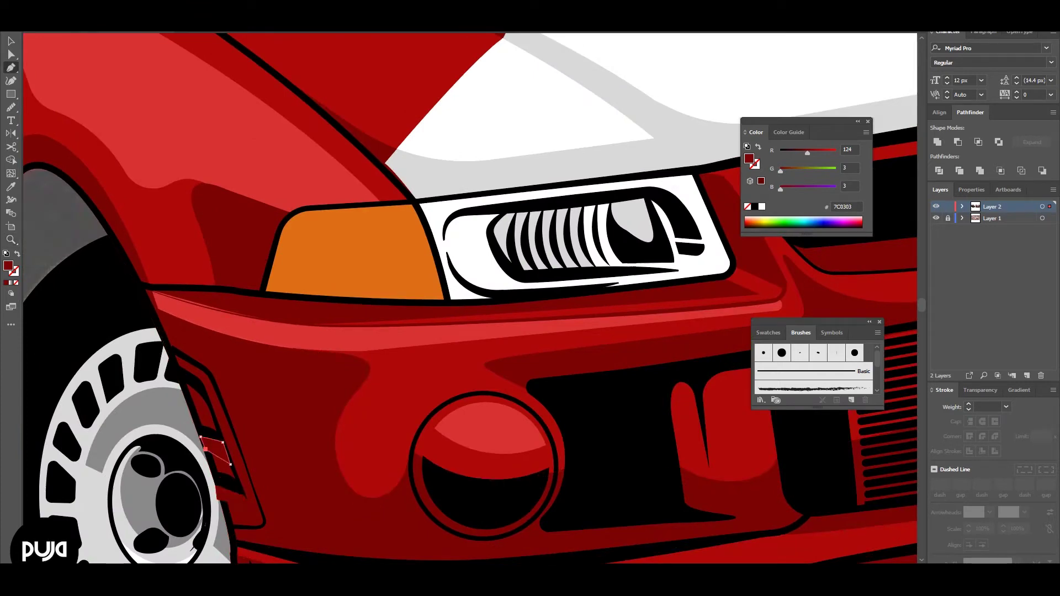
# Draw a closed four-corner vent shape beside the front wheel and check it against the photo.
pyautogui.click(205, 393)
pyautogui.click(212, 417)
pyautogui.click(185, 396)
pyautogui.click(183, 378)
pyautogui.click(204, 393)
pyautogui.press('z')
pyautogui.hotkey('ctrl', '0')
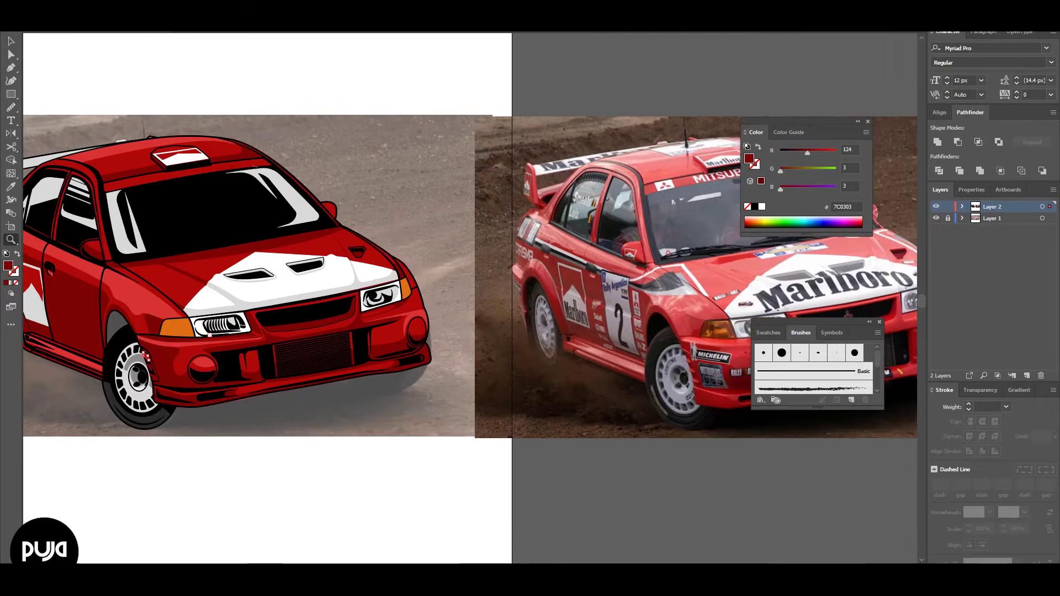
pyautogui.moveTo(122, 354); pyautogui.dragTo(182, 353)
pyautogui.press('a')
pyautogui.click(257, 451)
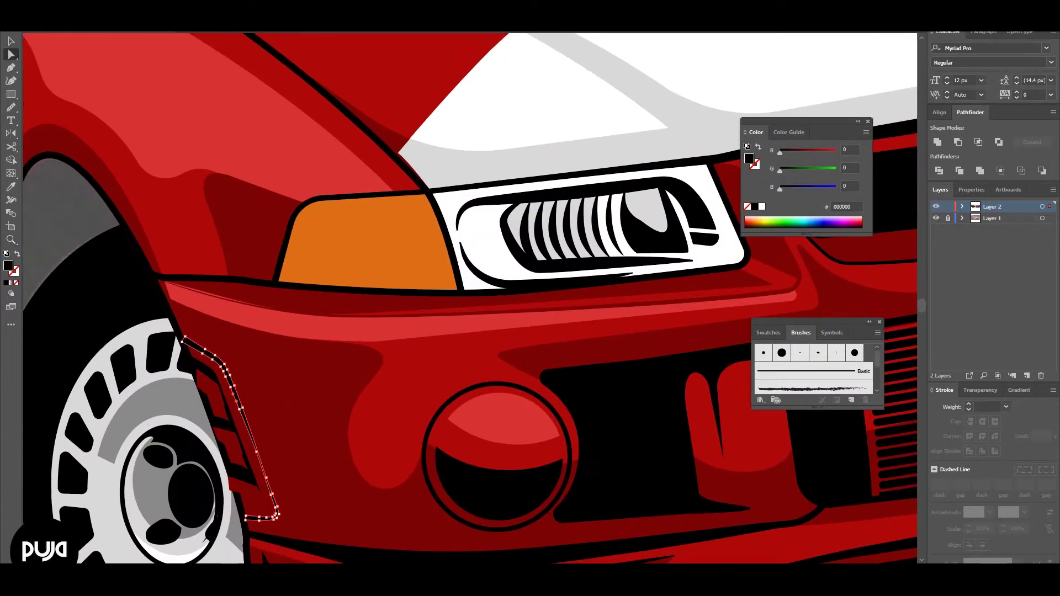
pyautogui.press('v')
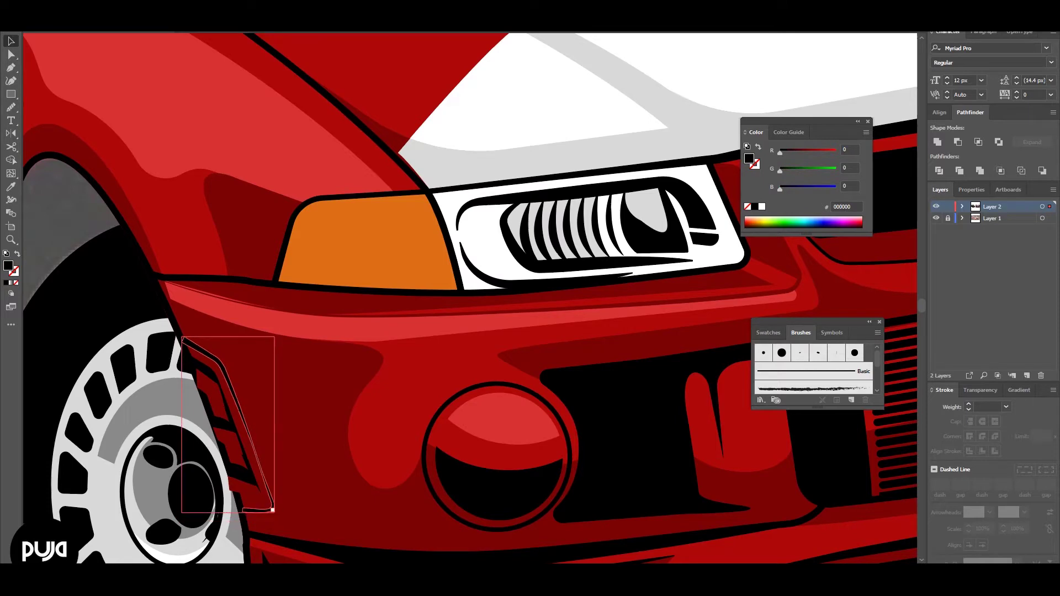
# Trace a second path along the vent edge and fill it dark red #7C0303.
pyautogui.press('n')
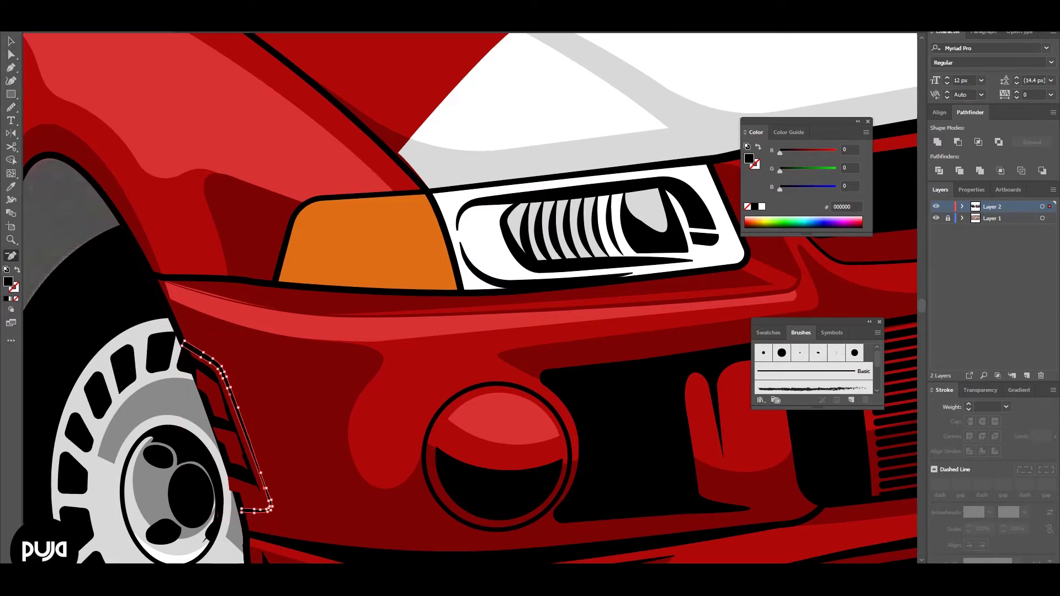
pyautogui.press('a')
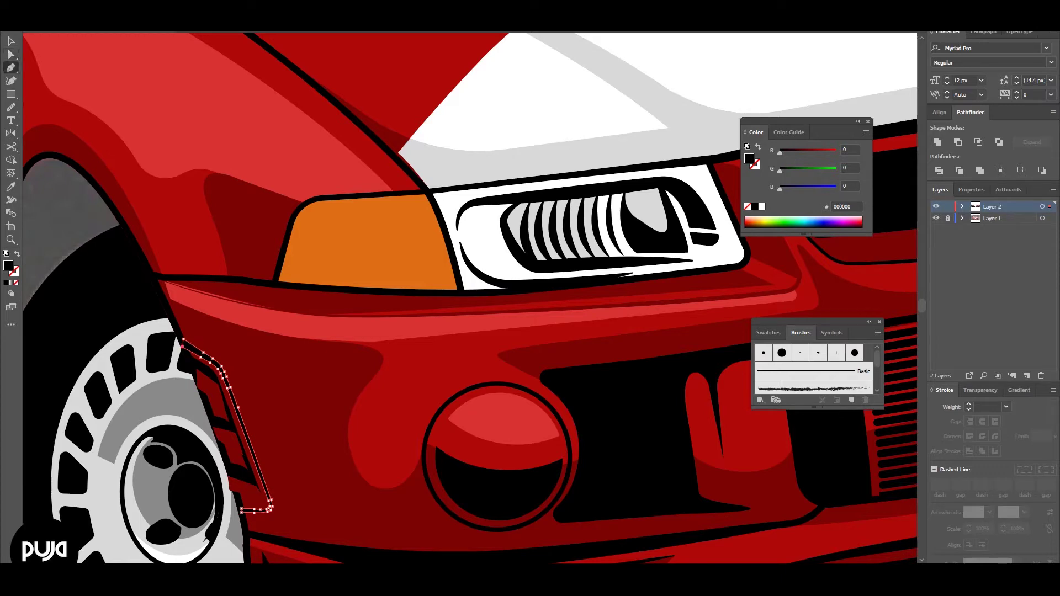
pyautogui.press('p')
pyautogui.click(175, 322)
pyautogui.click(259, 464)
pyautogui.click(220, 369)
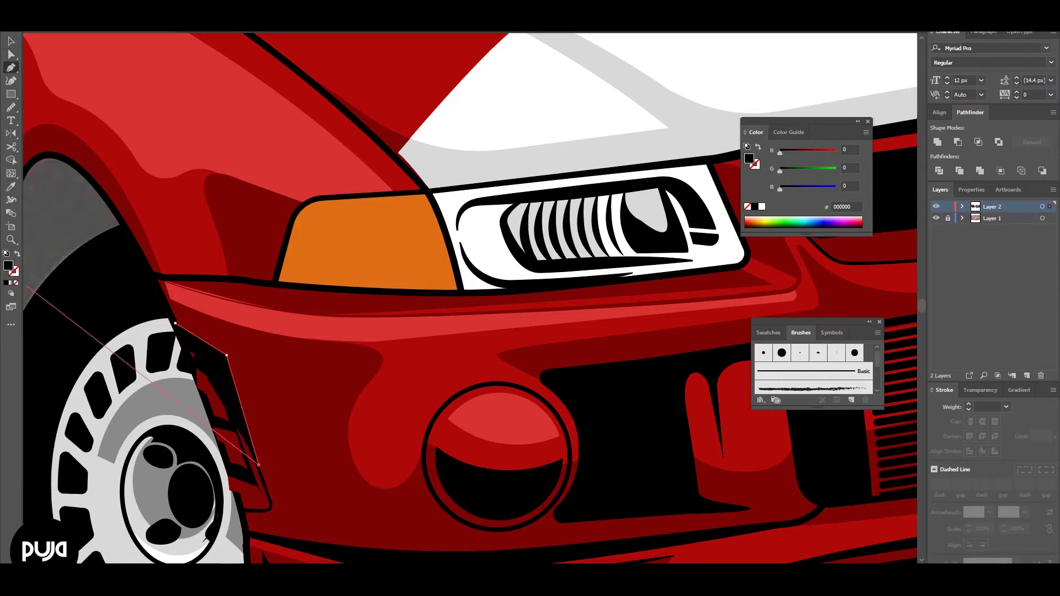
pyautogui.press('/')
pyautogui.click(181, 342)
pyautogui.press('ctrl')
pyautogui.press('v')
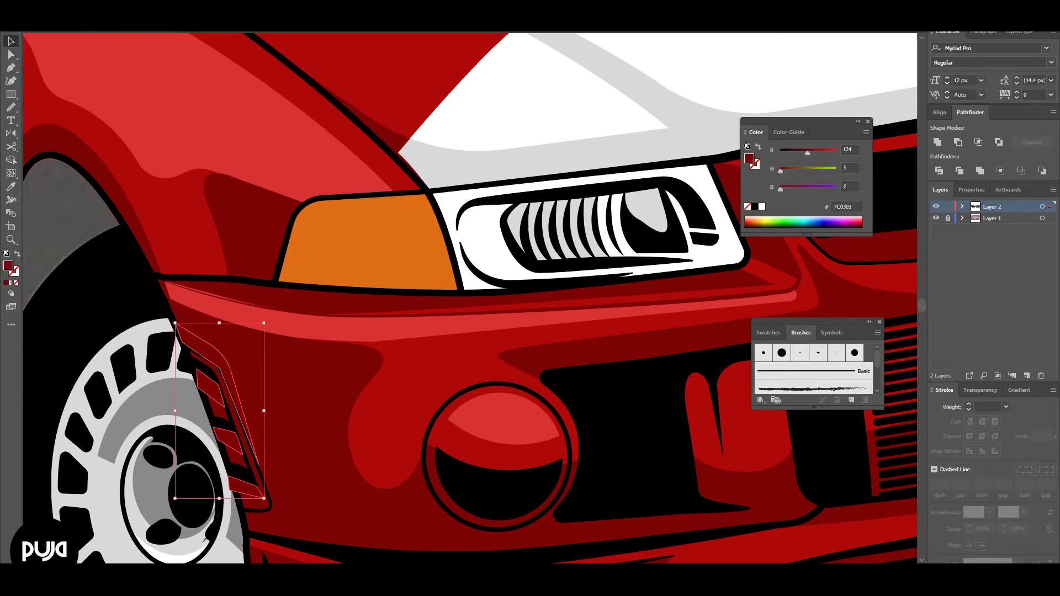
# Merge the overlapping shapes into vent slats with the Shape Builder, then zoom out.
pyautogui.hotkey('ctrl', 'a')
pyautogui.hotkey('shift', 'm')
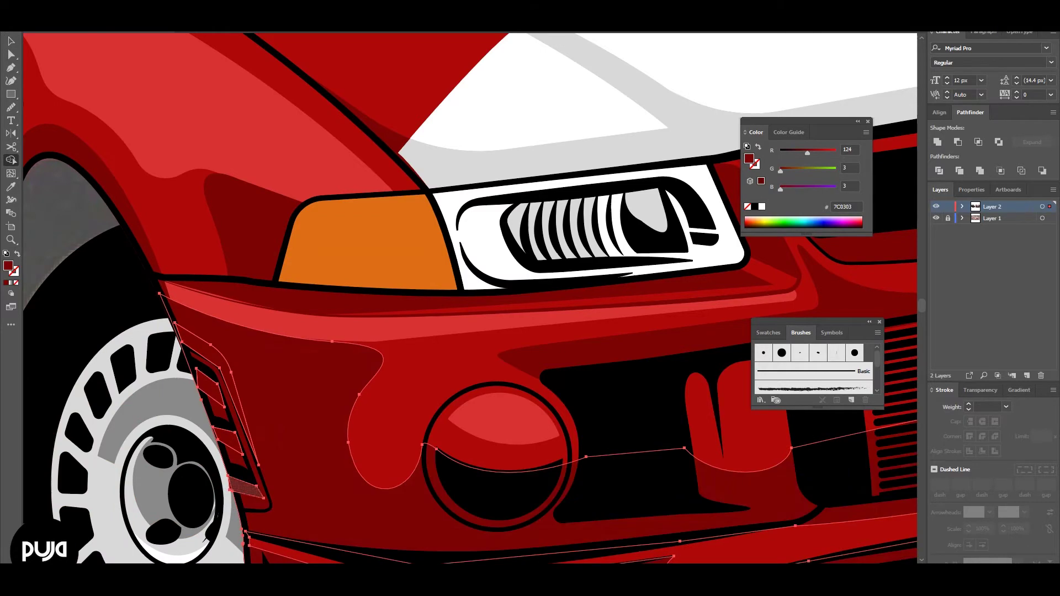
pyautogui.moveTo(246, 485); pyautogui.dragTo(210, 386)
pyautogui.press('v')
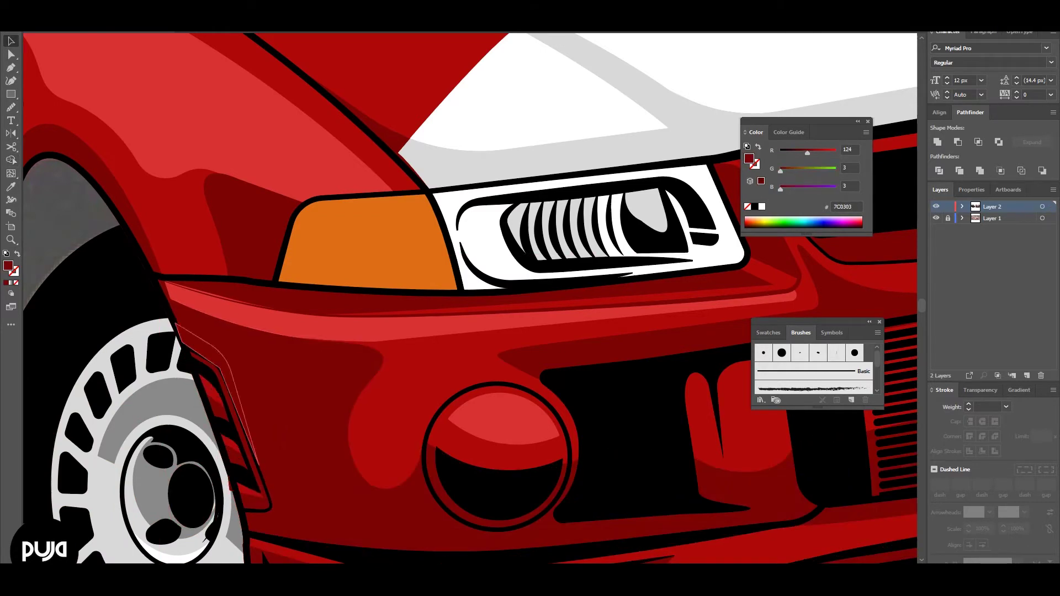
pyautogui.press('z')
pyautogui.hotkey('ctrl', '-')
pyautogui.hotkey('ctrl', '-')
pyautogui.hotkey('ctrl', '-')
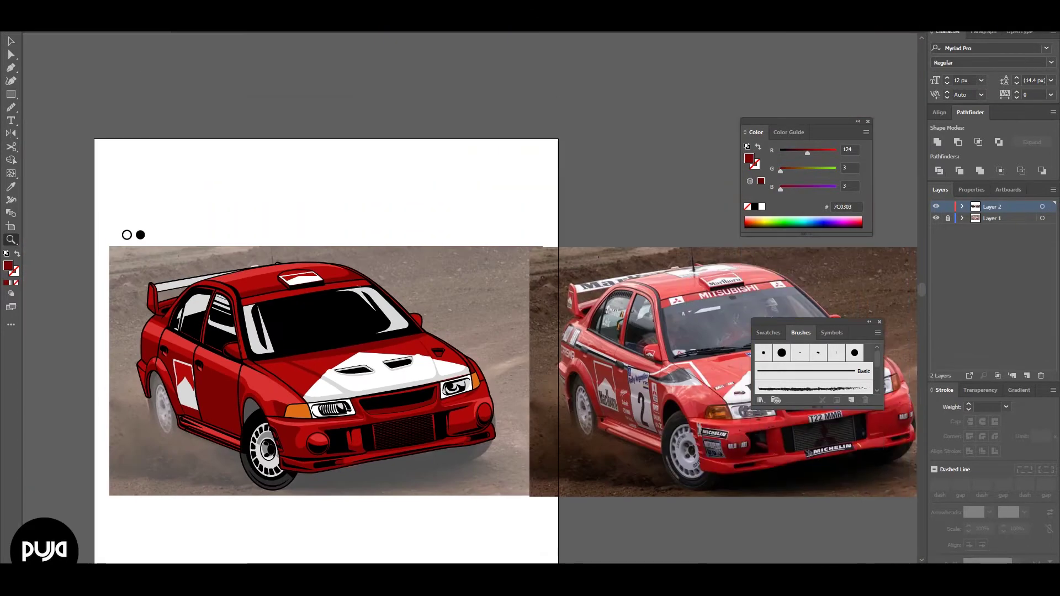
pyautogui.scroll(-1, 500, 341)
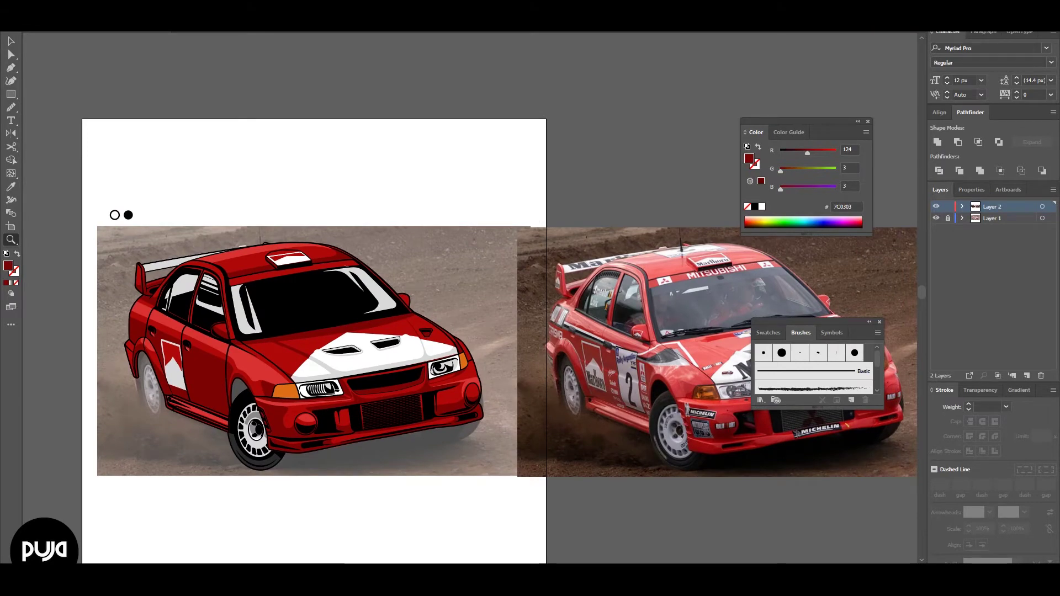
pyautogui.scroll(3, 552, 304)
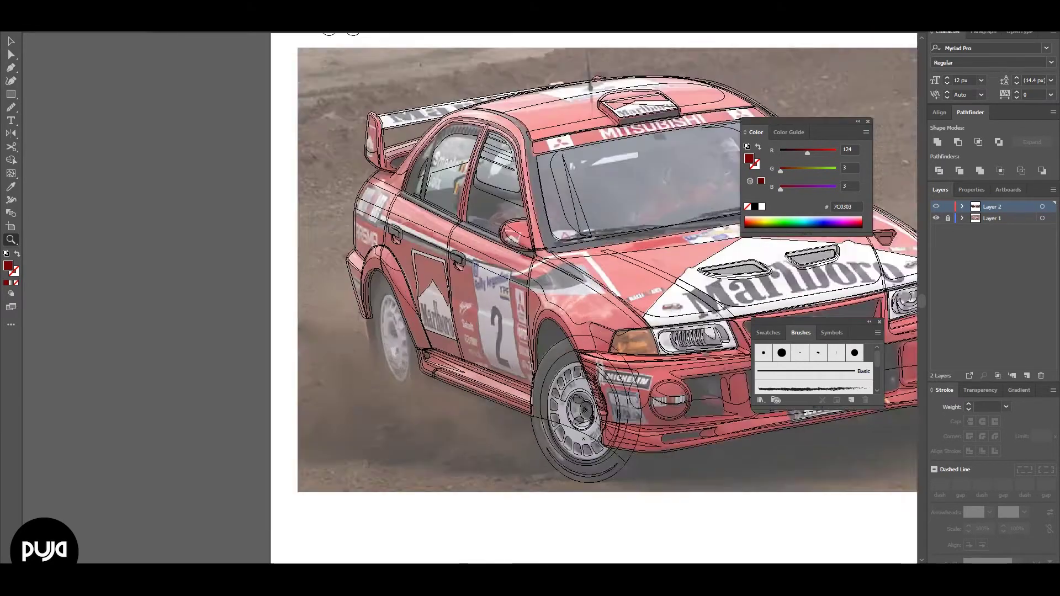
pyautogui.scroll(2, 552, 303)
pyautogui.press('p')
pyautogui.click(502, 382)
pyautogui.click(229, 258)
pyautogui.press('v')
pyautogui.hotkey('ctrl', 'y')
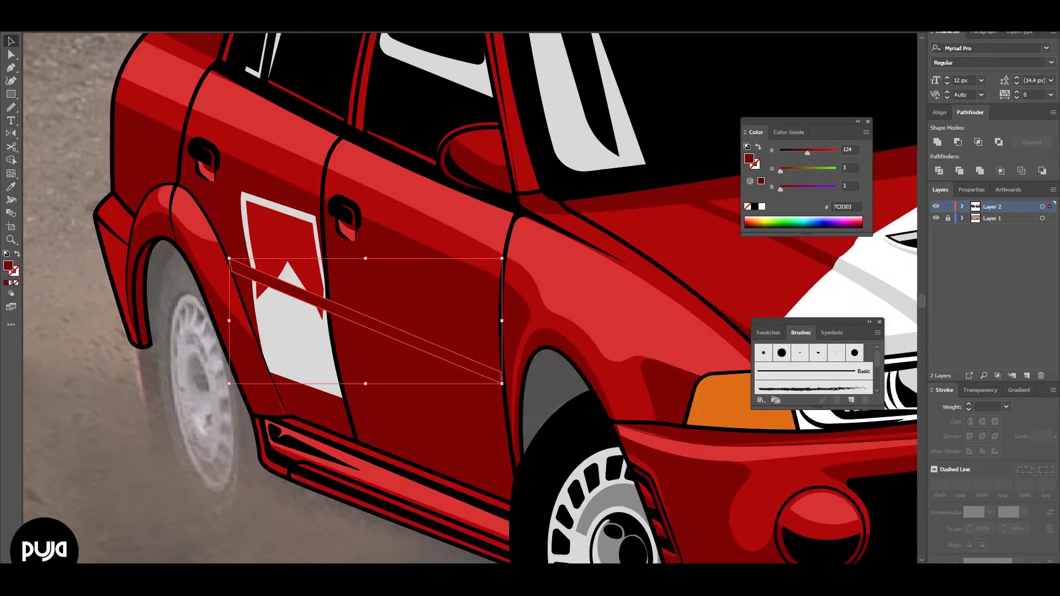
pyautogui.hotkey('ctrl', '[')
pyautogui.hotkey('ctrl', 'shift', 'a')
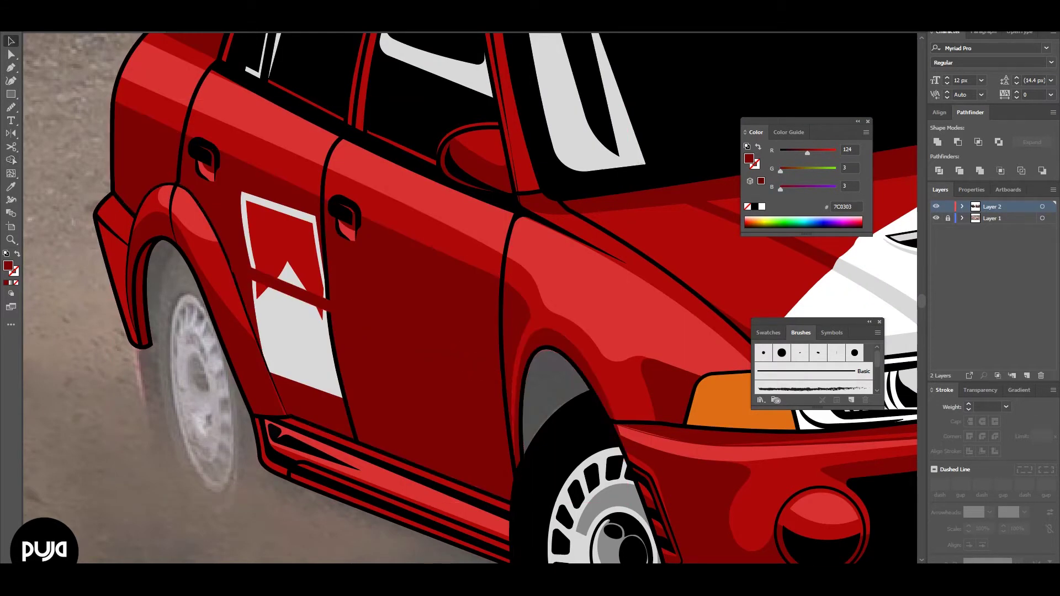
pyautogui.press('p')
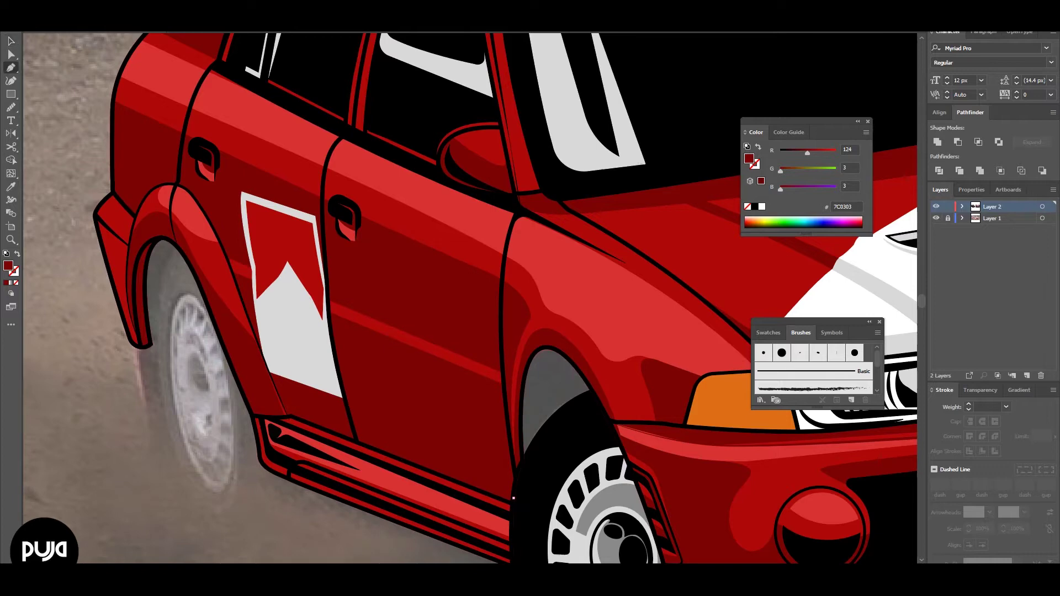
pyautogui.click(274, 385)
pyautogui.click(283, 404)
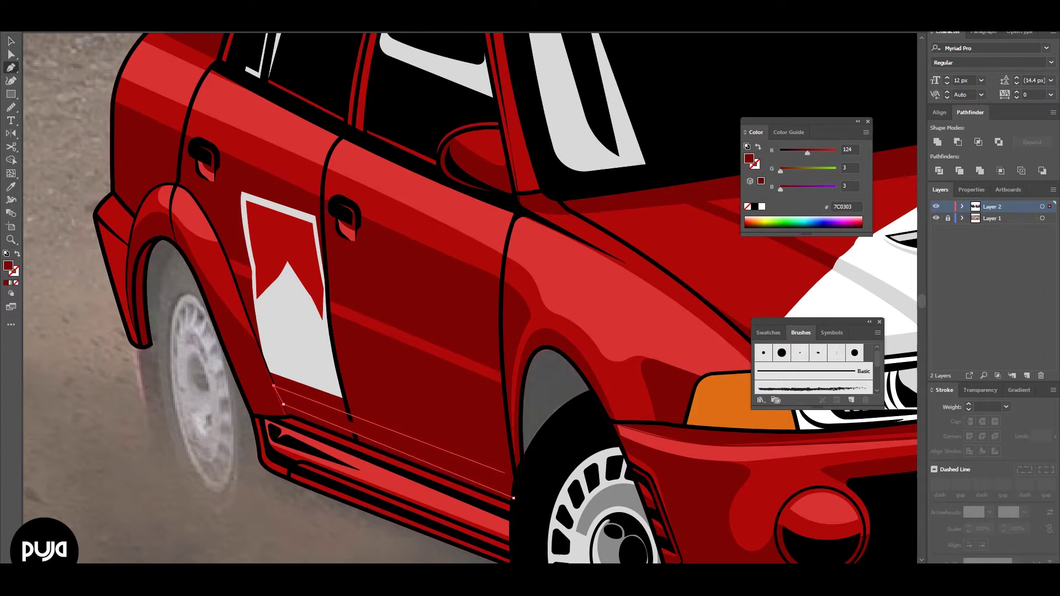
pyautogui.hotkey('ctrl', '0')
pyautogui.hotkey('ctrl', '-')
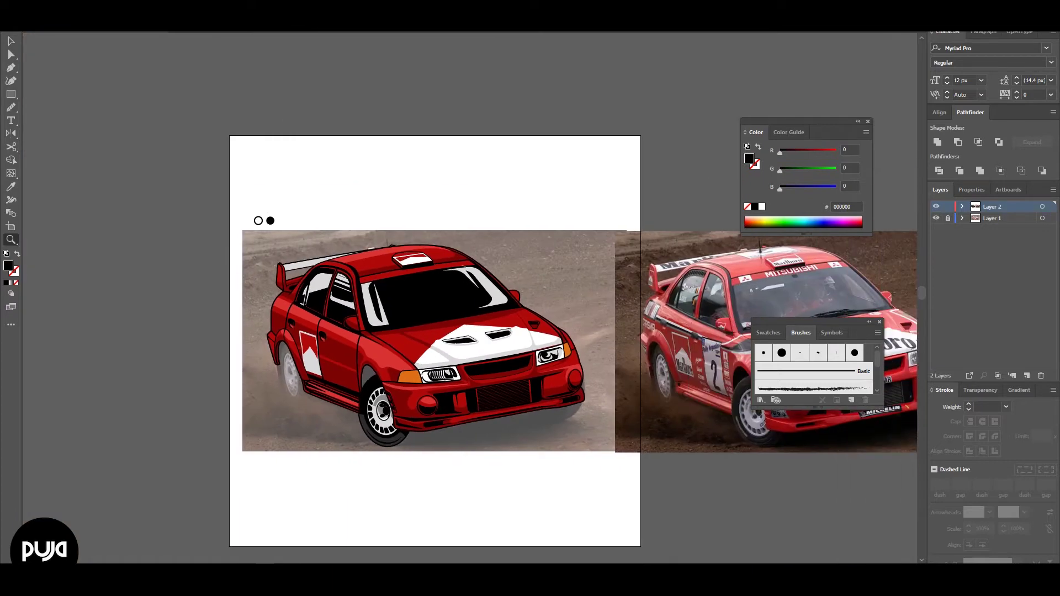
# Build the lighter red sill highlight shape and pull its tip back to shorten it.
pyautogui.click(317, 395)
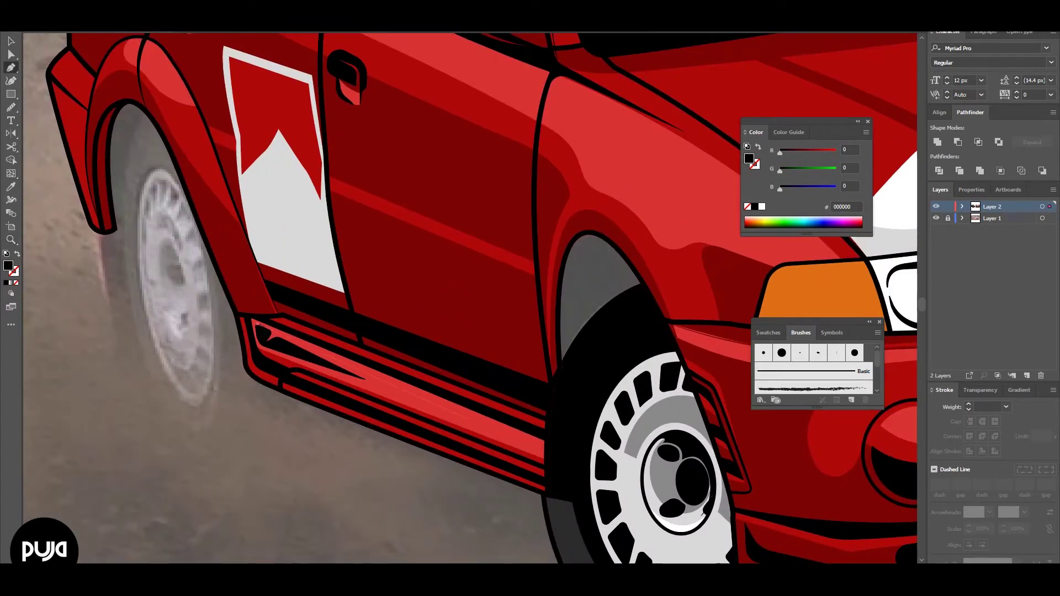
pyautogui.hotkey('shift', 'm')
pyautogui.press('a')
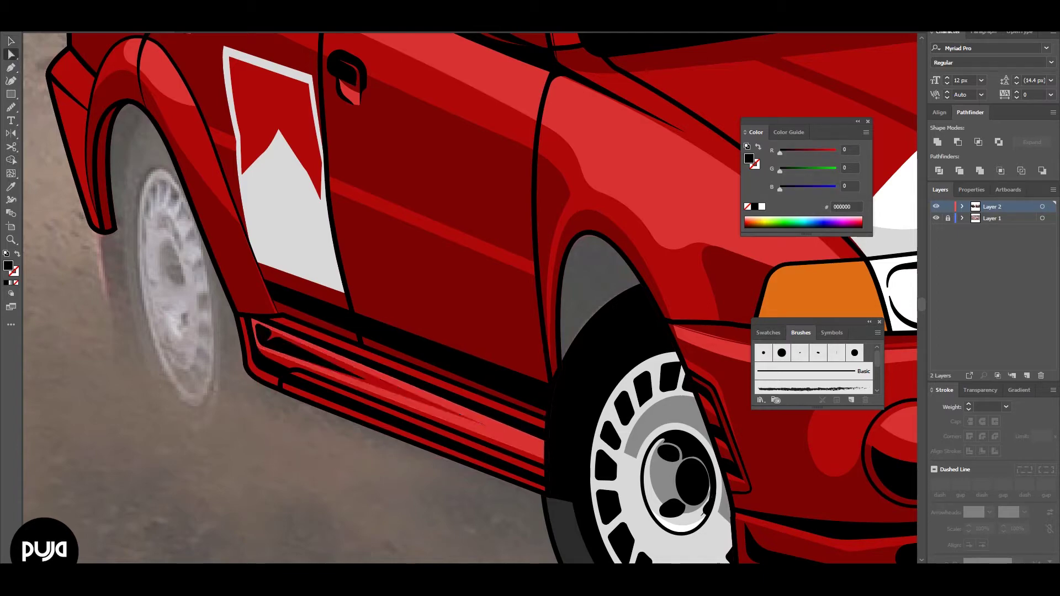
pyautogui.click(261, 334)
pyautogui.moveTo(487, 425); pyautogui.dragTo(414, 397)
# Reshape the highlight's left-end curve and lengthen its tip to sit in the sill groove.
pyautogui.hotkey('ctrl', '0')
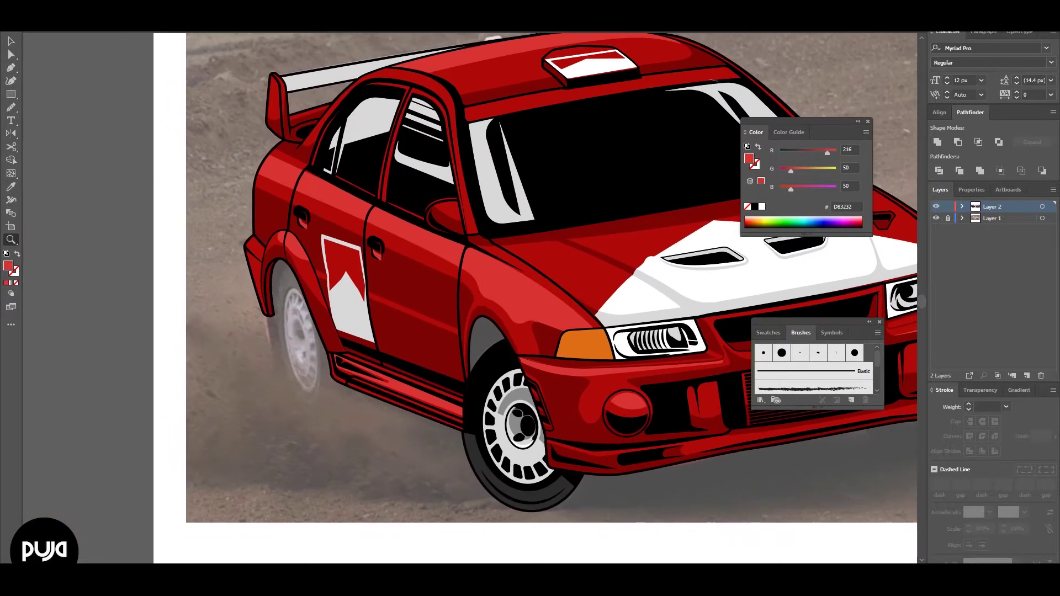
pyautogui.scroll(5, 386, 386)
pyautogui.moveTo(183, 296); pyautogui.dragTo(194, 303)
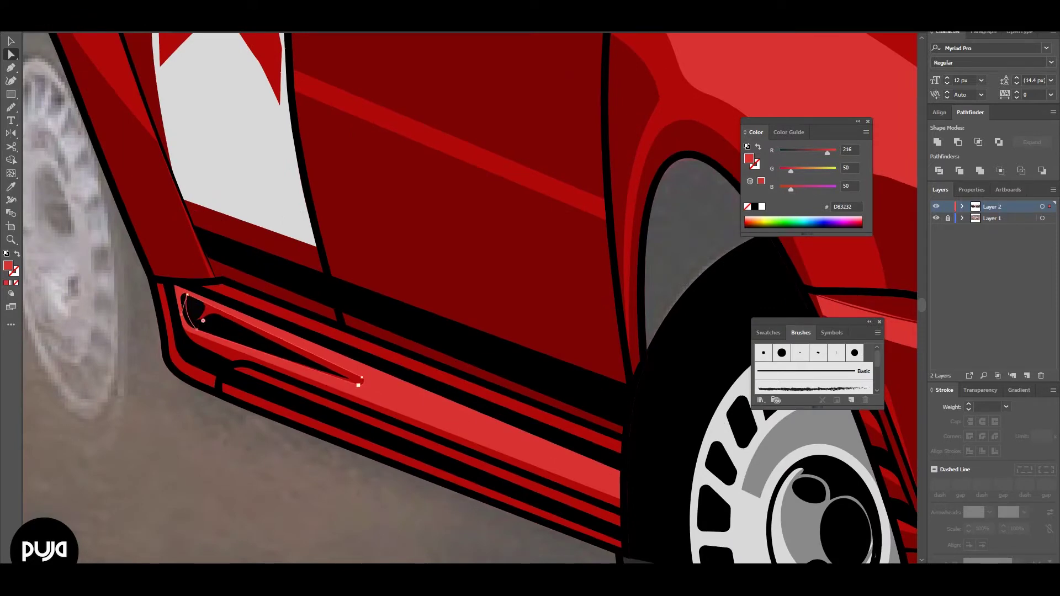
pyautogui.moveTo(359, 385); pyautogui.dragTo(374, 390)
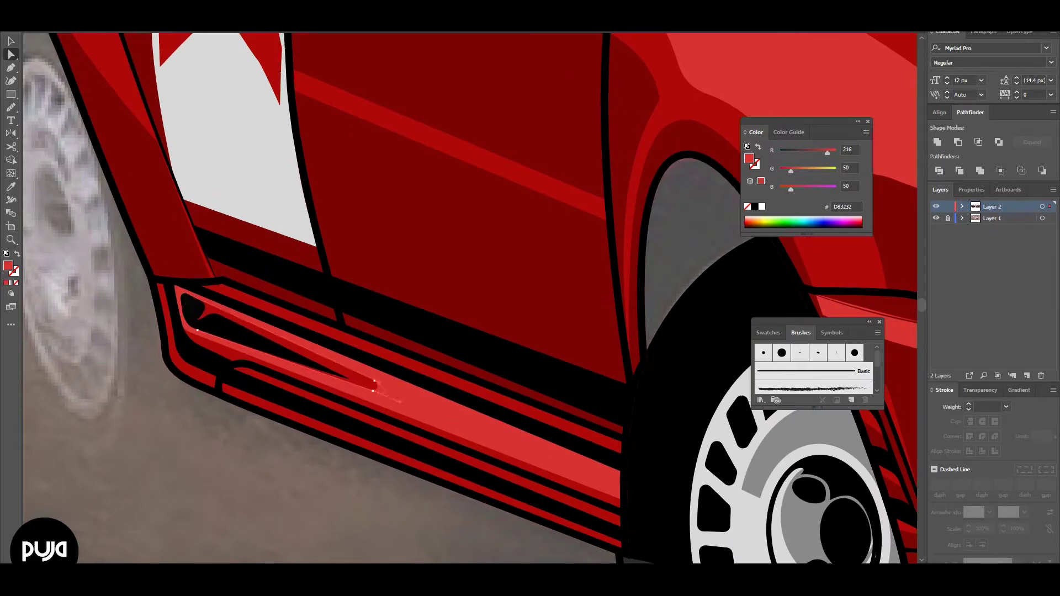
pyautogui.scroll(-5, 386, 386)
pyautogui.scroll(5, 387, 386)
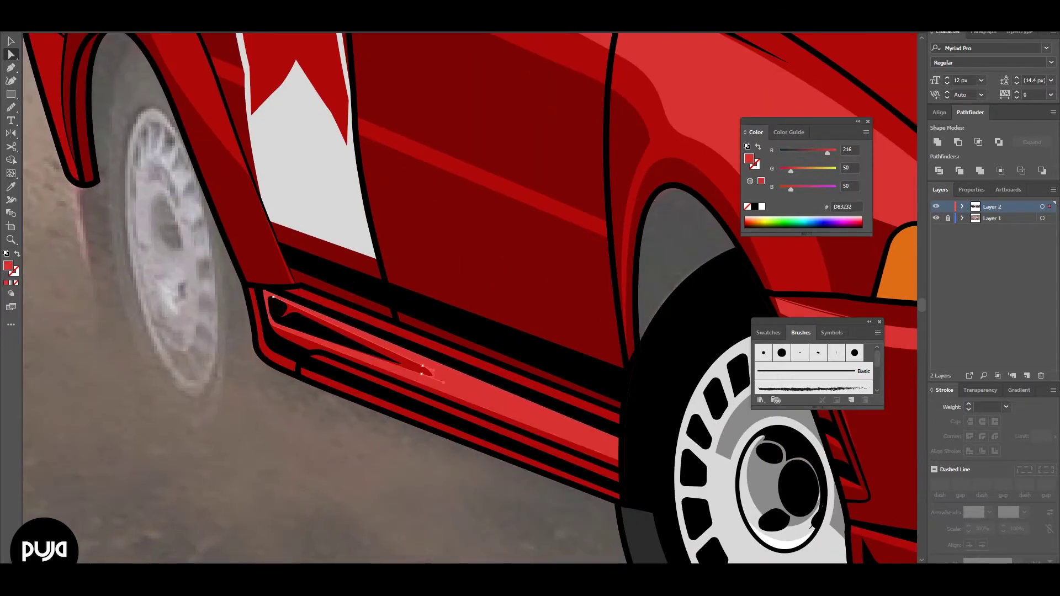
pyautogui.scroll(-5, 475, 298)
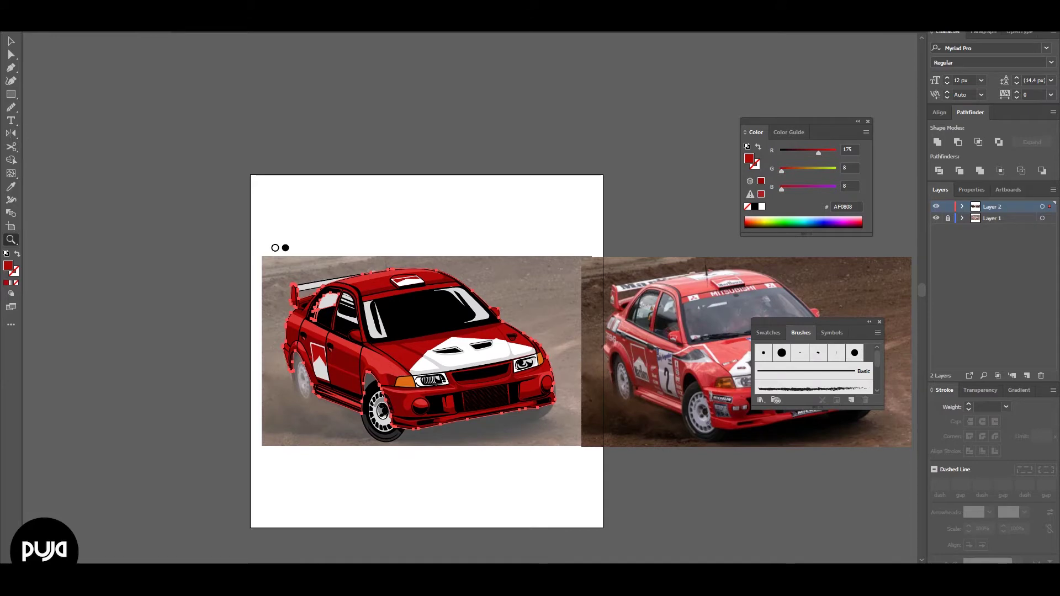
pyautogui.moveTo(474, 298); pyautogui.dragTo(377, 250)
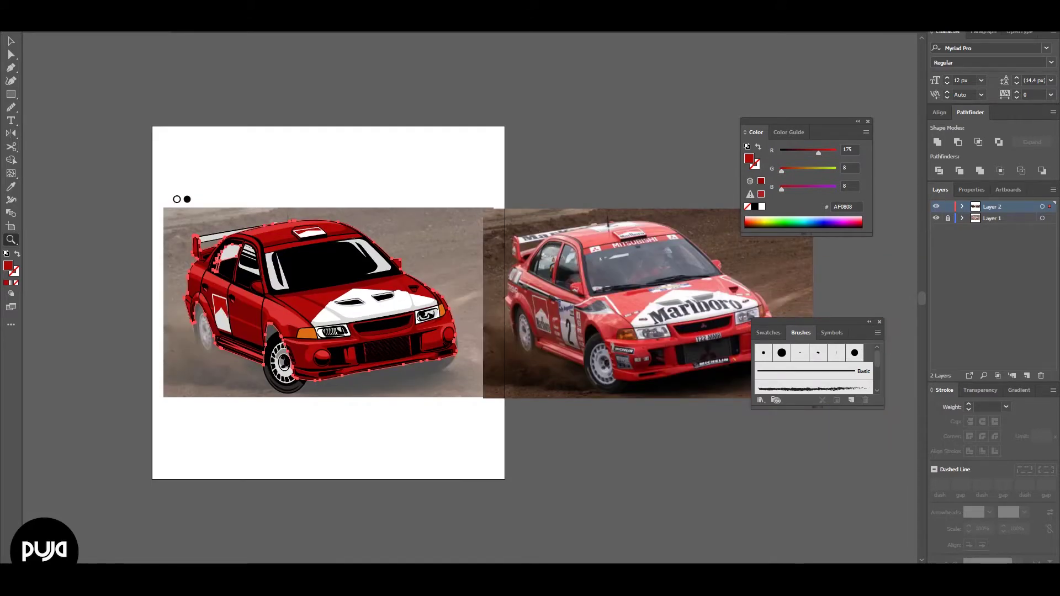
# Trace the hood-edge stripe path from the hood corner to its lower tip over the photo.
pyautogui.scroll(5, 387, 248)
pyautogui.press('p')
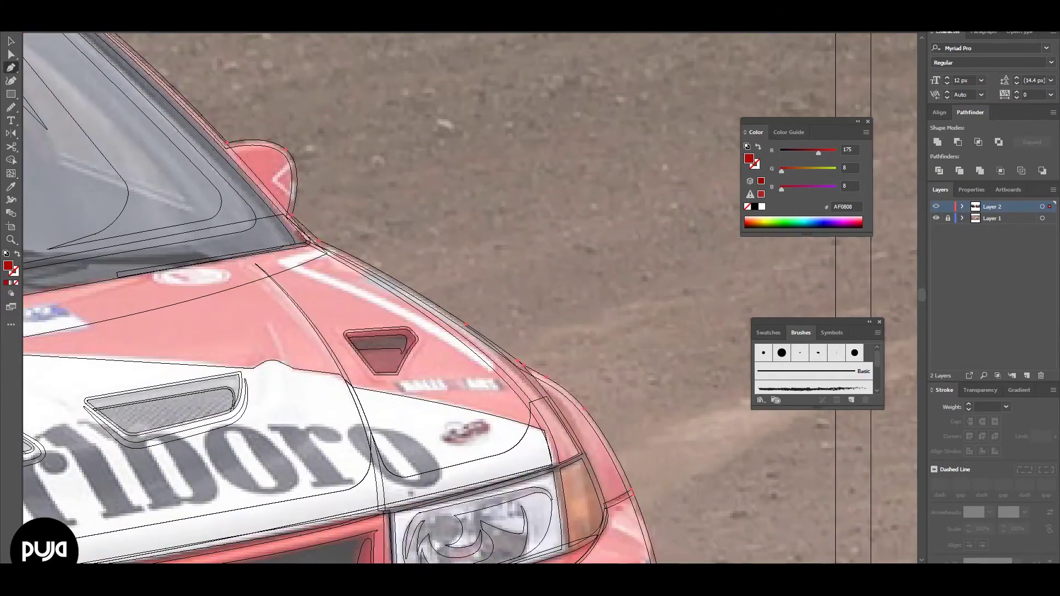
pyautogui.click(274, 264)
pyautogui.click(363, 290)
pyautogui.hotkey('ctrl', 'z')
pyautogui.click(293, 264)
pyautogui.click(376, 285)
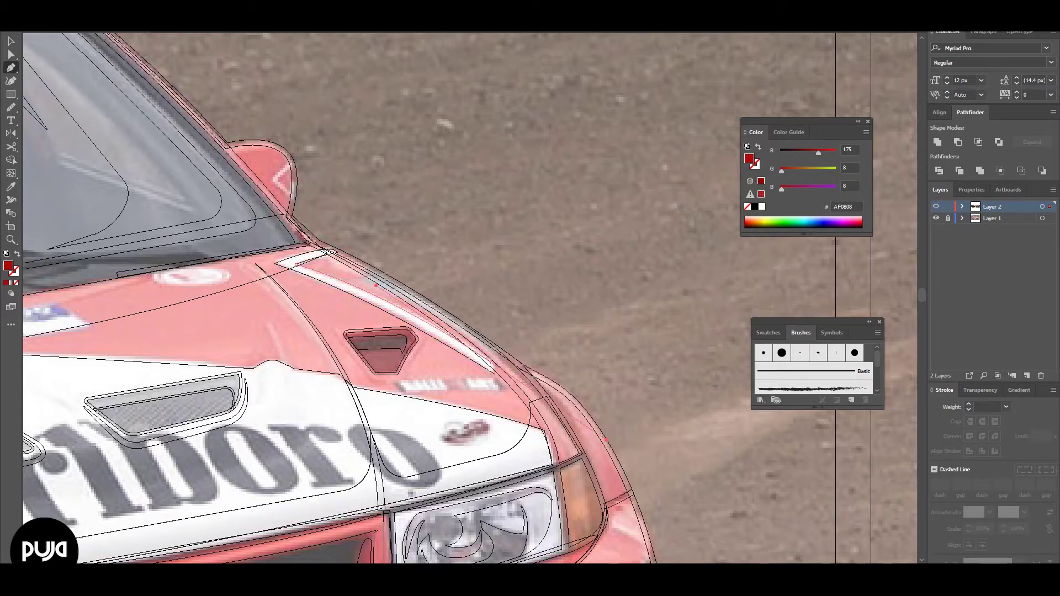
pyautogui.click(495, 373)
# Fill the hood stripe white and send it behind the red body shapes.
pyautogui.press('v')
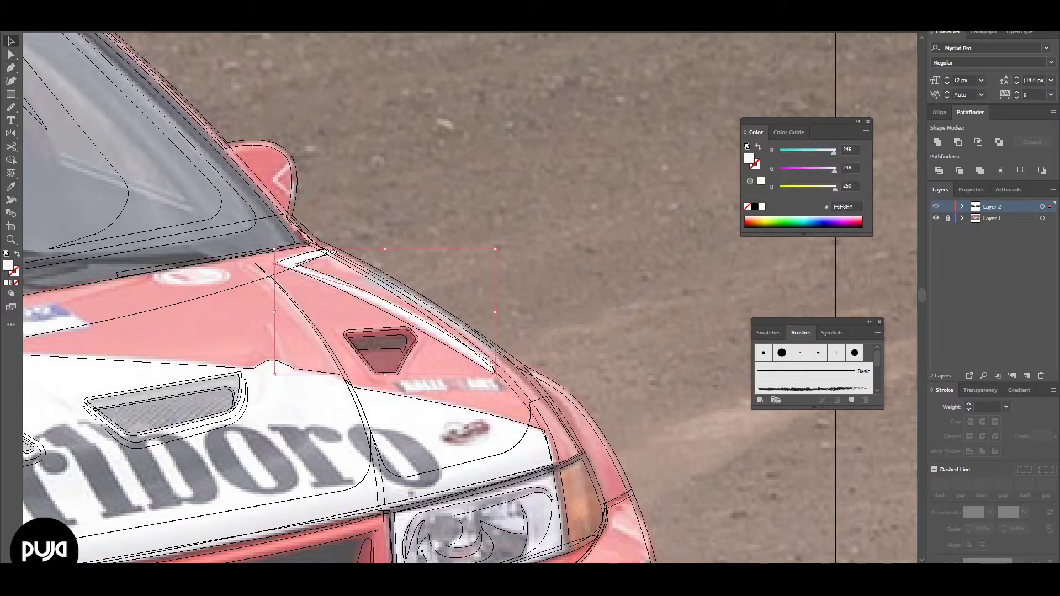
pyautogui.hotkey('ctrl', 'y')
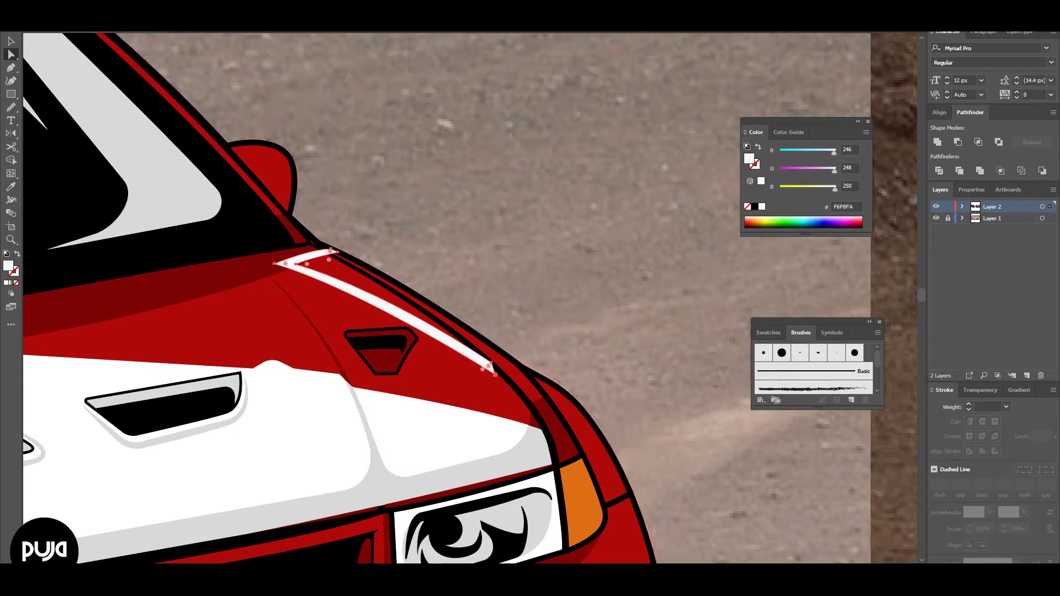
pyautogui.rightClick(462, 121)
pyautogui.click(612, 330)
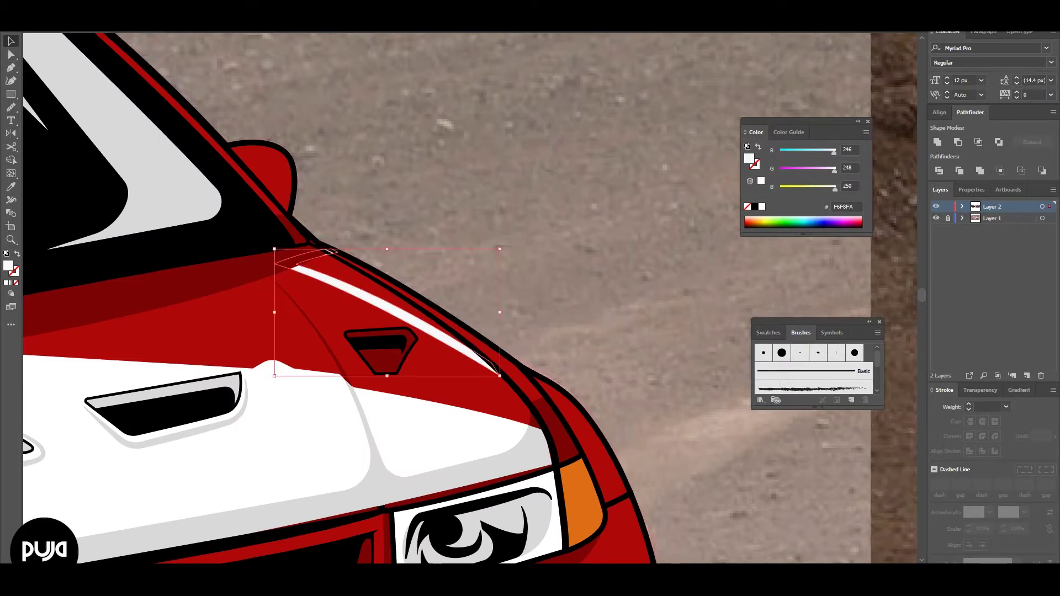
pyautogui.click(221, 276)
# Reframe the view on the windshield and hood with the reference photo showing in outline.
pyautogui.hotkey('ctrl', '0')
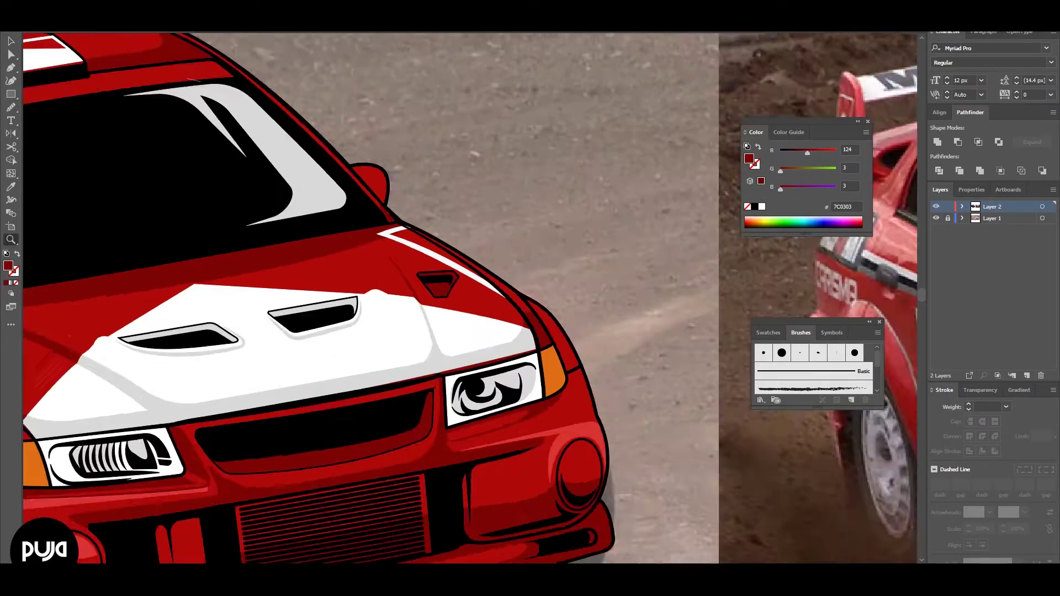
pyautogui.hotkey('ctrl', 'y')
pyautogui.press('z')
pyautogui.moveTo(579, 114); pyautogui.dragTo(917, 430)
pyautogui.hotkey('ctrl', '-')
pyautogui.hotkey('ctrl', '-')
pyautogui.hotkey('ctrl', '-')
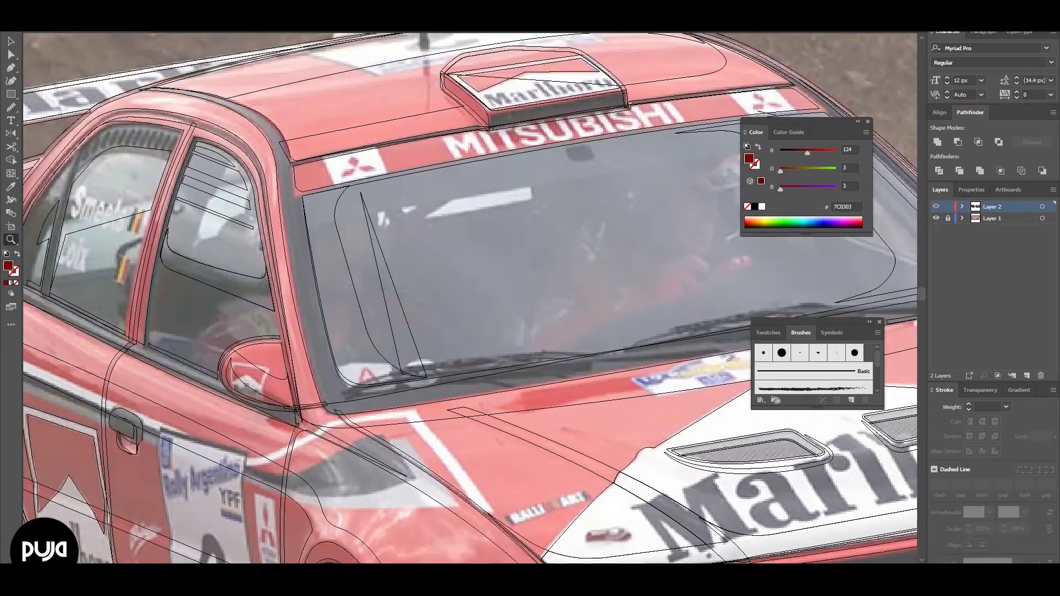
pyautogui.press('p')
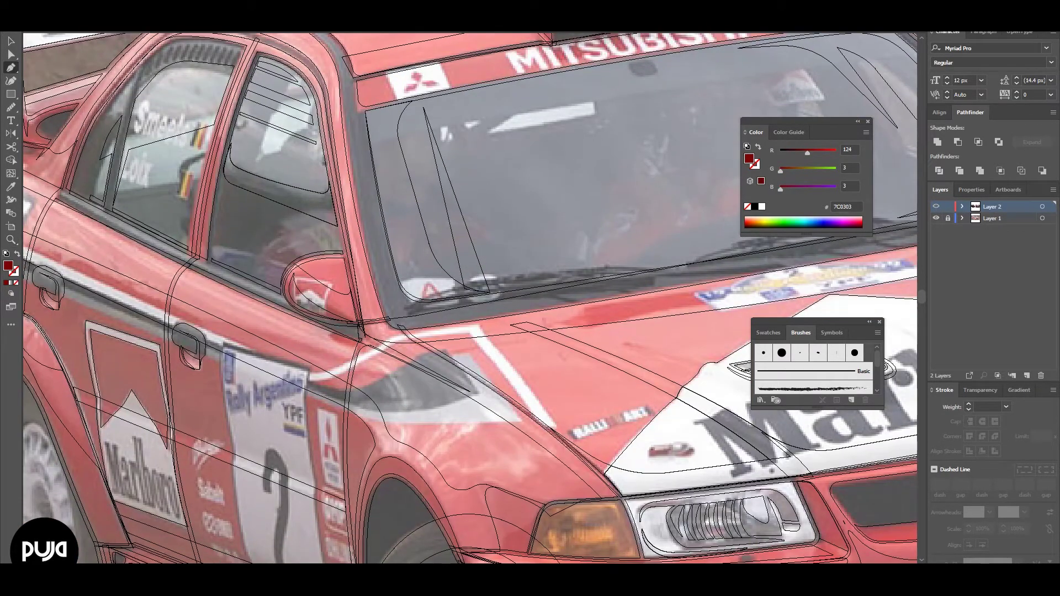
# Finish tracing the vertical stripe outline across the front door.
pyautogui.click(472, 330)
pyautogui.scroll(-3, 241, 354)
pyautogui.scroll(3, 288, 318)
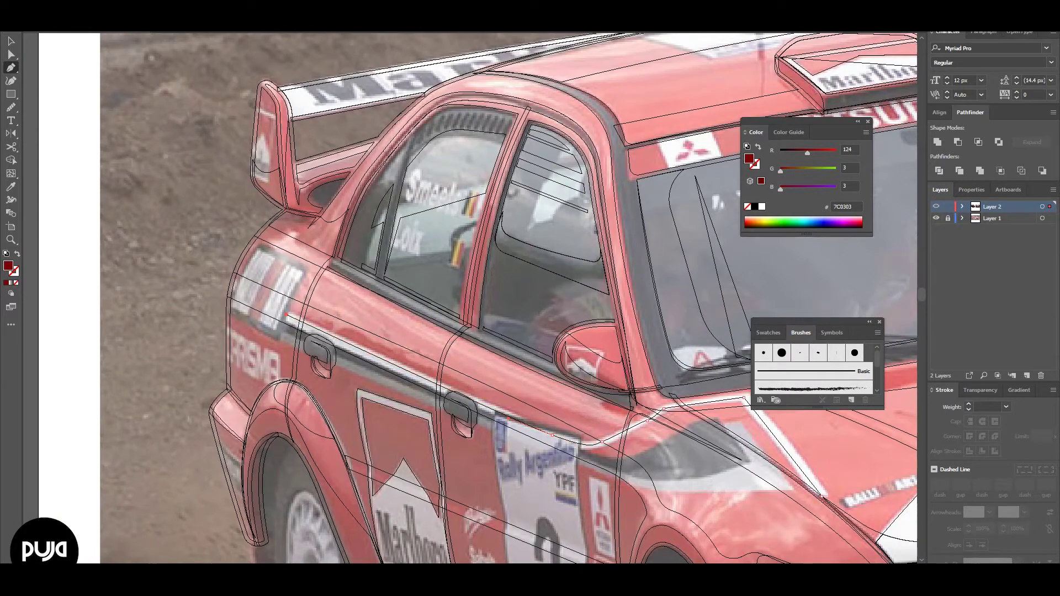
pyautogui.scroll(-2, 469, 298)
pyautogui.hscroll(4, 469, 298)
pyautogui.scroll(-2, 301, 353)
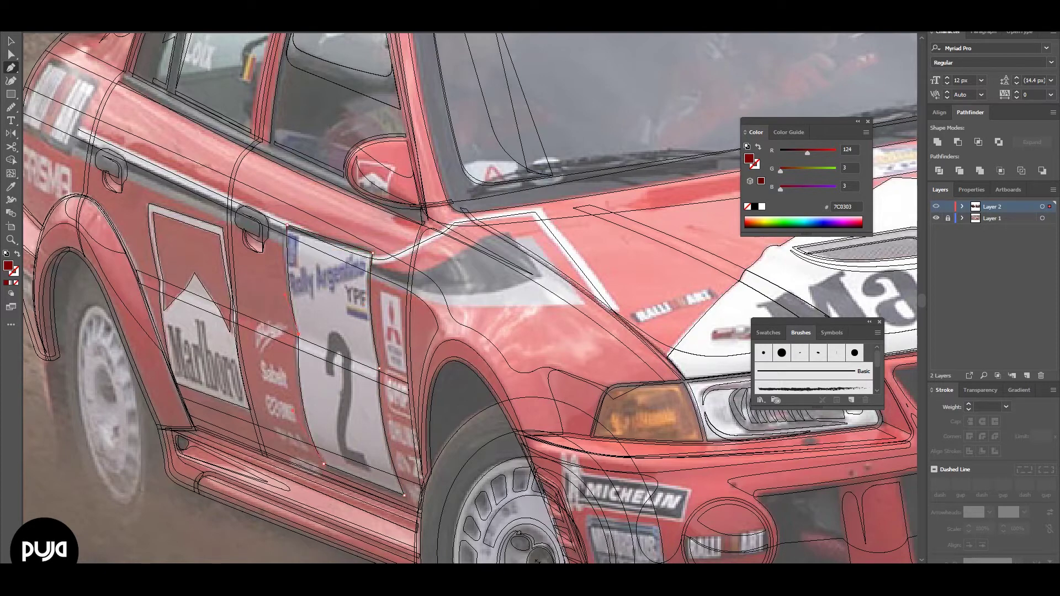
# Give the door stripe shape a black stroke and expand it into shapes.
pyautogui.hotkey('ctrl', 'y')
pyautogui.press('v')
pyautogui.hotkey('ctrl', 'z')
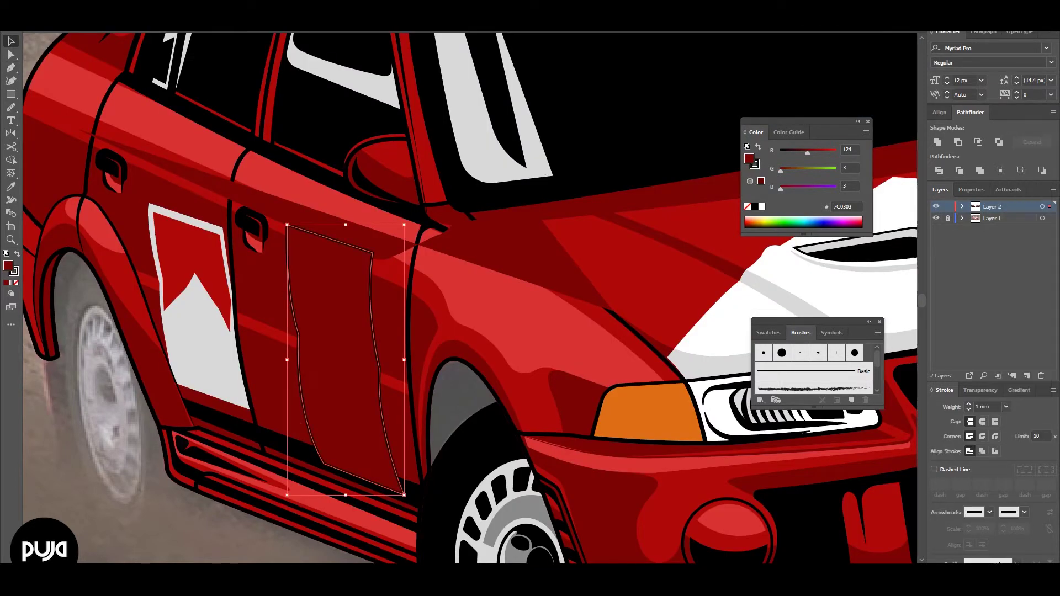
pyautogui.click(94, 25)
pyautogui.click(119, 107)
pyautogui.click(495, 355)
pyautogui.keyDown('ctrl'); pyautogui.click(935, 206); pyautogui.keyUp('ctrl')
# Fill the expanded door stripe with light grey #D8D8D8.
pyautogui.doubleClick(331, 359)
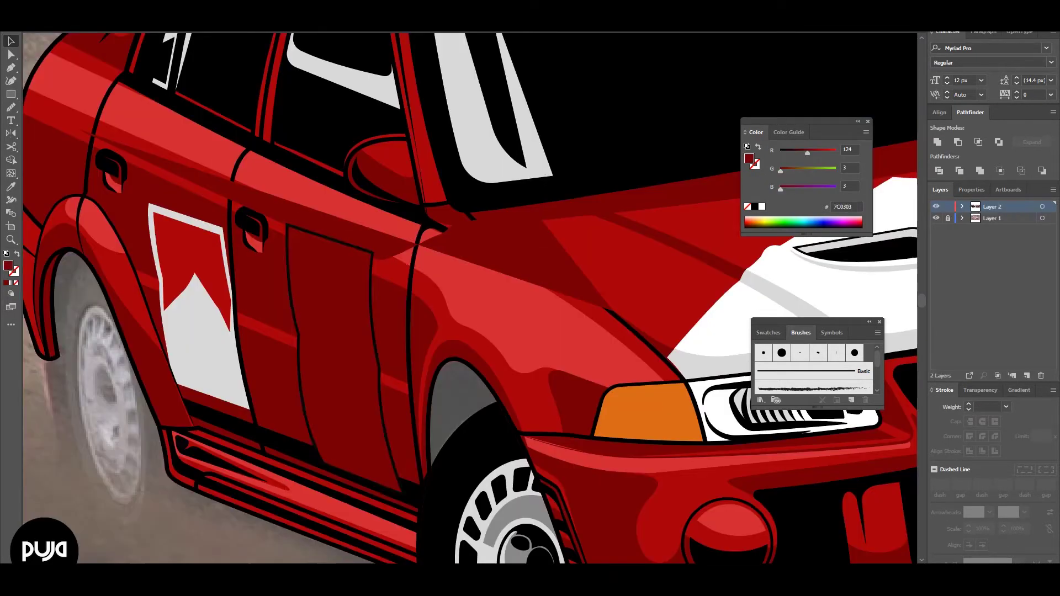
pyautogui.hotkey('ctrl', 'shift', 'a')
pyautogui.press('Escape')
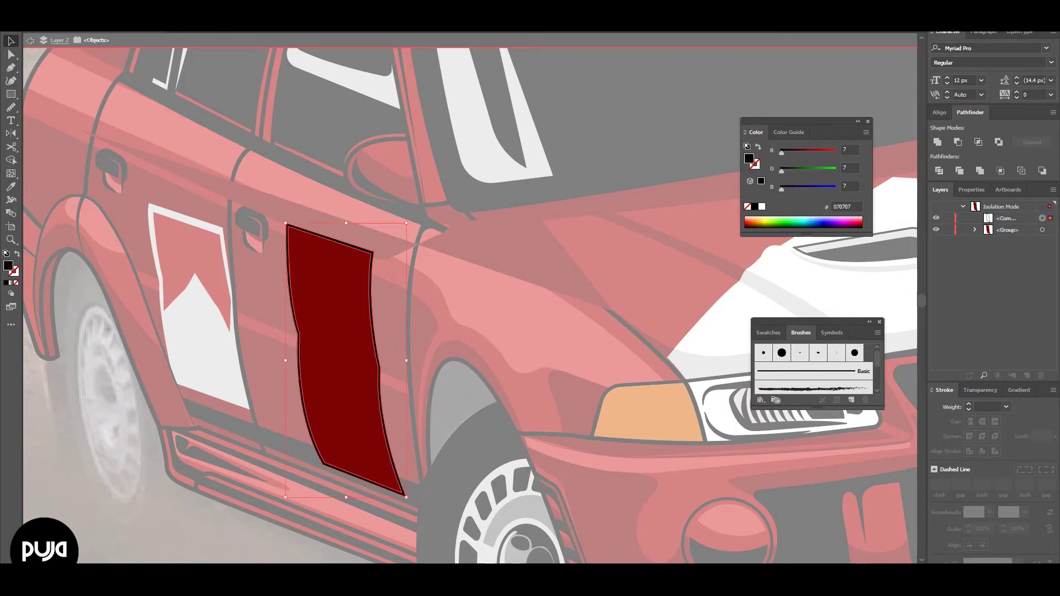
pyautogui.click(332, 359)
pyautogui.press('i')
pyautogui.click(204, 353)
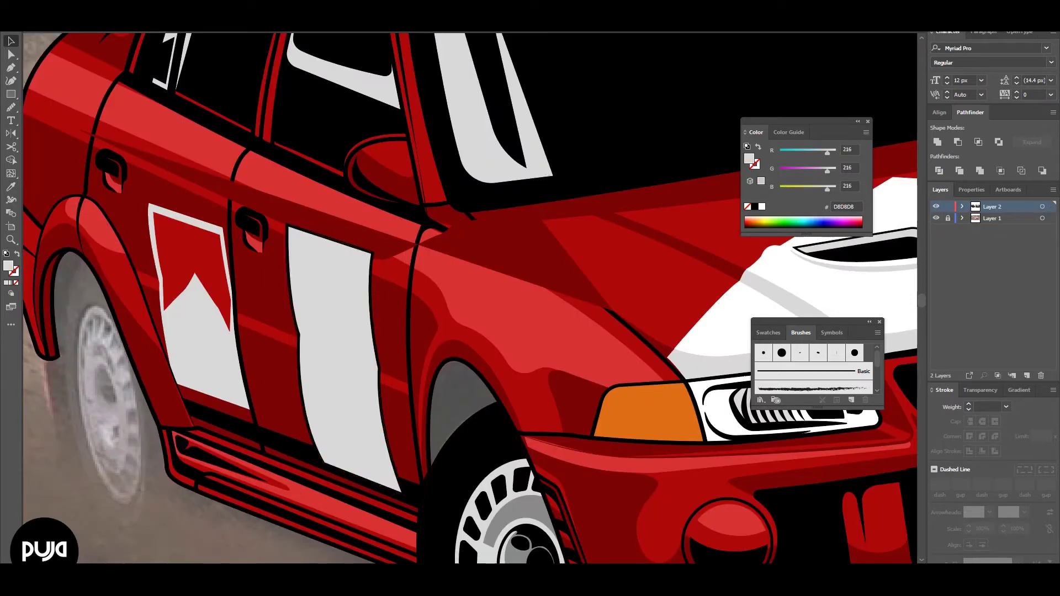
pyautogui.click(572, 260)
# Make the side crease line white with a 3.5 mm stroke weight.
pyautogui.press('x')
pyautogui.click(1005, 407)
pyautogui.click(1024, 250)
pyautogui.click(1006, 407)
pyautogui.click(1023, 286)
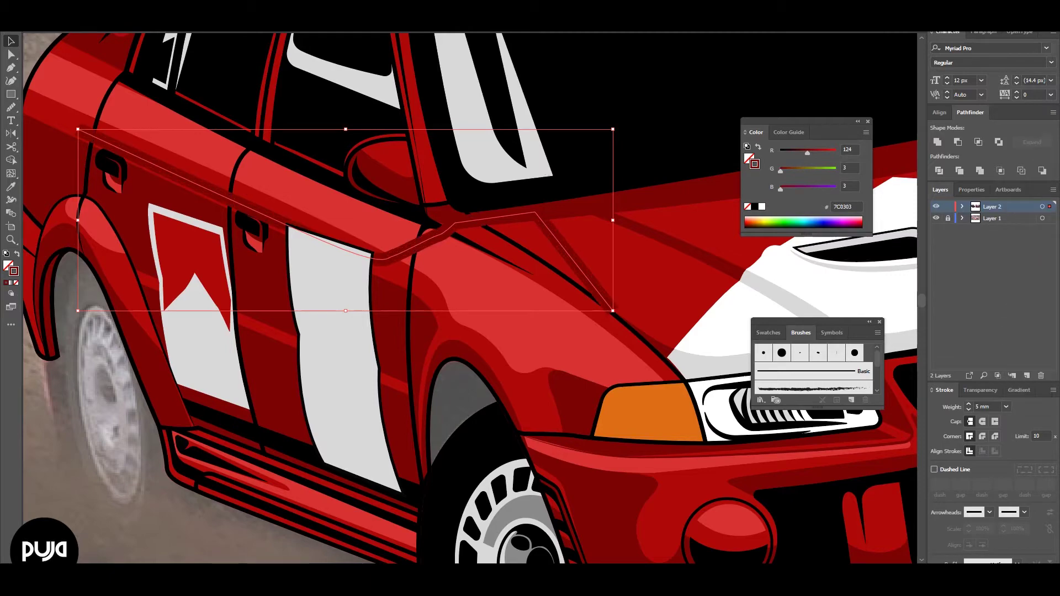
pyautogui.doubleClick(755, 164)
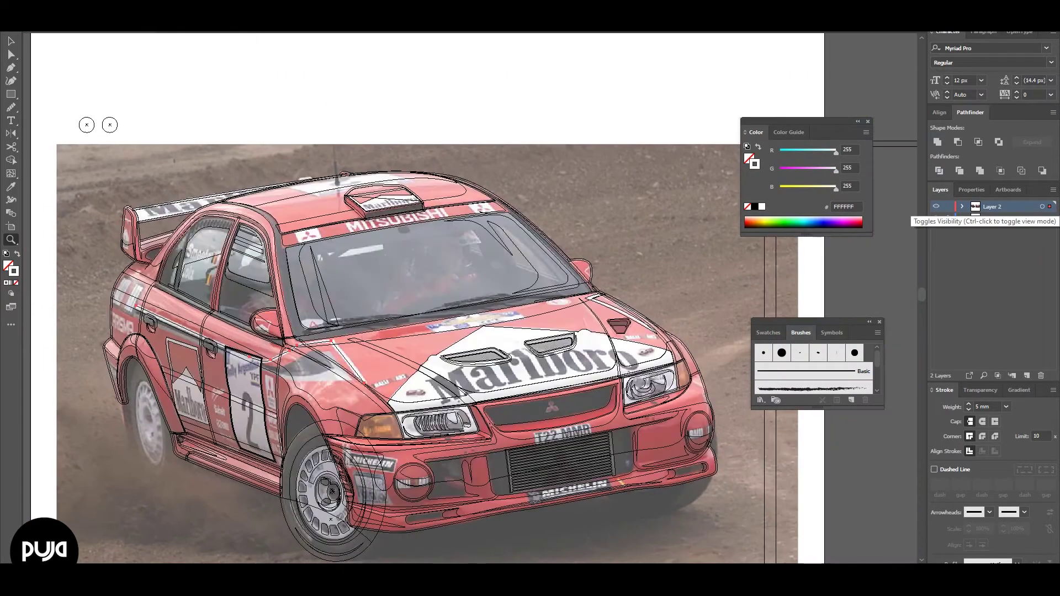
pyautogui.keyDown('ctrl'); pyautogui.click(936, 206); pyautogui.keyUp('ctrl')
pyautogui.scroll(5, 475, 309)
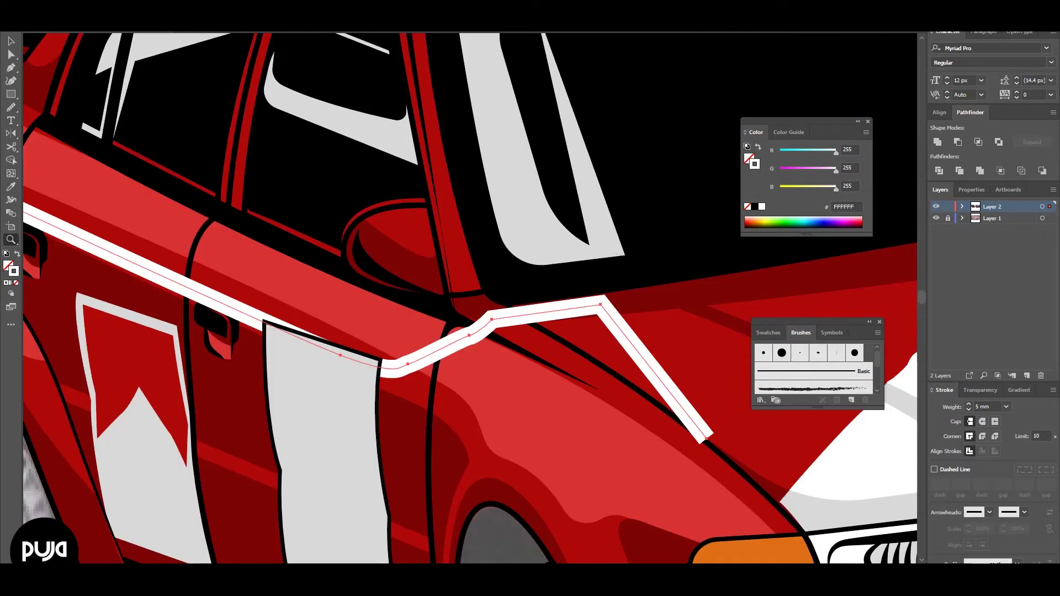
pyautogui.click(1005, 407)
pyautogui.click(1021, 294)
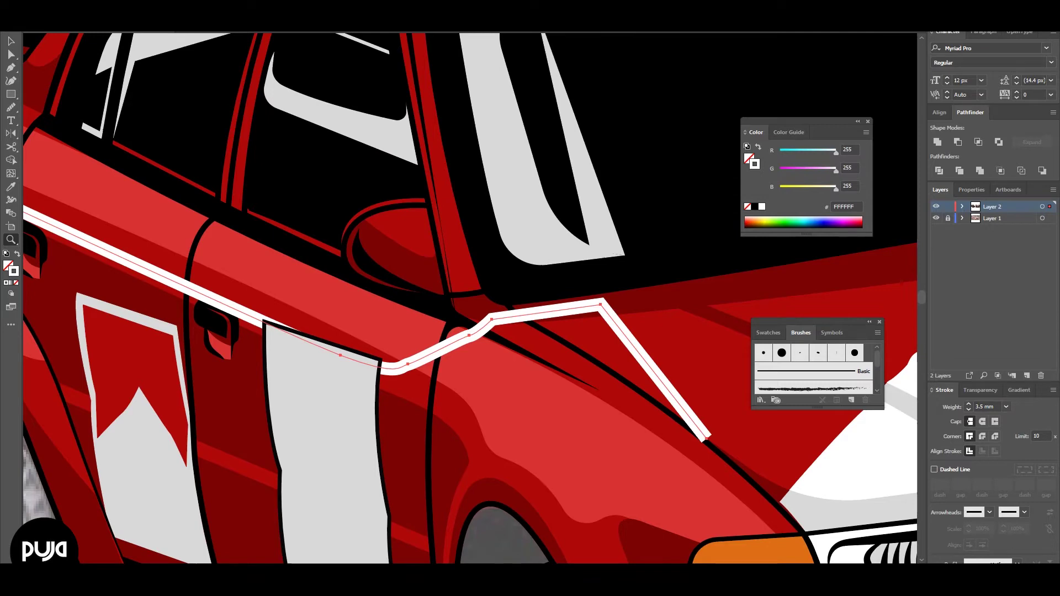
# Delete the stripe's stray last anchor and nudge its end point slightly down-right.
pyautogui.hotkey('shift', 'w')
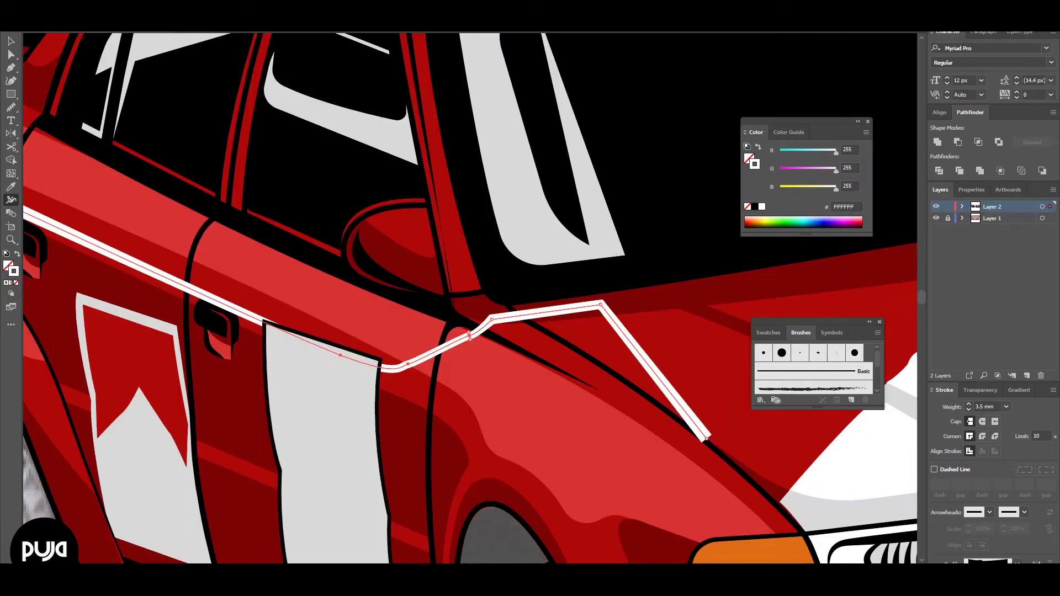
pyautogui.hotkey('ctrl', 'y')
pyautogui.hotkey('ctrl', 'y')
pyautogui.hotkey('ctrl', 'y')
pyautogui.hotkey('ctrl', 'y')
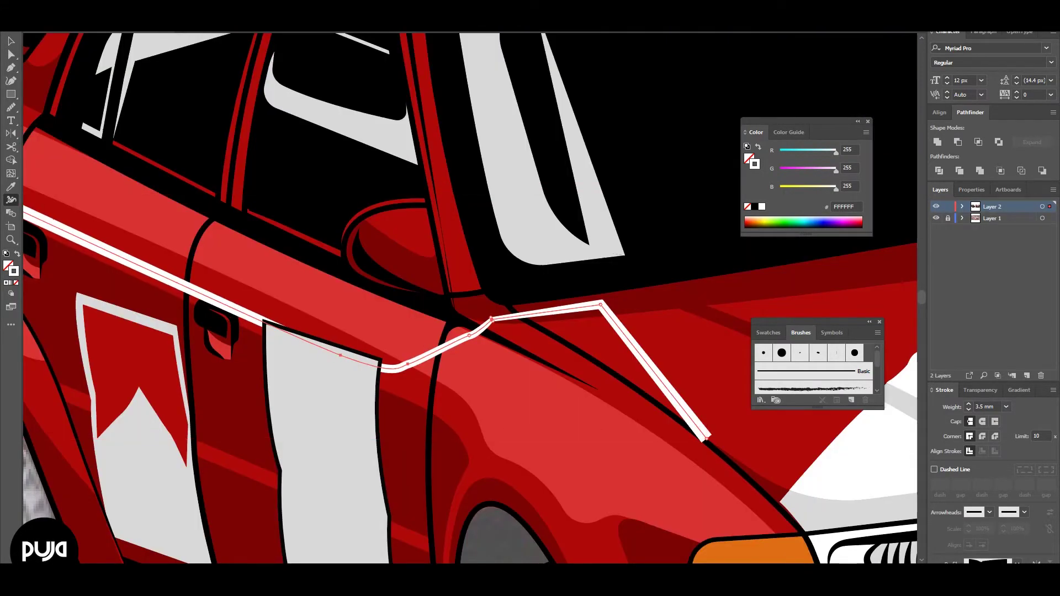
pyautogui.press('v')
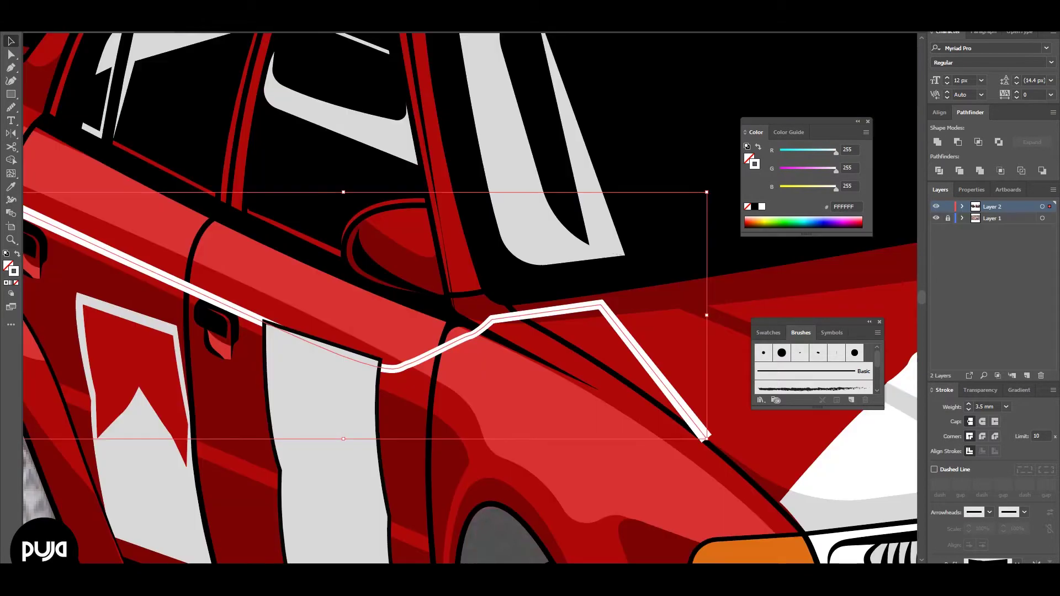
pyautogui.press('a')
pyautogui.moveTo(697, 432); pyautogui.dragTo(727, 457)
pyautogui.hotkey('ctrl', 'y')
pyautogui.hotkey('ctrl', 'y')
pyautogui.press('z')
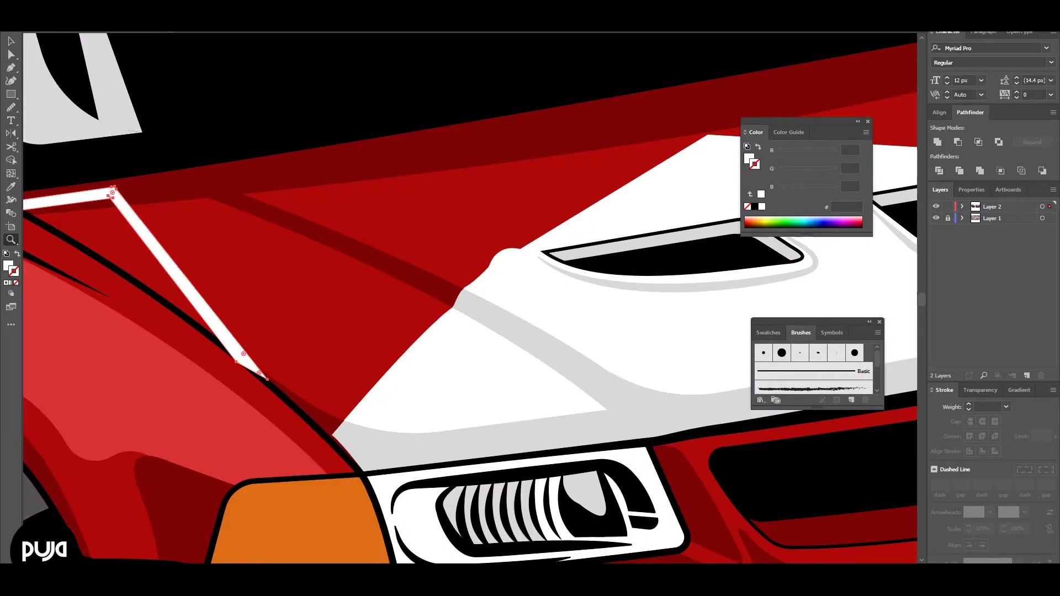
pyautogui.press('a')
pyautogui.press('Delete')
pyautogui.moveTo(237, 351); pyautogui.dragTo(247, 354)
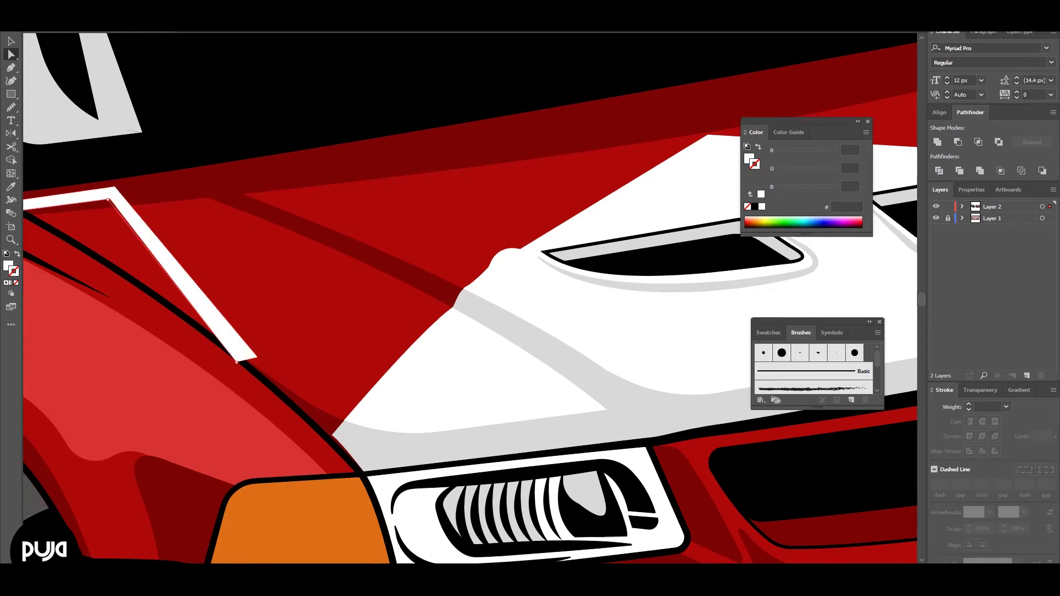
# Send the white pinstripe behind the black outlines and compare it with the photo.
pyautogui.hotkey('ctrl', '-')
pyautogui.keyDown('ctrl'); pyautogui.click(935, 218); pyautogui.keyUp('ctrl')
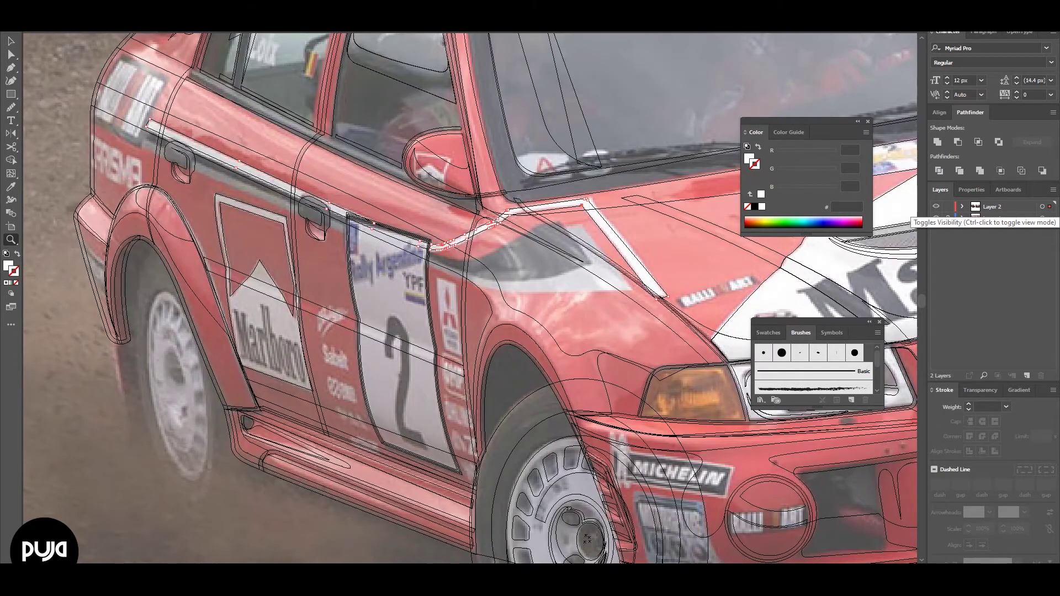
pyautogui.keyDown('ctrl'); pyautogui.click(936, 218); pyautogui.keyUp('ctrl')
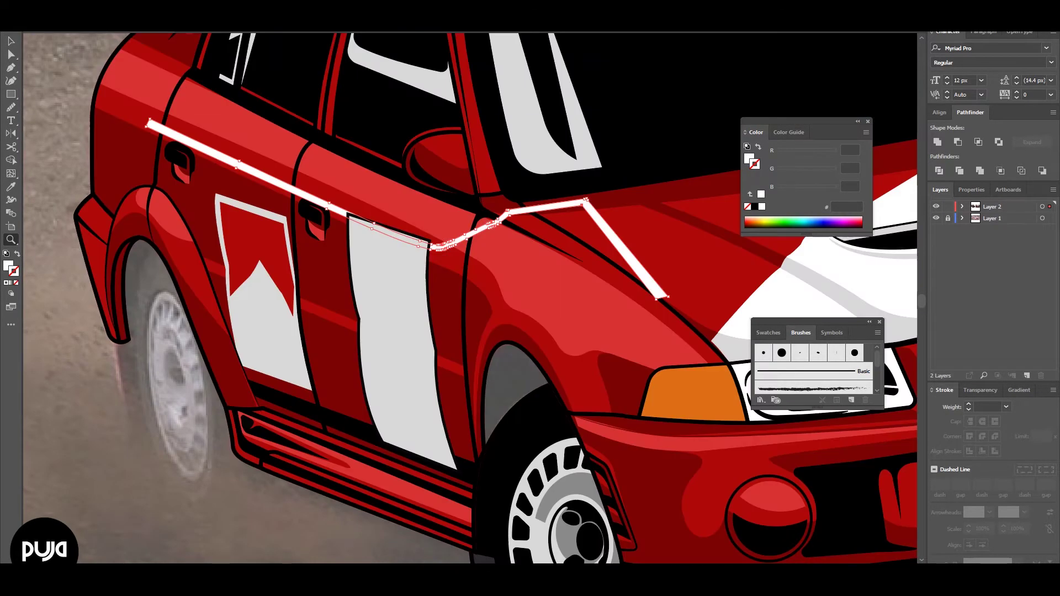
pyautogui.rightClick(590, 209)
pyautogui.click(773, 423)
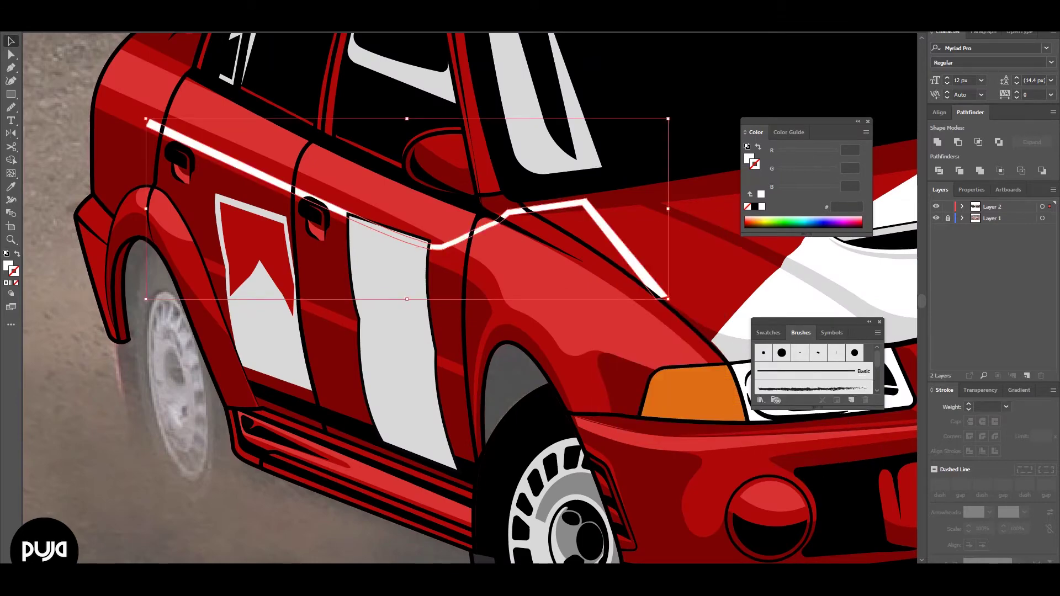
pyautogui.scroll(-5, 470, 298)
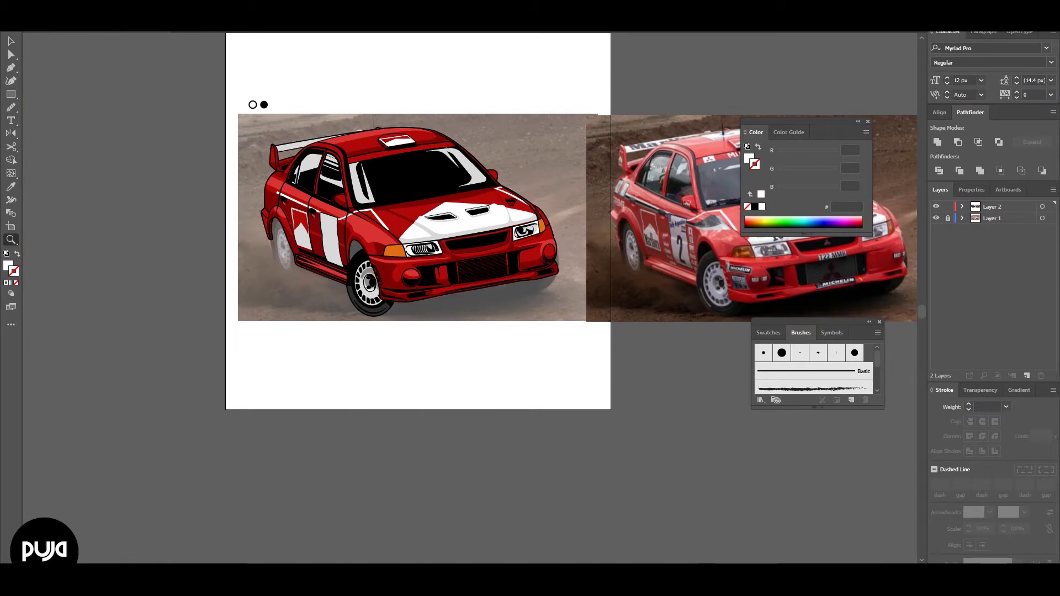
# In outline view, Pen-draw the rear quarter vent and a curved white highlight sliver inside it.
pyautogui.hotkey('ctrl', 'y')
pyautogui.scroll(5, 326, 196)
pyautogui.press('p')
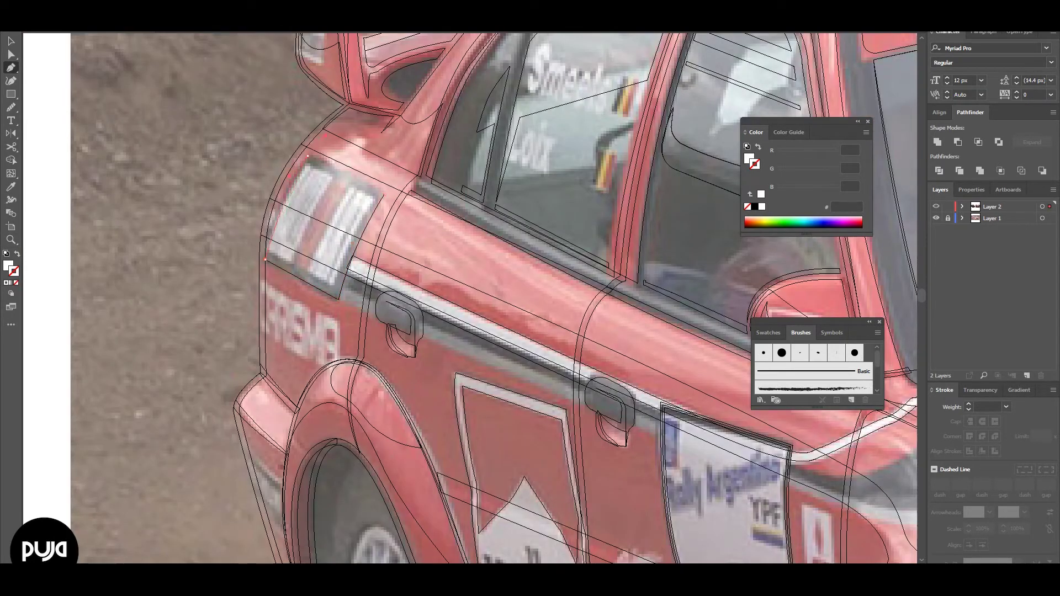
pyautogui.press('a')
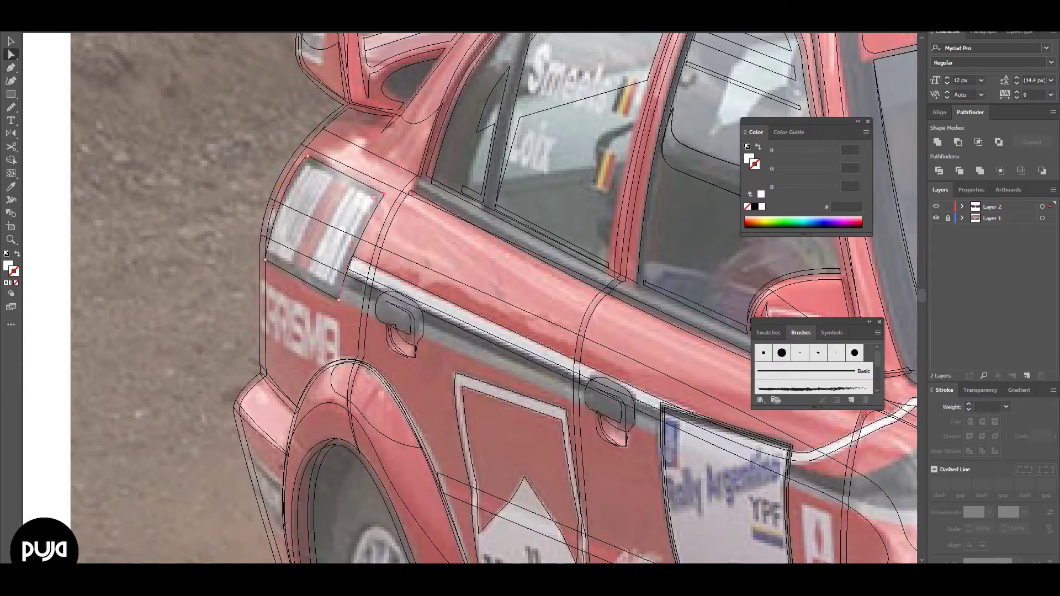
pyautogui.click(332, 285)
pyautogui.press('p')
pyautogui.click(307, 164)
pyautogui.moveTo(278, 210); pyautogui.dragTo(271, 252)
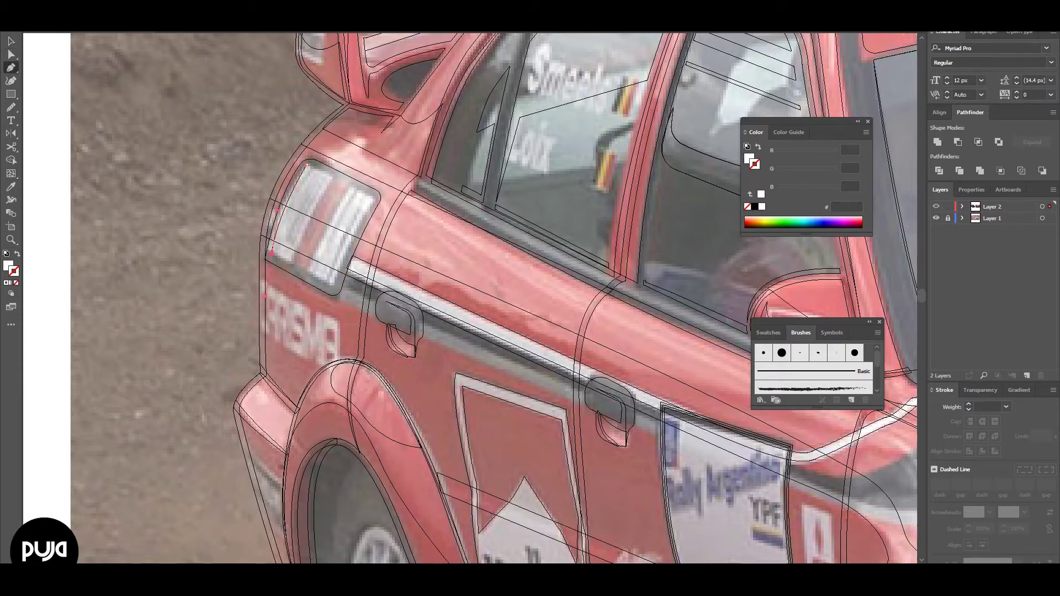
# Fill the vent shape black with the Eyedropper.
pyautogui.hotkey('ctrl', 'y')
pyautogui.press('a')
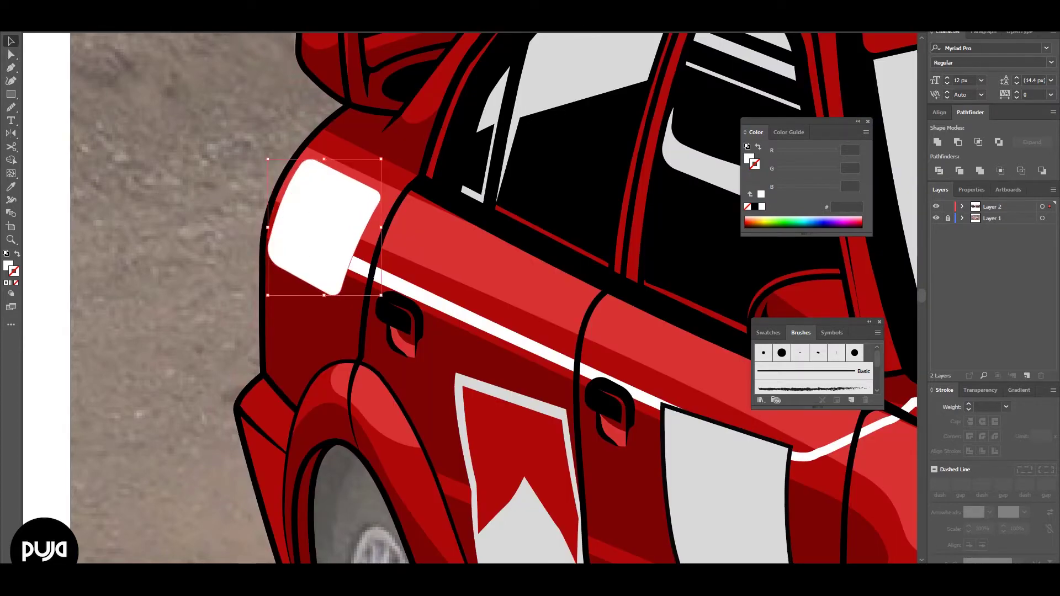
pyautogui.press('i')
pyautogui.click(263, 254)
# Thicken the white sliver with a 1 mm stroke and Alt-drag a copy to the vent's right edge.
pyautogui.press('v')
pyautogui.click(290, 208)
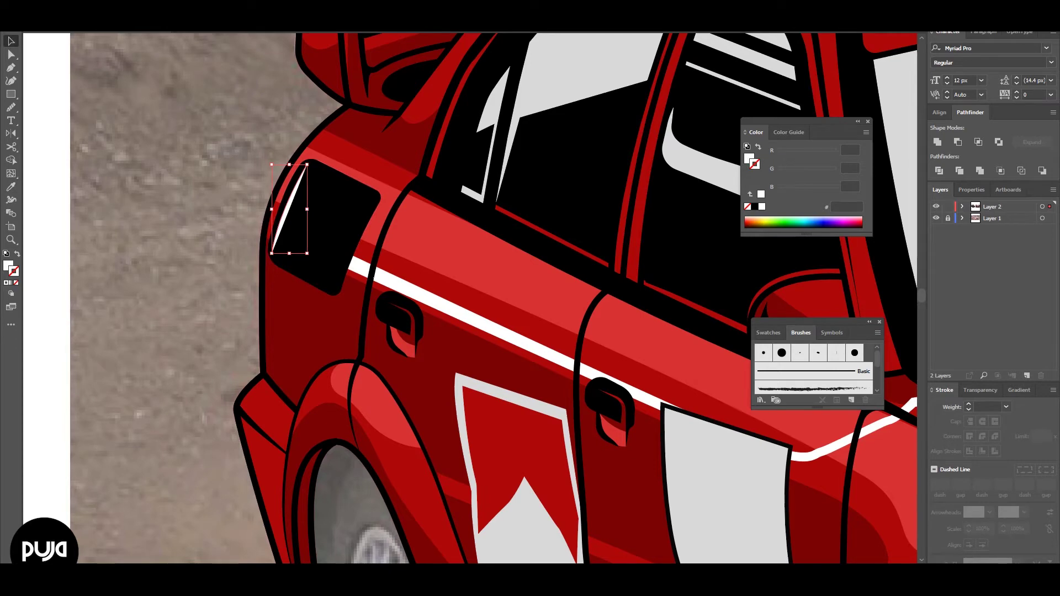
pyautogui.hotkey('shift', 'x')
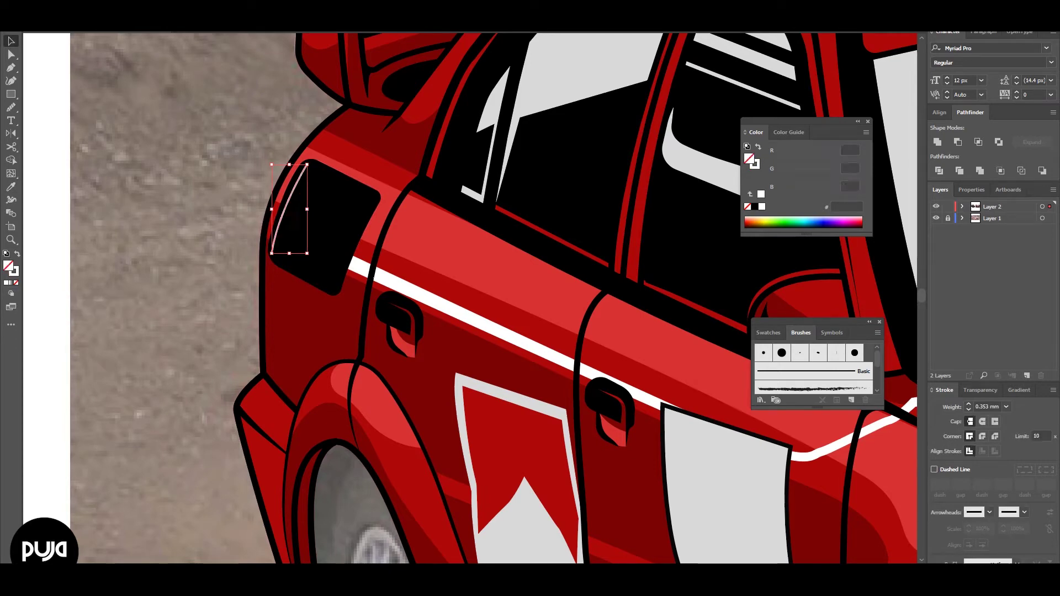
pyautogui.click(1006, 407)
pyautogui.click(1021, 201)
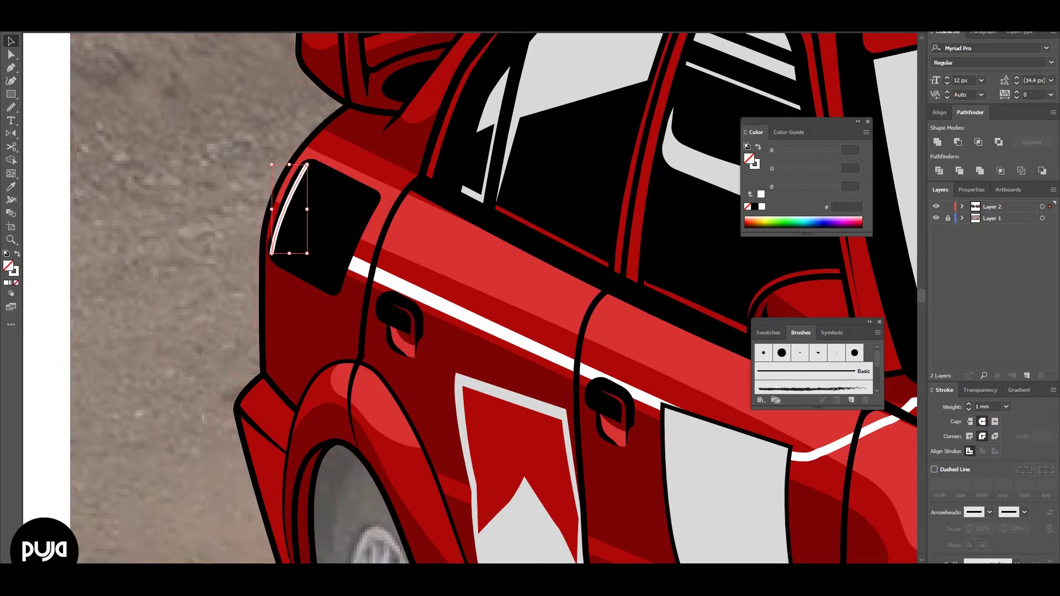
pyautogui.hotkey('shift', 'x')
pyautogui.moveTo(289, 210); pyautogui.dragTo(345, 242)
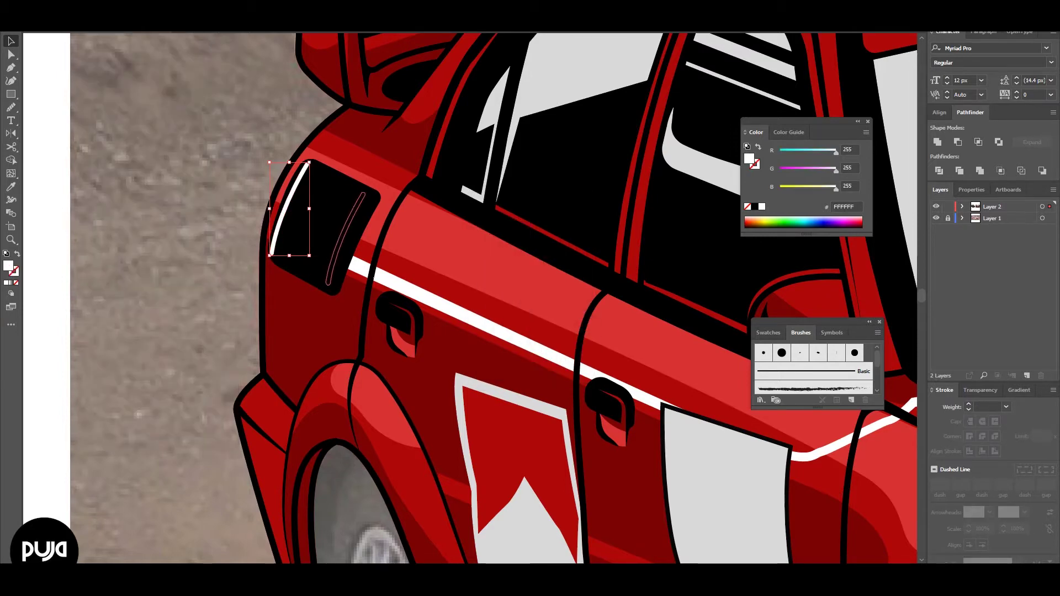
pyautogui.click(288, 210)
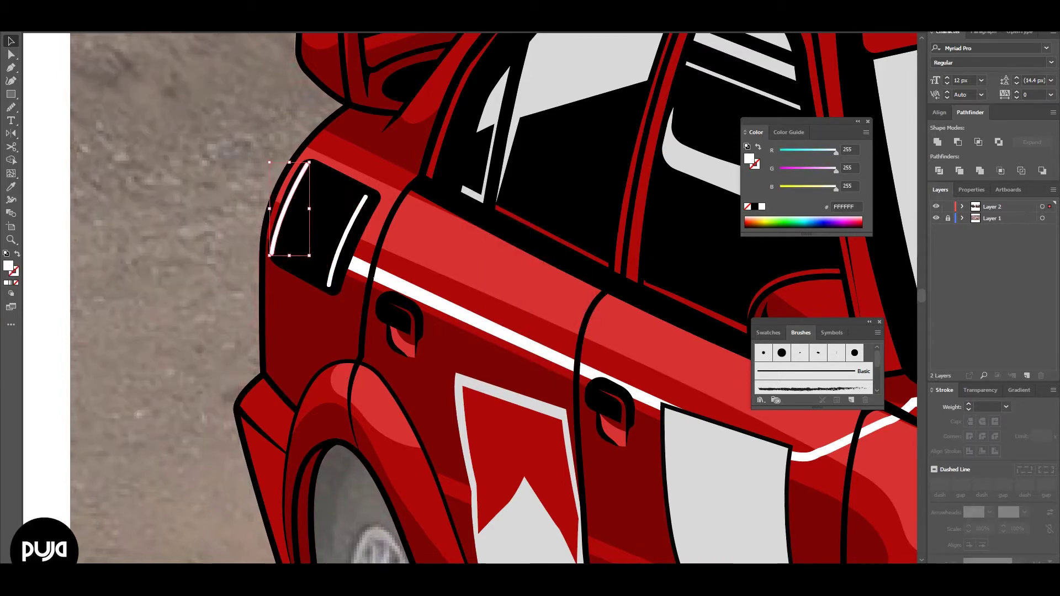
pyautogui.scroll(5, 292, 178)
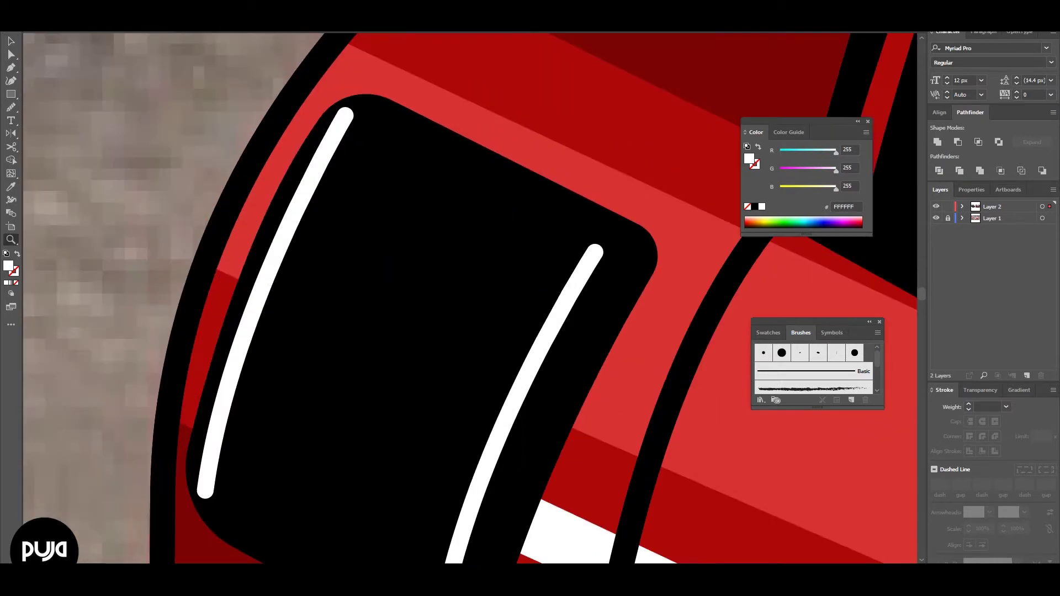
# Blend the two white slivers with Specified Steps set to 6.
pyautogui.keyDown('shift'); pyautogui.click(458, 367); pyautogui.keyUp('shift')
pyautogui.click(121, 28)
pyautogui.click(260, 294)
pyautogui.doubleClick(11, 213)
pyautogui.click(778, 191)
pyautogui.click(764, 210)
pyautogui.write('6')
pyautogui.click(709, 243)
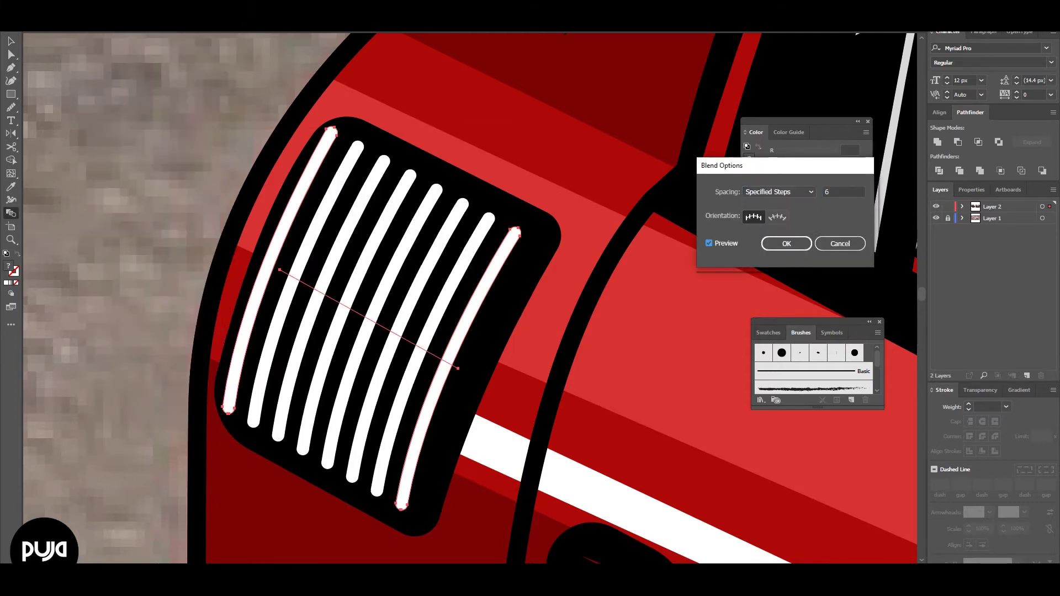
pyautogui.click(786, 243)
# Expand the blend into separate white slats with Object > Expand.
pyautogui.click(121, 27)
pyautogui.click(138, 126)
pyautogui.click(500, 353)
pyautogui.press('z')
pyautogui.keyDown('alt'); pyautogui.click(480, 247); pyautogui.keyUp('alt')
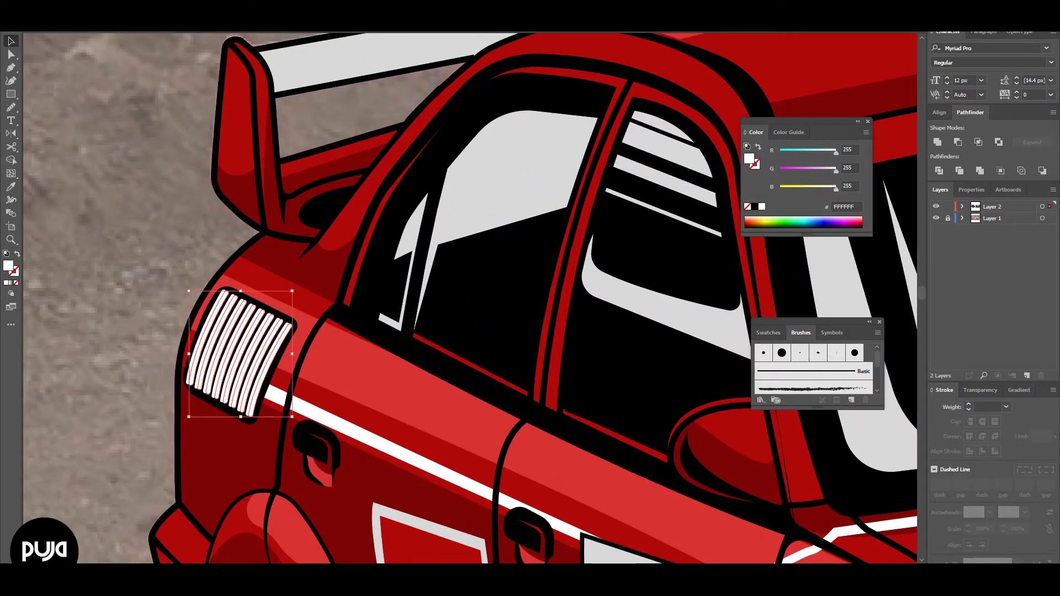
pyautogui.doubleClick(247, 359)
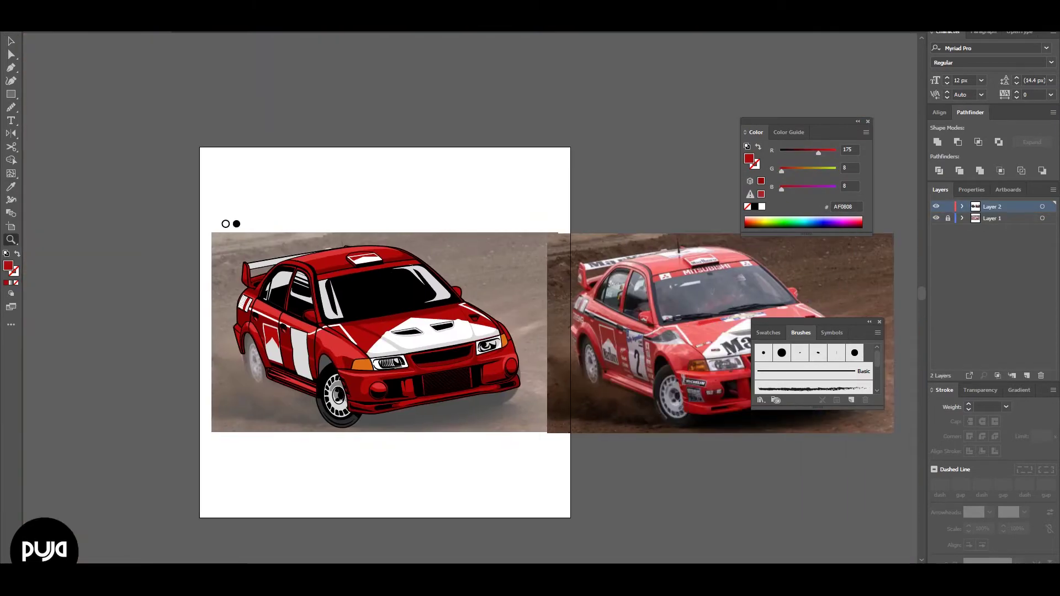
# Try perspective and free distortion on the vent with Free Transform, then cancel.
pyautogui.press('v')
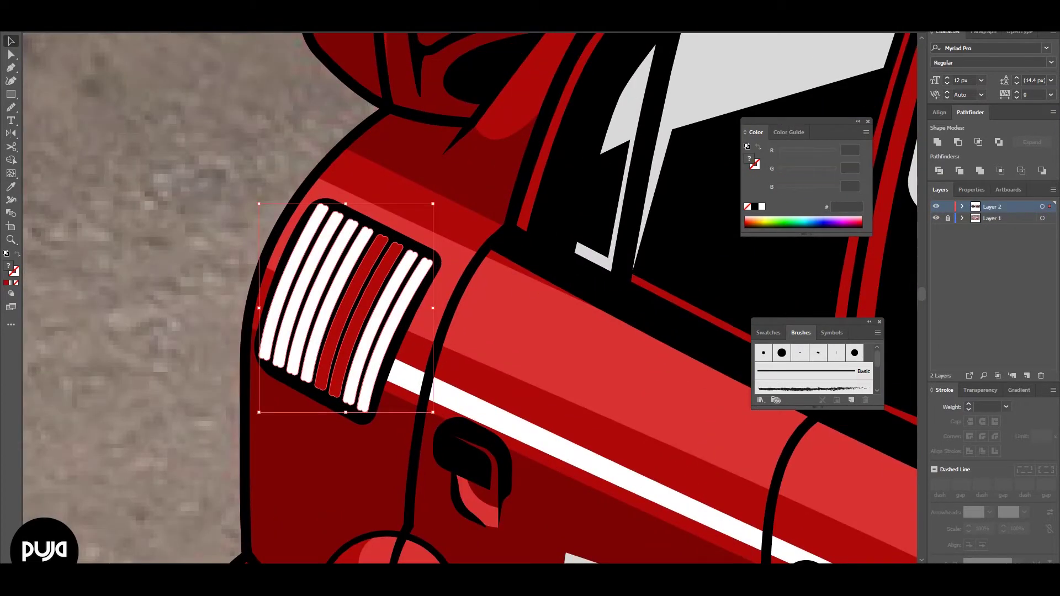
pyautogui.press('e')
pyautogui.click(61, 118)
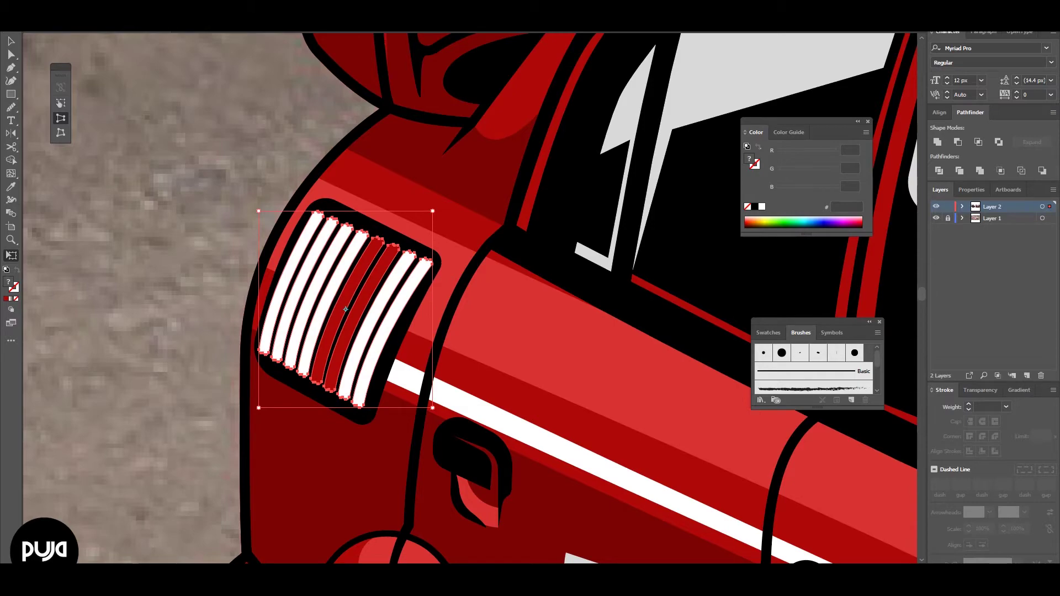
pyautogui.click(61, 103)
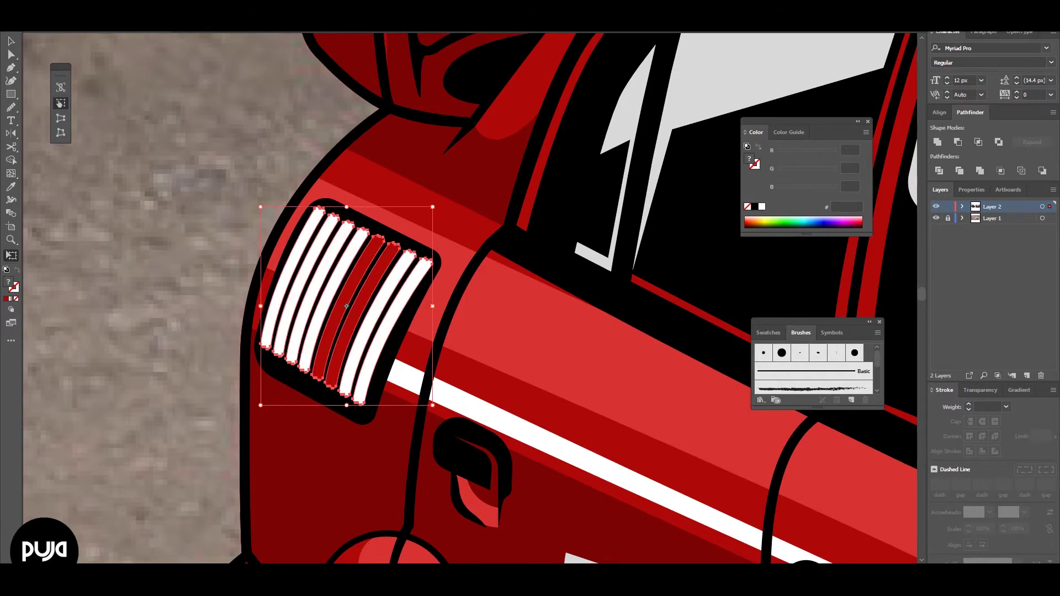
pyautogui.press('v')
# Marquee-select the vent slats, then deselect and zoom back onto the rear vent.
pyautogui.hotkey('ctrl', '0')
pyautogui.scroll(5, 315, 235)
pyautogui.moveTo(145, 246); pyautogui.dragTo(271, 392)
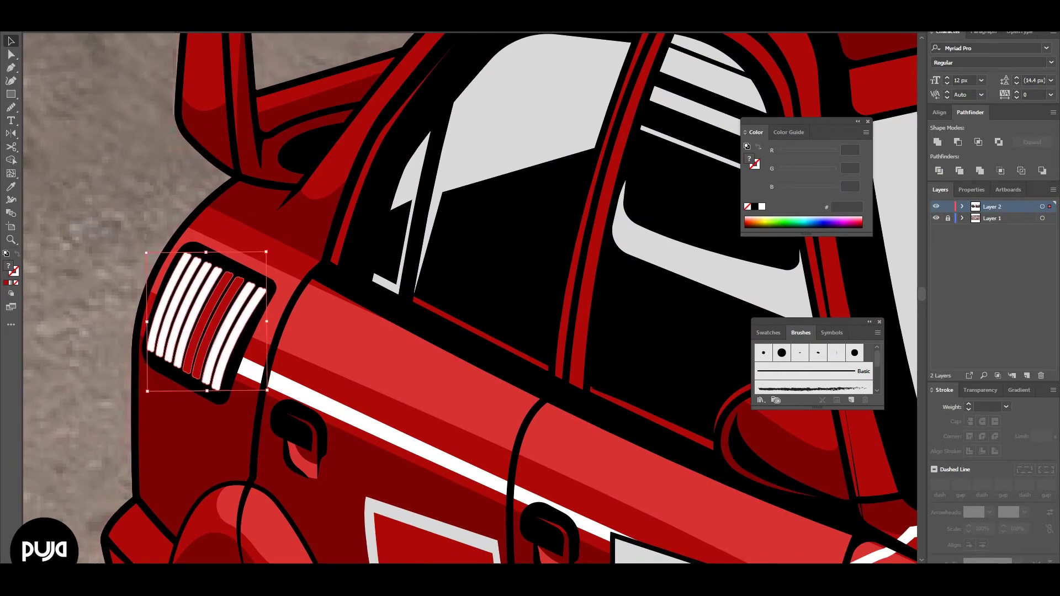
pyautogui.hotkey('ctrl', 'shift', 'a')
pyautogui.press('z')
pyautogui.keyDown('alt'); pyautogui.scroll(-1, 469, 298); pyautogui.keyUp('alt')
pyautogui.hotkey('ctrl', '0')
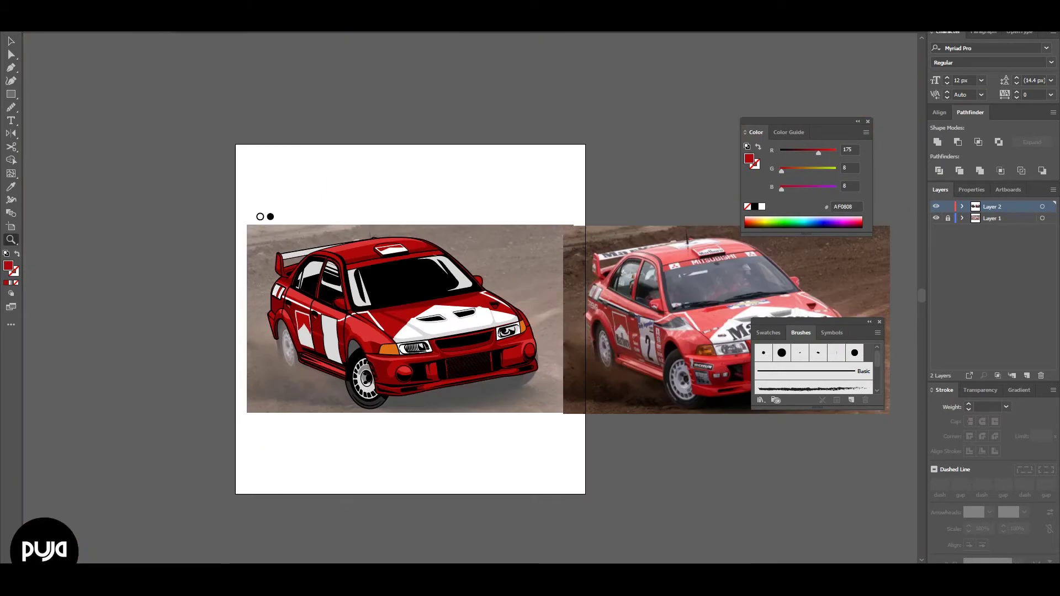
pyautogui.click(279, 290)
# Enter Isolation Mode on the vent group and select the middle slats for recolouring.
pyautogui.press('v')
pyautogui.doubleClick(273, 271)
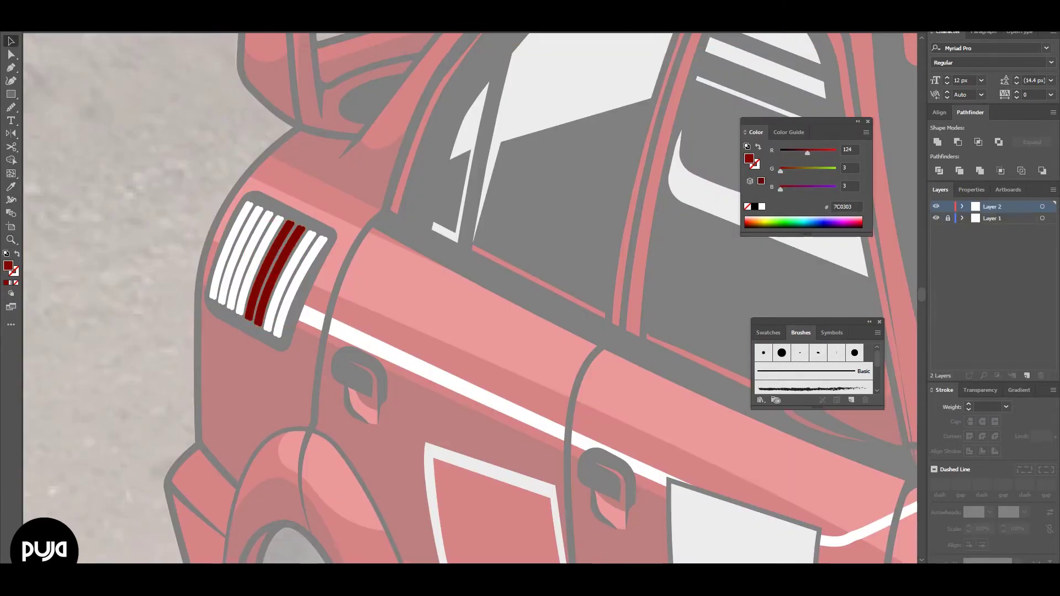
pyautogui.press('Escape')
pyautogui.press('z')
pyautogui.hotkey('ctrl', '0')
pyautogui.click(283, 308)
pyautogui.press('v')
pyautogui.doubleClick(304, 307)
pyautogui.moveTo(320, 348); pyautogui.dragTo(267, 268)
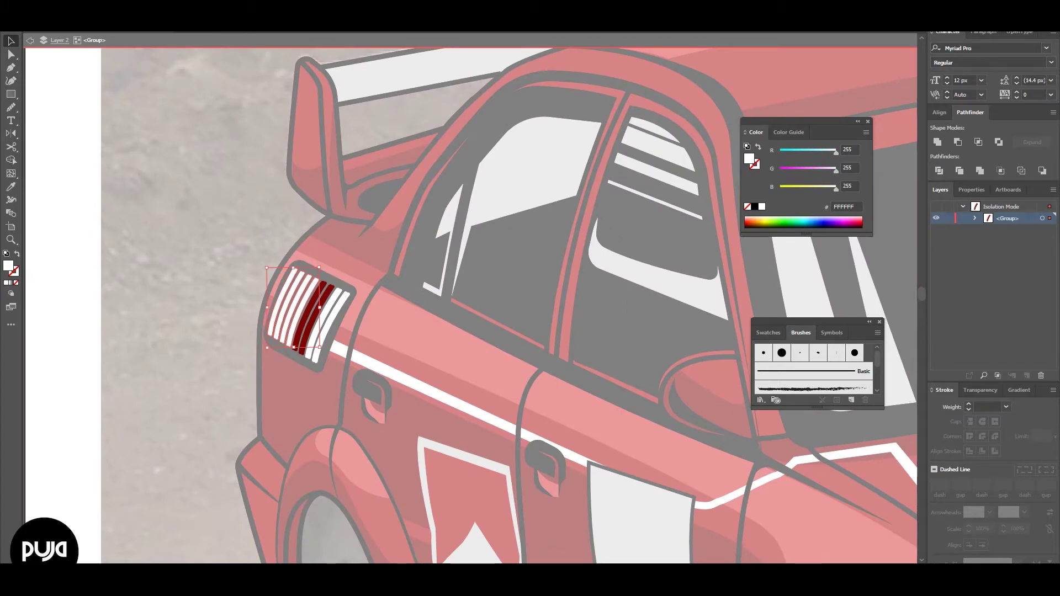
pyautogui.press('z')
pyautogui.press('Escape')
pyautogui.hotkey('ctrl', '0')
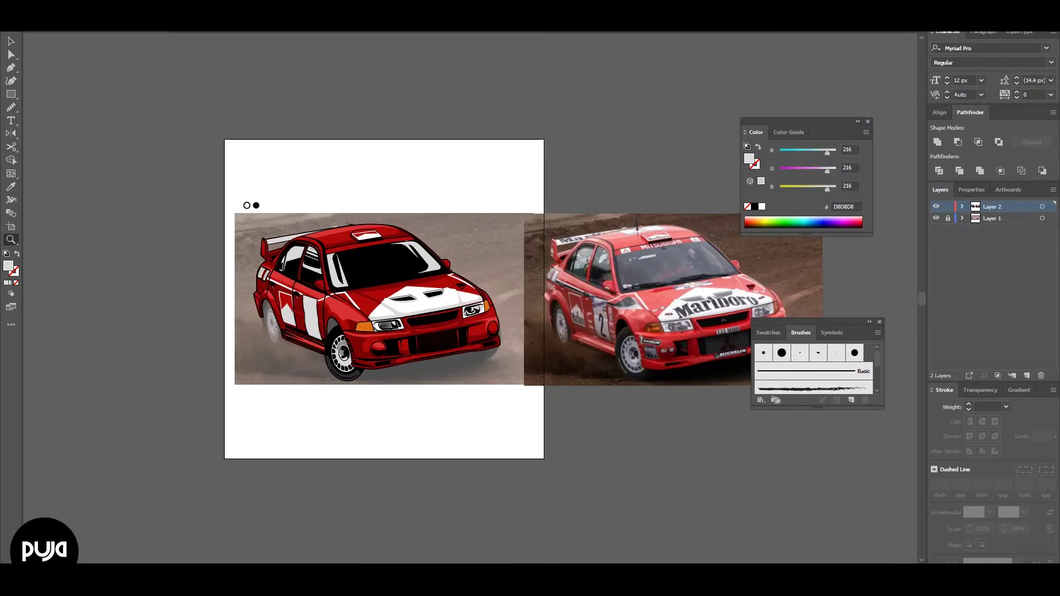
# Draw an ellipse over the rear wheel and tilt it with Free Transform.
pyautogui.keyDown('ctrl'); pyautogui.click(936, 207); pyautogui.keyUp('ctrl')
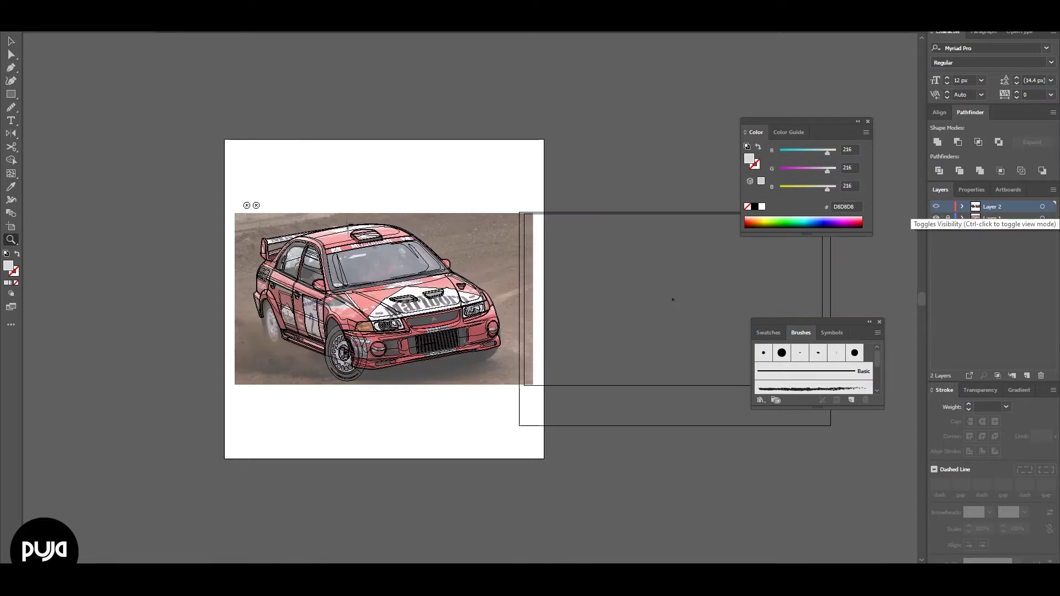
pyautogui.moveTo(210, 299); pyautogui.dragTo(331, 373)
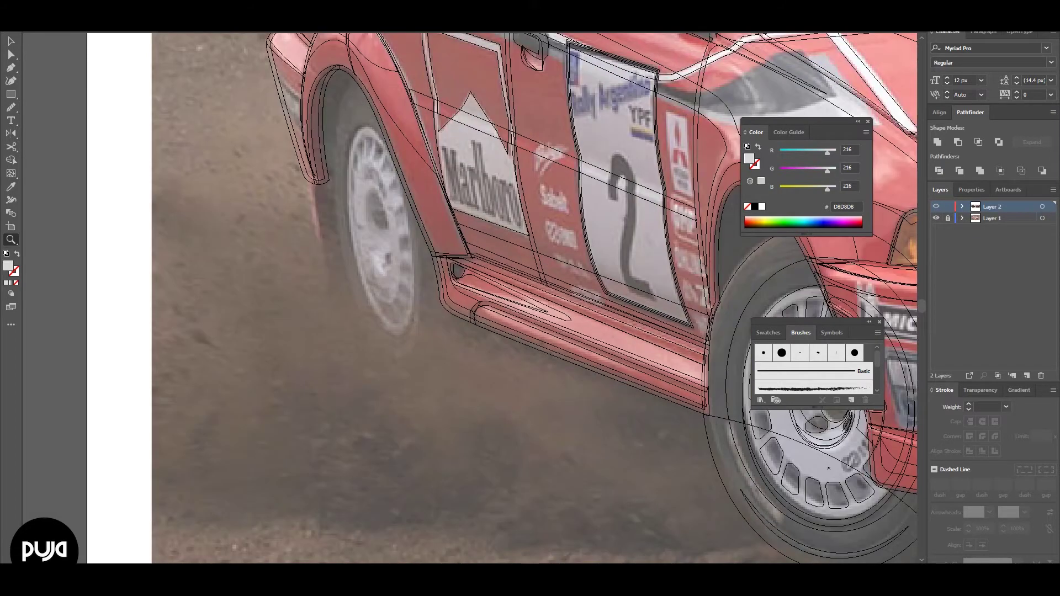
pyautogui.press('l')
pyautogui.moveTo(414, 337); pyautogui.dragTo(419, 337)
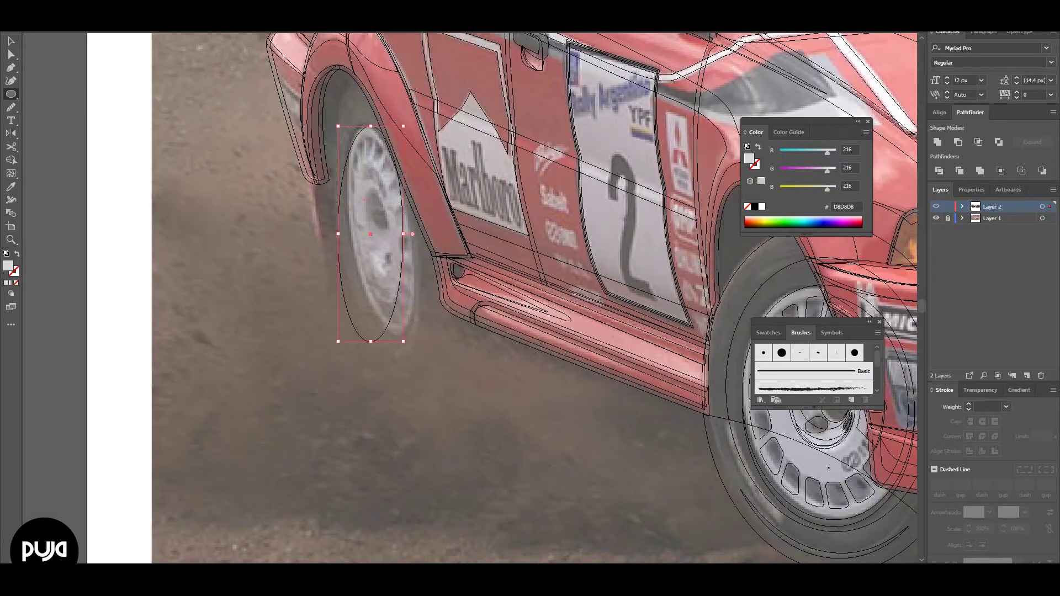
pyautogui.press('e')
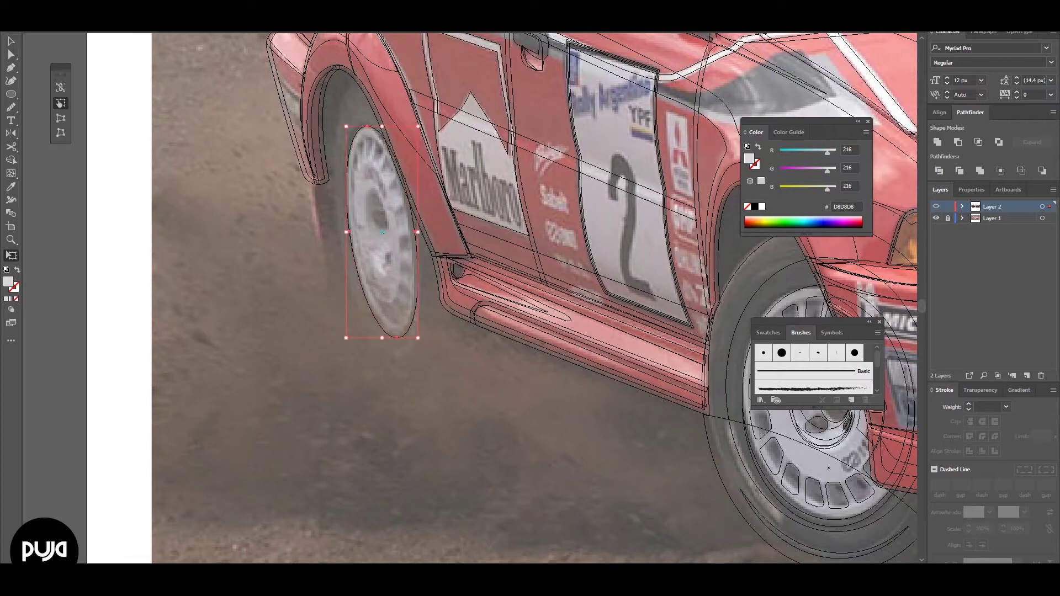
pyautogui.press('v')
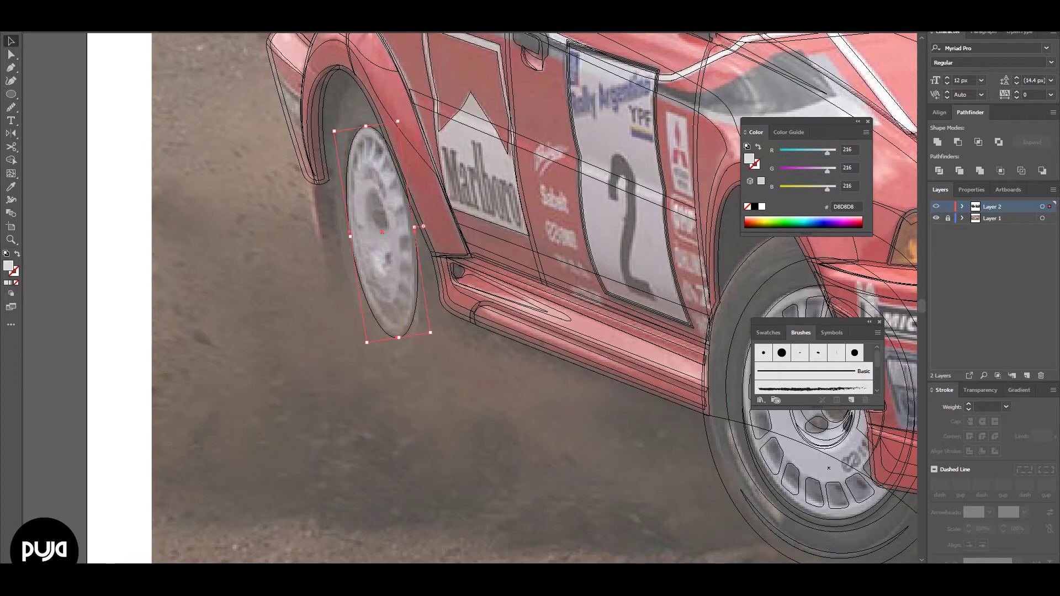
# Give the wheel ellipse a 1 mm black stroke and no fill.
pyautogui.click(17, 253)
pyautogui.click(1006, 407)
pyautogui.click(1022, 201)
pyautogui.doubleClick(754, 163)
pyautogui.click(663, 469)
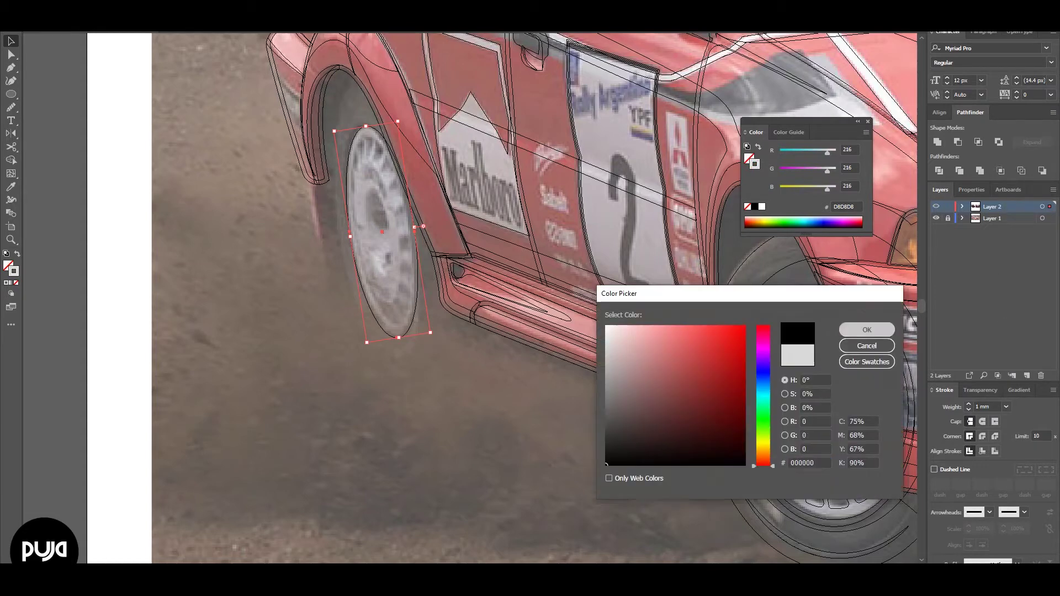
pyautogui.click(869, 326)
pyautogui.keyDown('ctrl'); pyautogui.click(936, 206); pyautogui.keyUp('ctrl')
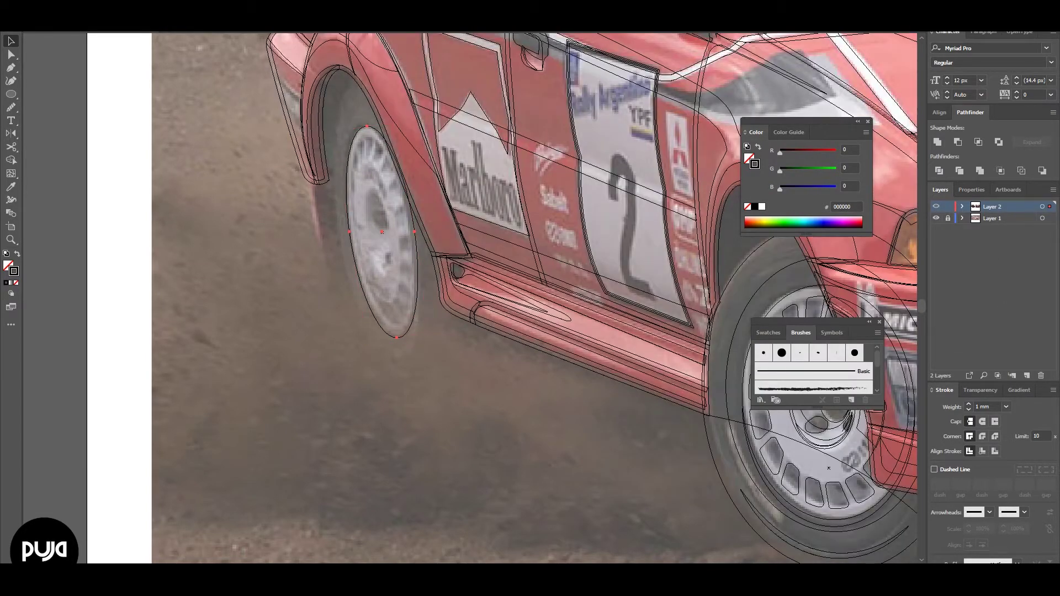
# Fit the ellipse to the rim, then scale a smaller copy for the hub.
pyautogui.moveTo(428, 128); pyautogui.dragTo(396, 135)
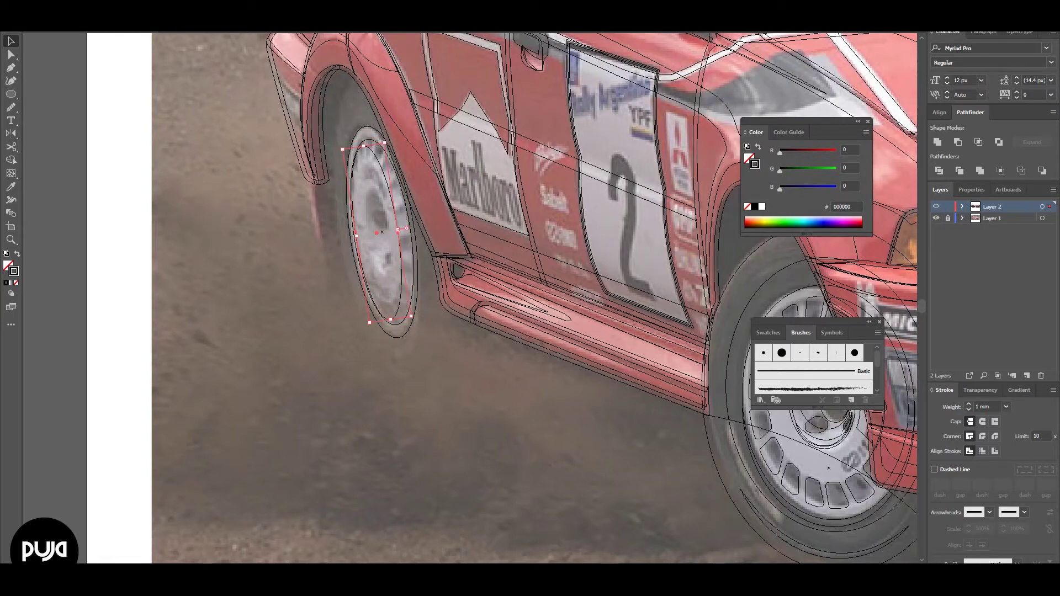
pyautogui.moveTo(425, 321)
pyautogui.mouseDown()
pyautogui.moveTo(409, 316)
pyautogui.moveTo(414, 325)
pyautogui.mouseUp()
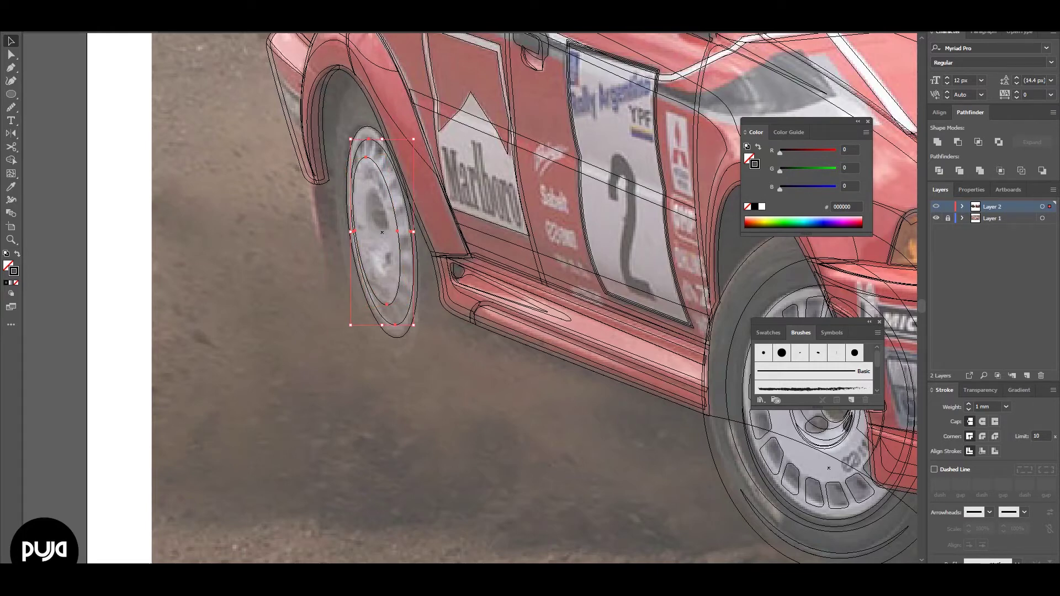
pyautogui.moveTo(414, 139); pyautogui.dragTo(403, 186)
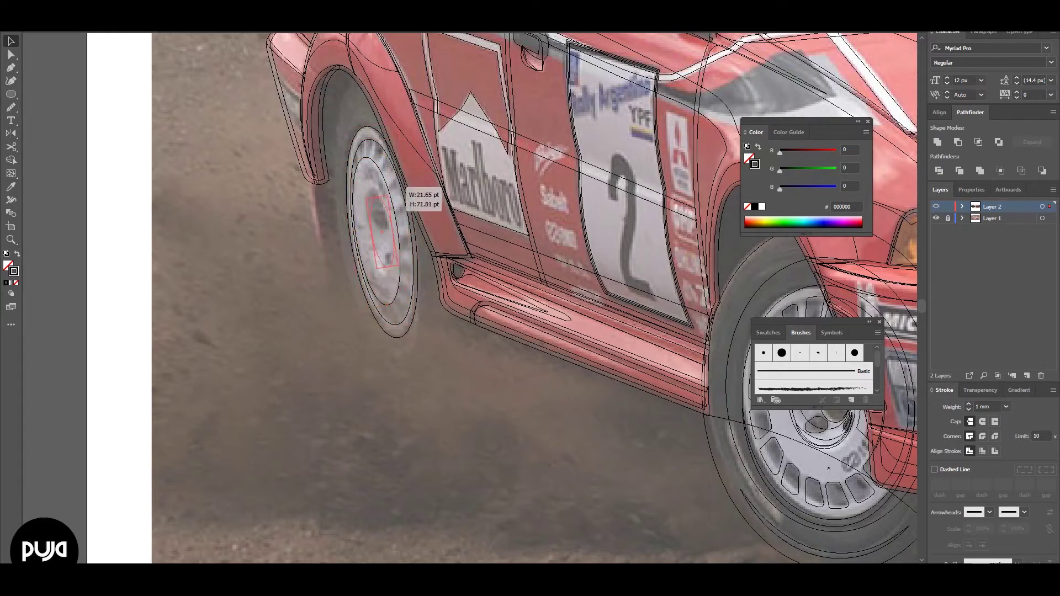
pyautogui.press('z')
pyautogui.hotkey('ctrl', '-')
pyautogui.hotkey('ctrl', '+')
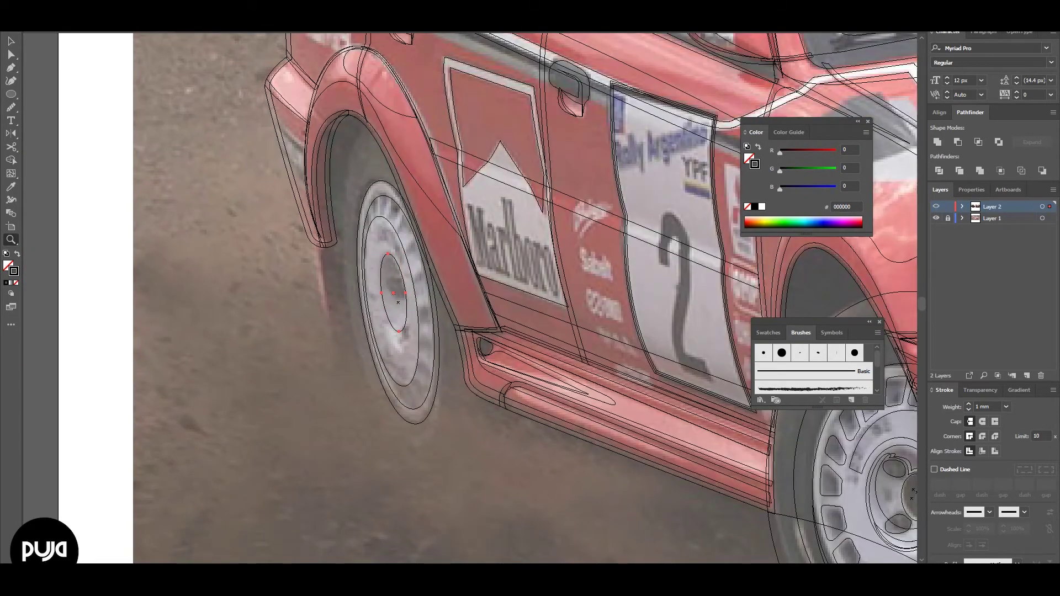
# Pen-draw slotted spoke shapes on the rear wheel rim.
pyautogui.press('p')
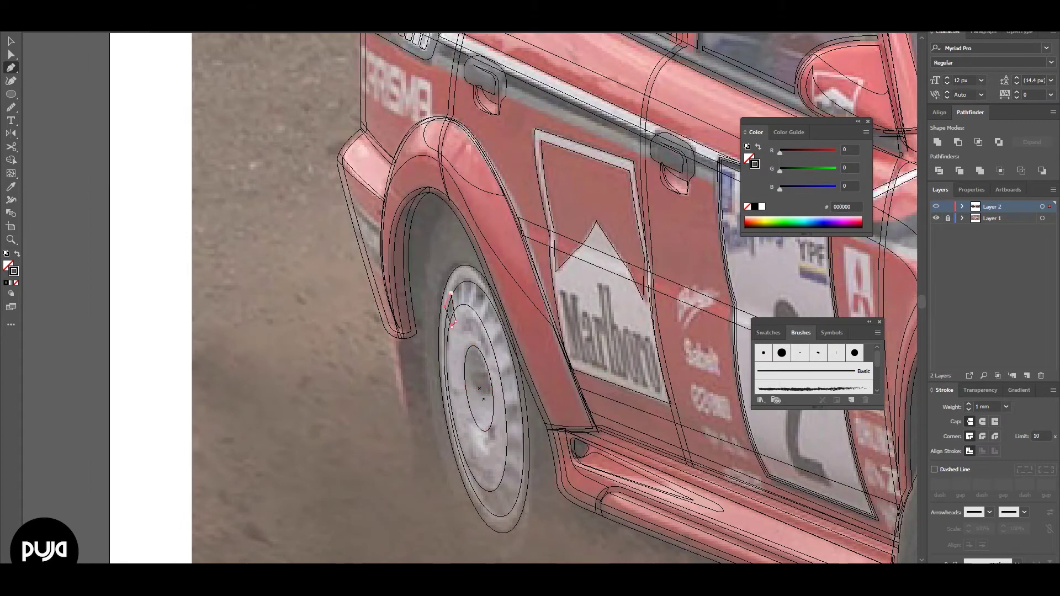
pyautogui.click(465, 272)
pyautogui.click(491, 302)
pyautogui.click(481, 333)
pyautogui.click(502, 312)
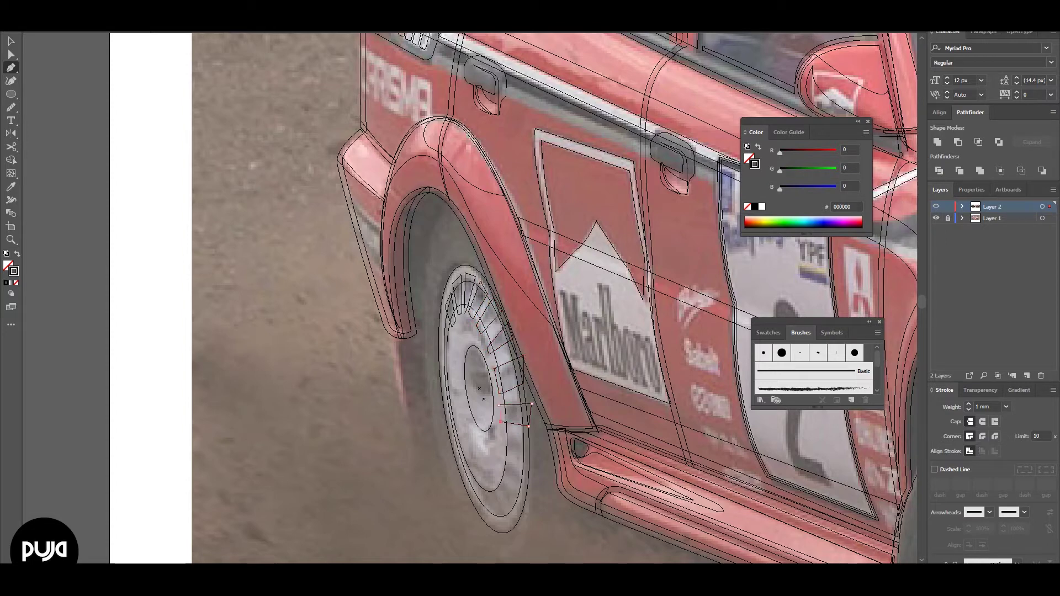
pyautogui.click(499, 456)
pyautogui.click(535, 489)
# Duplicate the spoke slots around the rim and fit them to its curve.
pyautogui.press('v')
pyautogui.hotkey('ctrl', 'd')
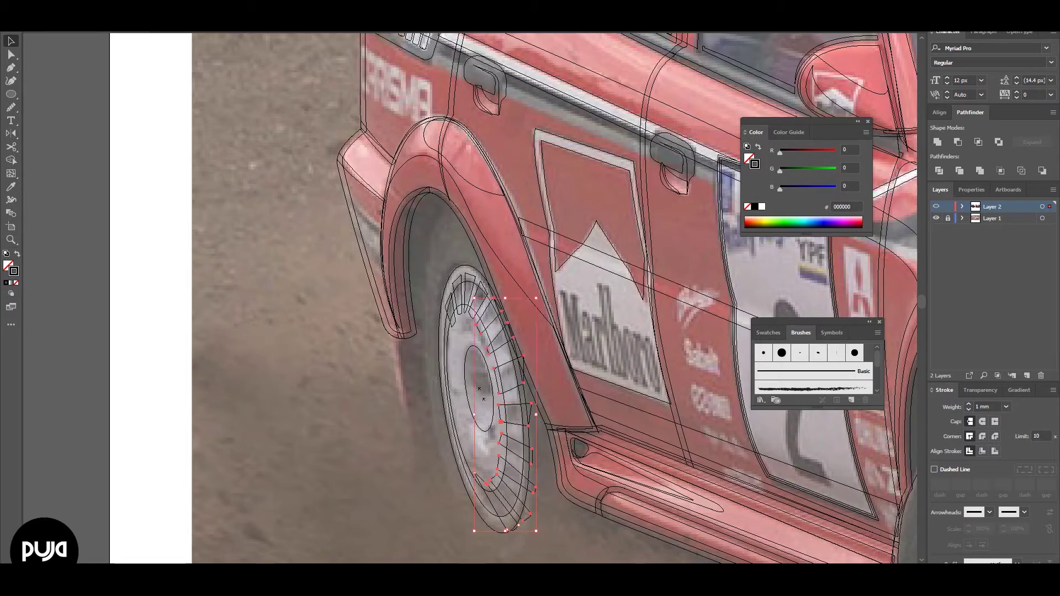
pyautogui.hotkey('ctrl', 'd')
pyautogui.moveTo(444, 531); pyautogui.dragTo(442, 512)
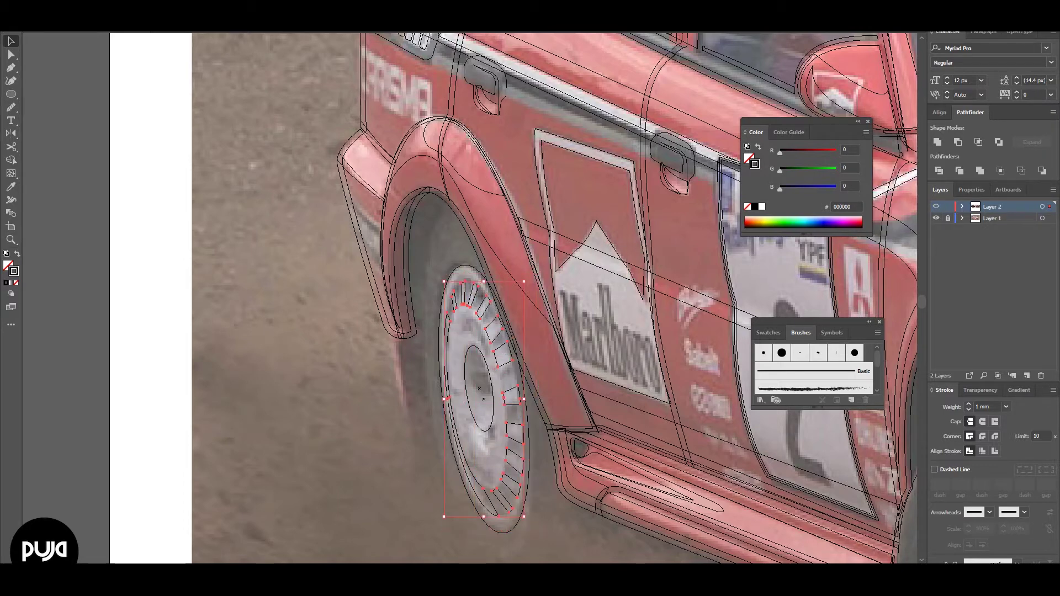
# Narrow the hub ellipse and rotate it slightly clockwise.
pyautogui.click(467, 381)
pyautogui.press('a')
pyautogui.moveTo(500, 385); pyautogui.dragTo(496, 386)
pyautogui.press('v')
pyautogui.hotkey('ctrl', 'shift', 'b')
pyautogui.moveTo(494, 379); pyautogui.dragTo(496, 386)
# Fill the hub black by sampling existing artwork with the Eyedropper.
pyautogui.hotkey('ctrl', 'y')
pyautogui.press('i')
pyautogui.hotkey('shift', 'x')
pyautogui.click(468, 365)
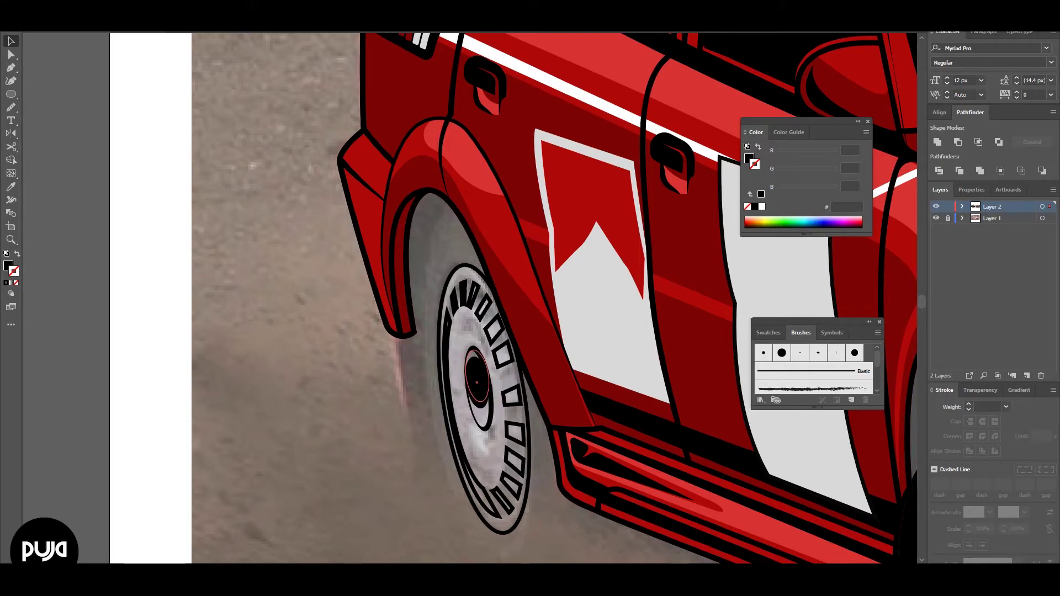
# Drag the black hub's bottom anchor upward with Direct Selection, then zoom out.
pyautogui.scroll(-5, 473, 378)
pyautogui.scroll(-3, 626, 298)
pyautogui.scroll(6, 450, 405)
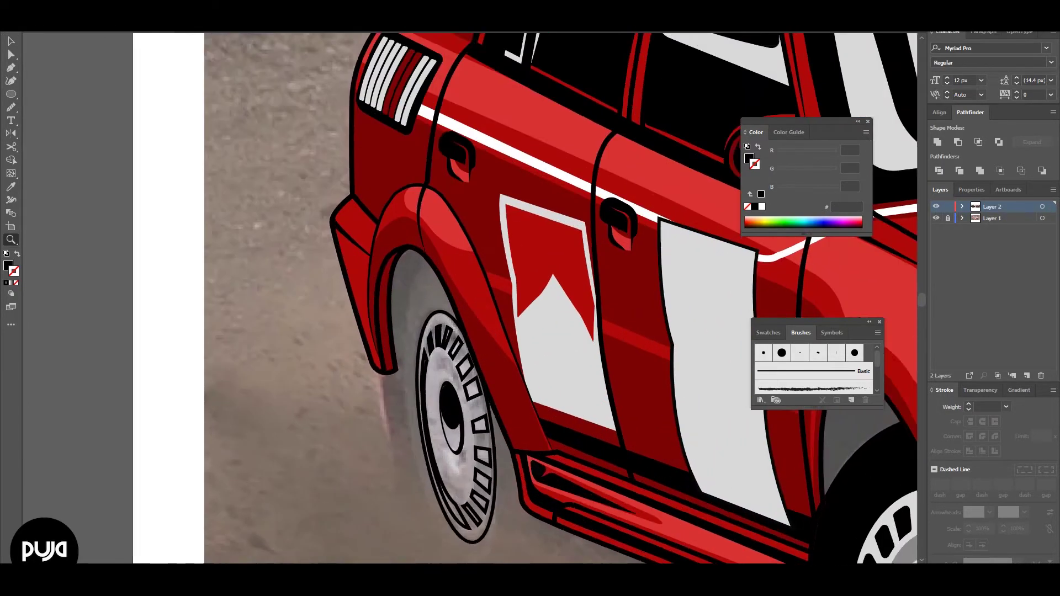
pyautogui.press('a')
pyautogui.scroll(3, 450, 405)
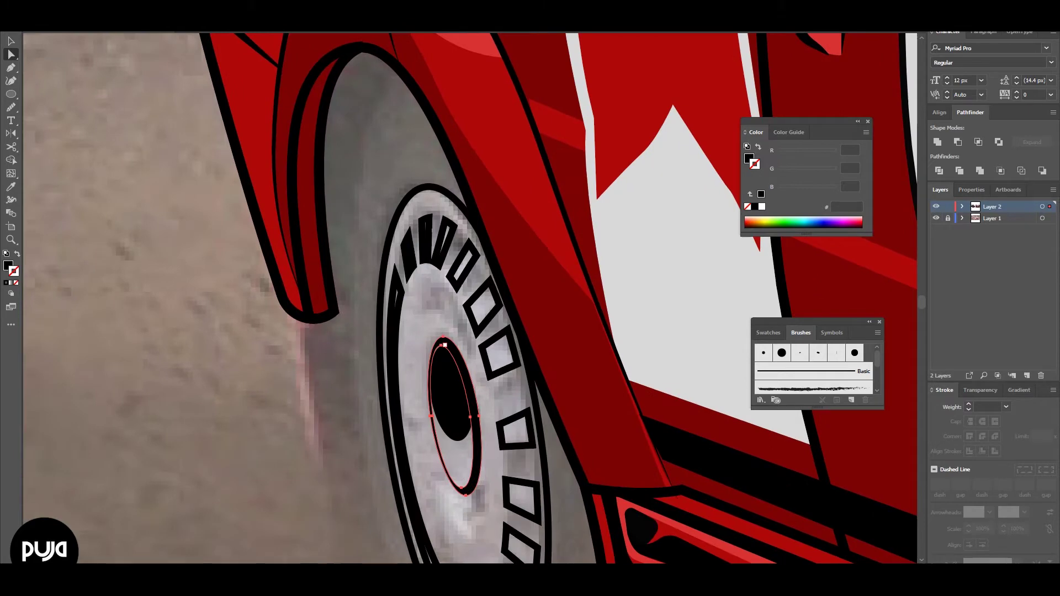
pyautogui.moveTo(458, 441); pyautogui.dragTo(453, 423)
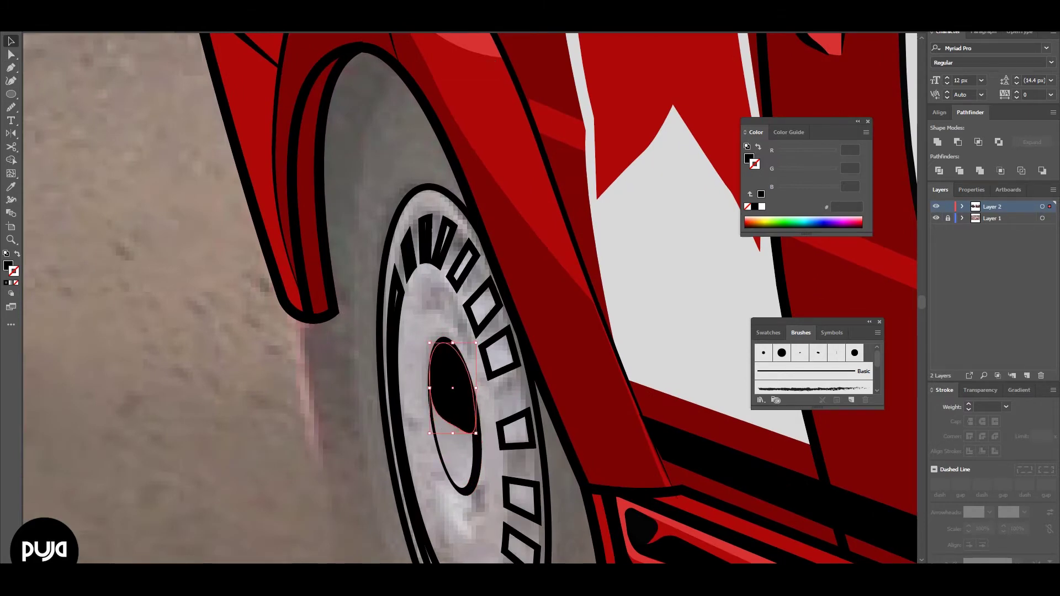
pyautogui.click(462, 489)
pyautogui.hotkey('ctrl', '-')
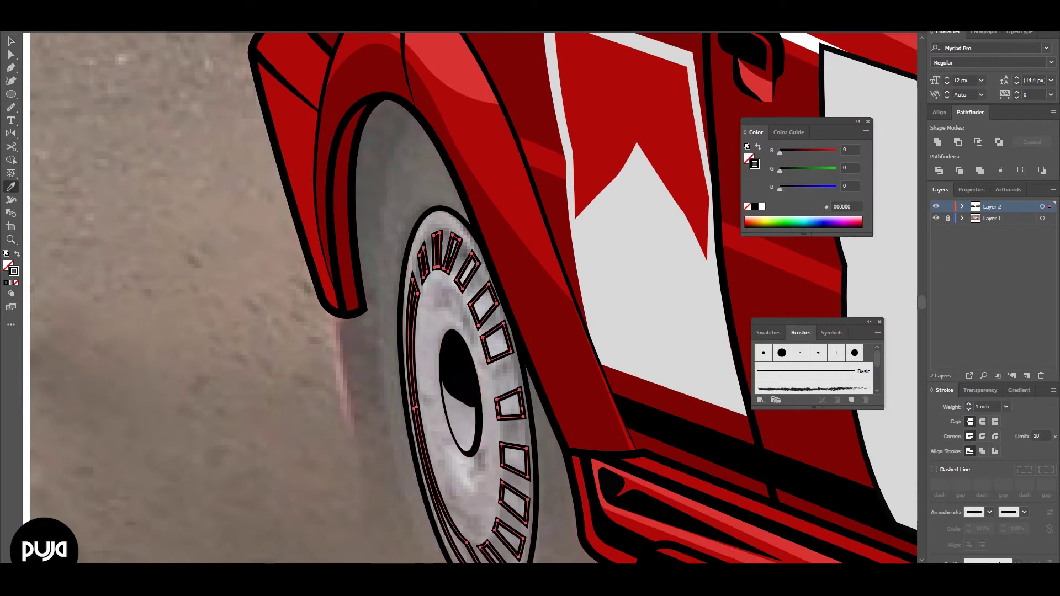
pyautogui.hotkey('ctrl', '-')
pyautogui.hotkey('ctrl', '-')
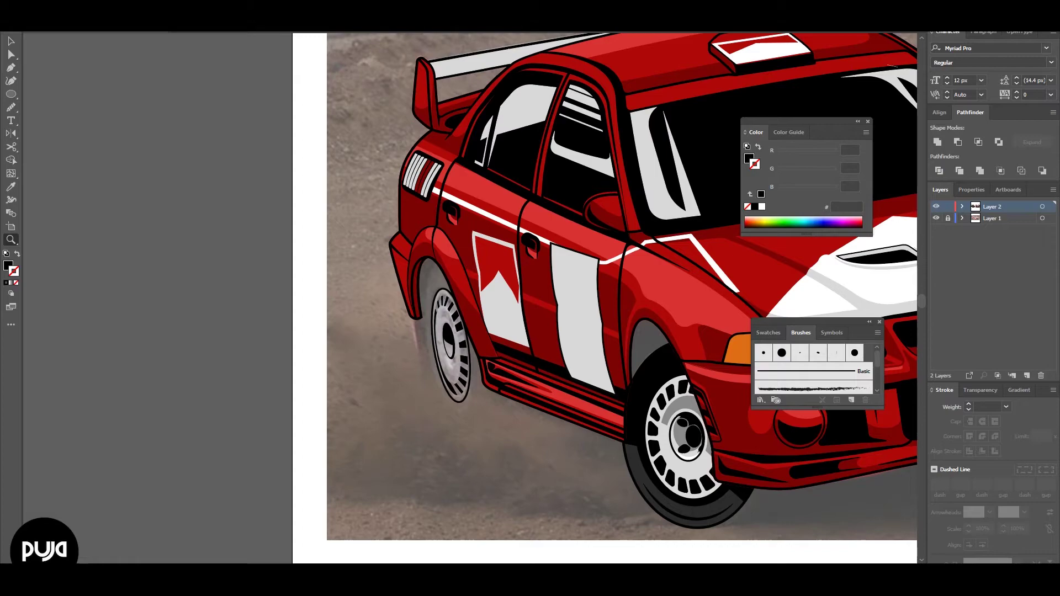
# Stretch the rear tyre ellipse taller and slightly wider.
pyautogui.hotkey('ctrl', '-')
pyautogui.hotkey('ctrl', '0')
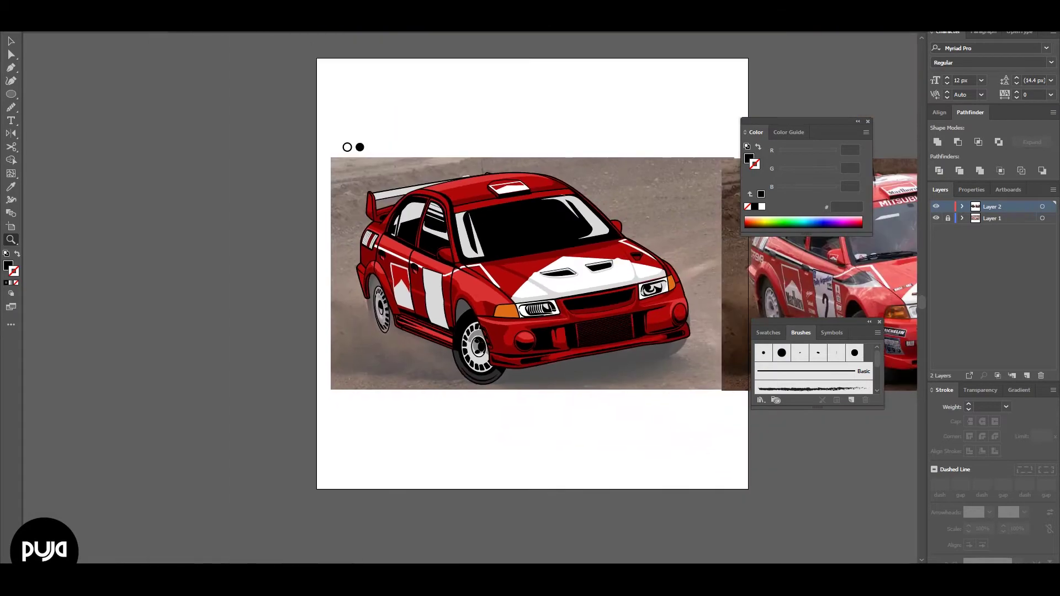
pyautogui.click(300, 312)
pyautogui.press('v')
pyautogui.click(312, 343)
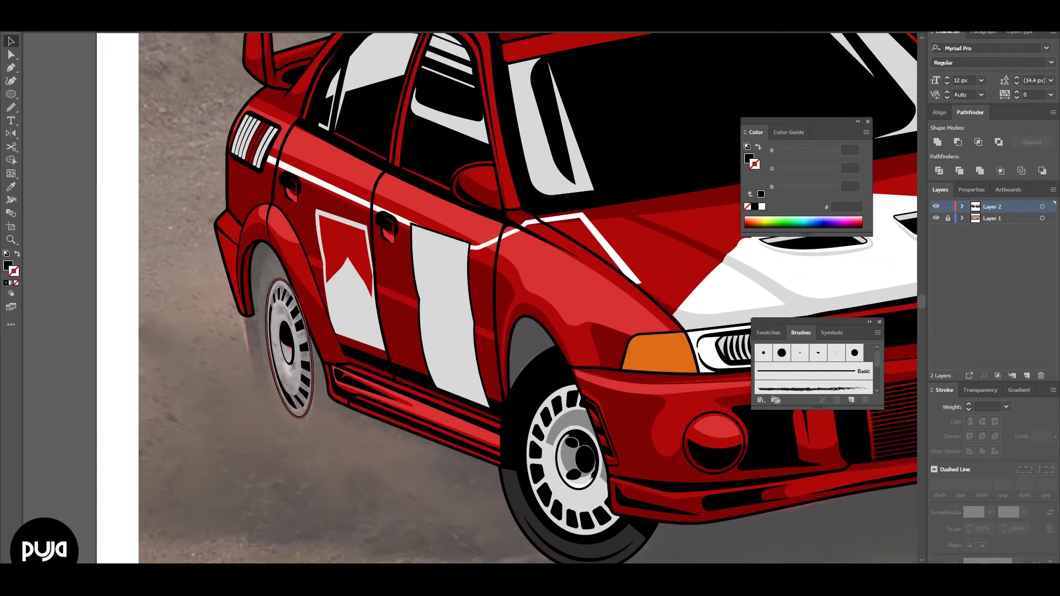
pyautogui.moveTo(280, 279); pyautogui.dragTo(272, 249)
pyautogui.moveTo(301, 418); pyautogui.dragTo(300, 431)
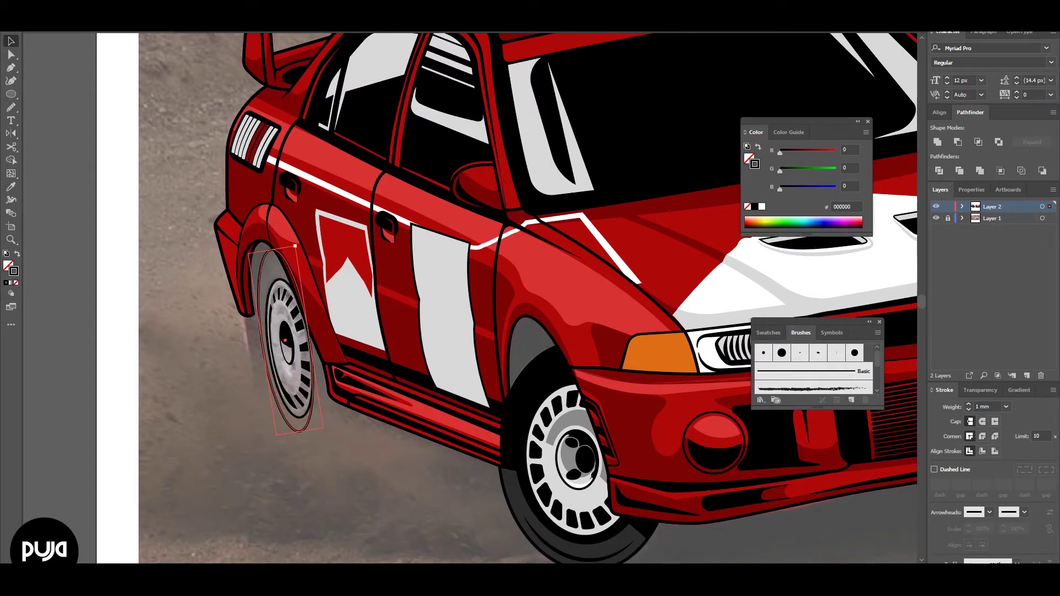
pyautogui.moveTo(295, 245); pyautogui.dragTo(300, 245)
pyautogui.moveTo(310, 335); pyautogui.dragTo(312, 336)
# Give the tyre outline a 3 mm stroke with a tapered width profile.
pyautogui.click(988, 562)
pyautogui.click(1006, 406)
pyautogui.click(1021, 249)
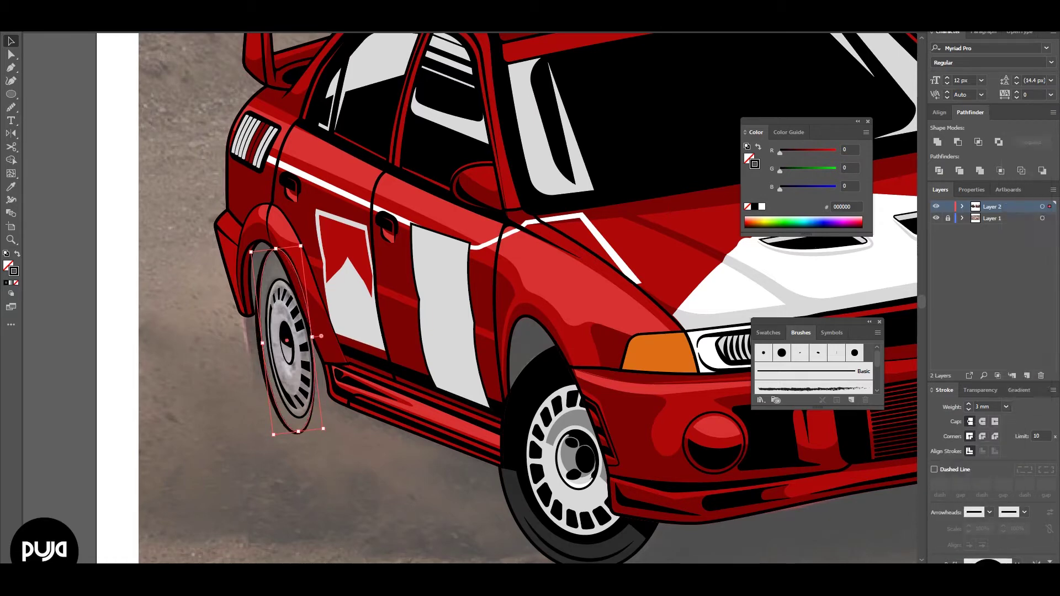
pyautogui.click(989, 562)
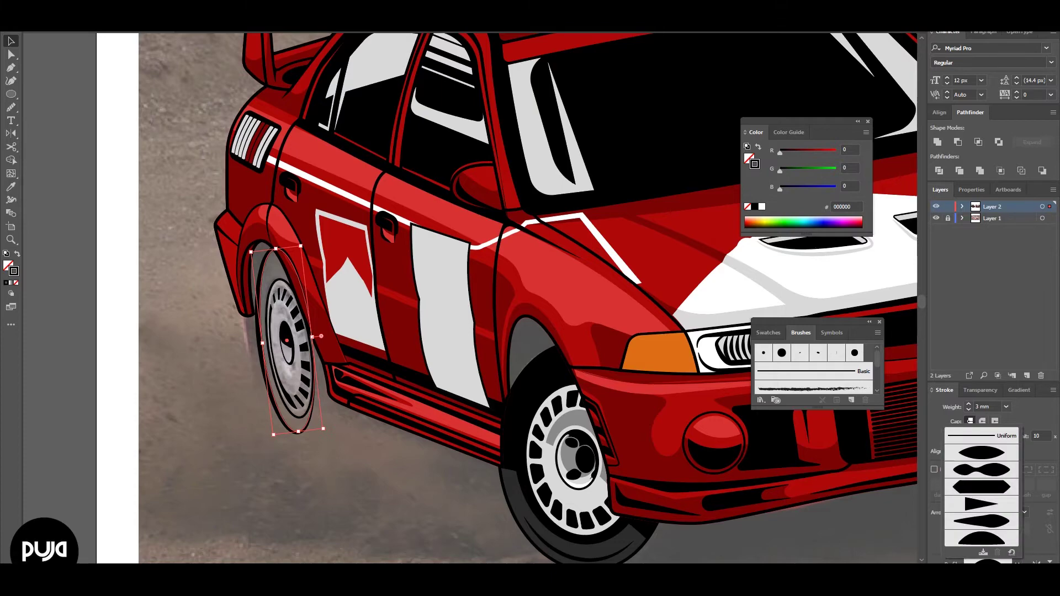
pyautogui.click(988, 454)
pyautogui.click(988, 562)
pyautogui.click(988, 434)
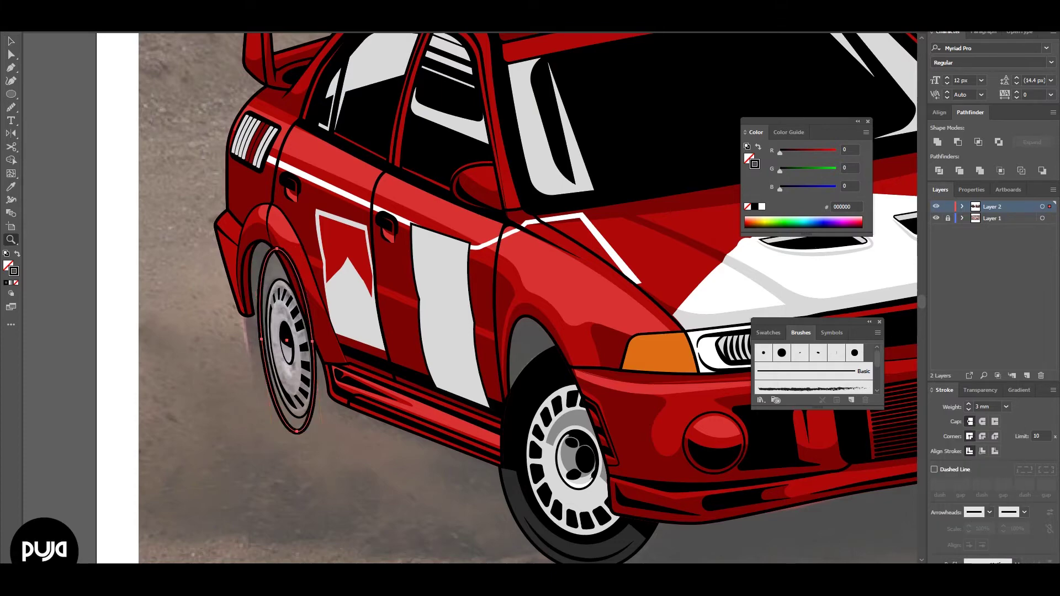
pyautogui.press('z')
pyautogui.click(256, 294)
pyautogui.click(259, 338)
# Thicken the tyre stroke at the bottom with the Width tool and lower its top slightly.
pyautogui.hotkey('shift', 'w')
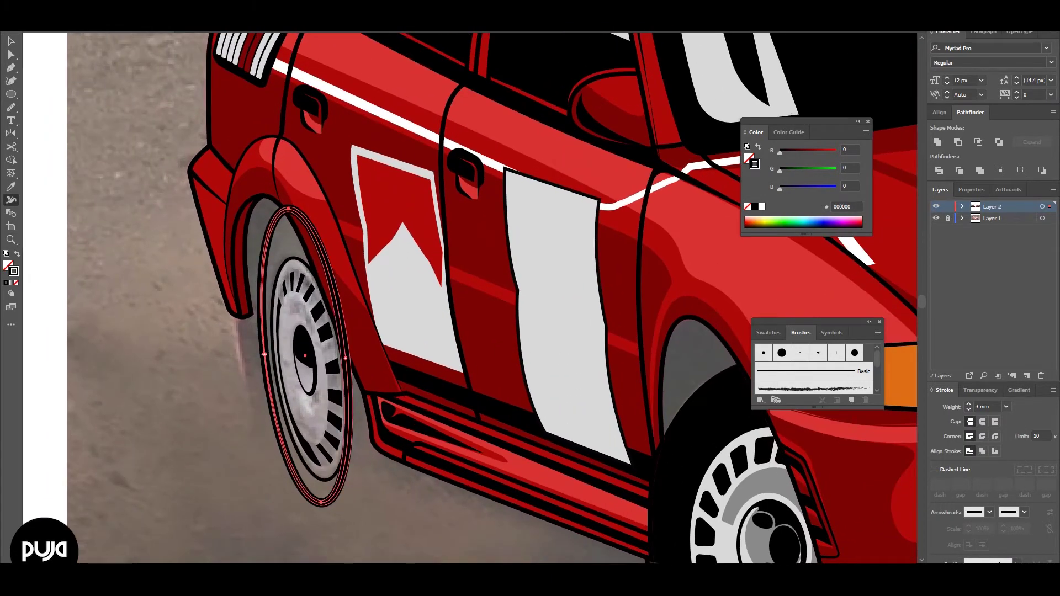
pyautogui.moveTo(320, 502); pyautogui.dragTo(320, 504)
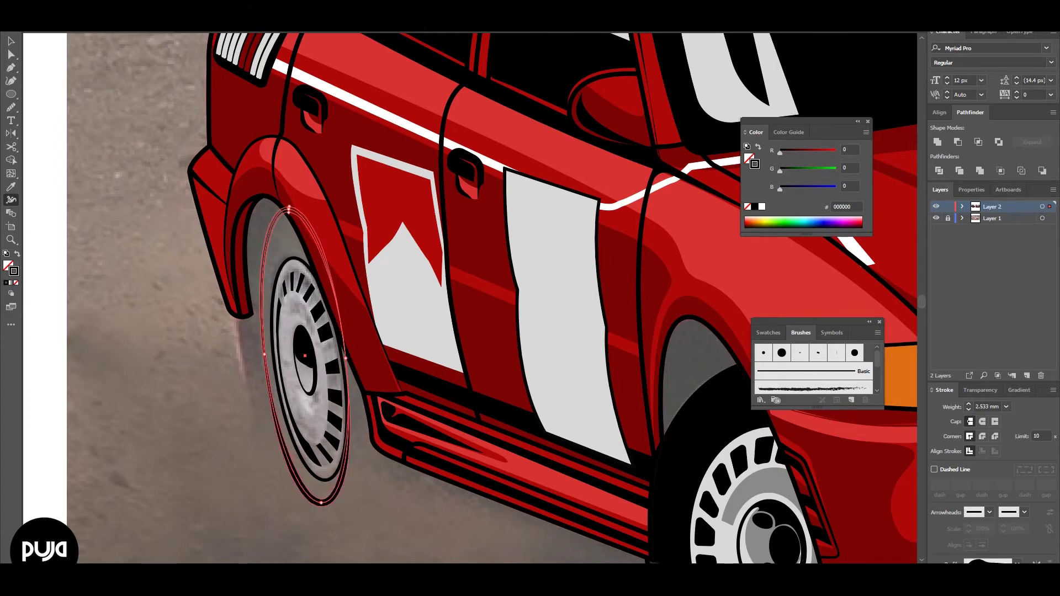
pyautogui.press('v')
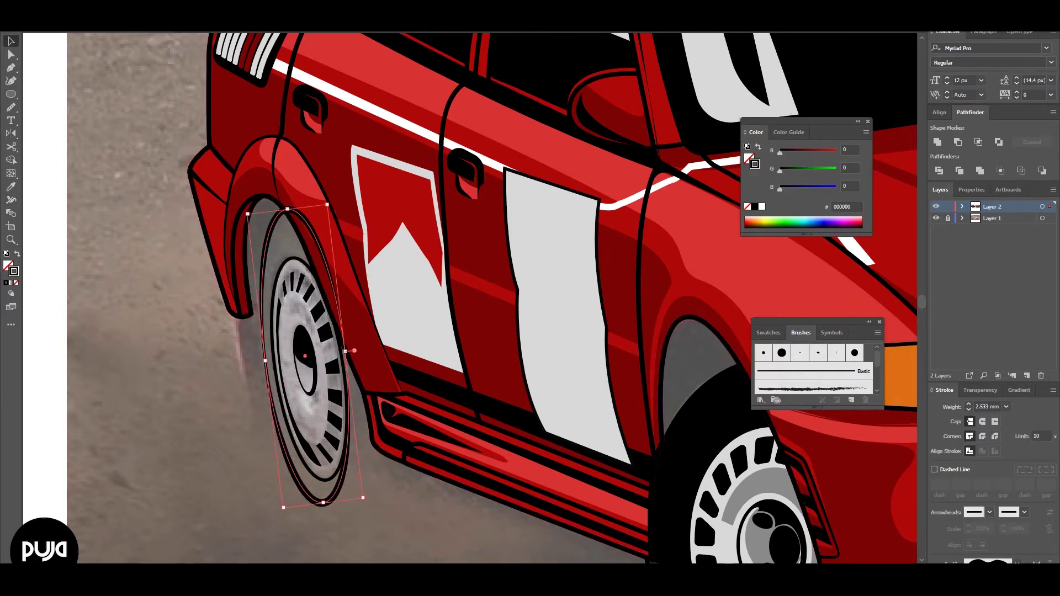
pyautogui.moveTo(291, 209); pyautogui.dragTo(290, 212)
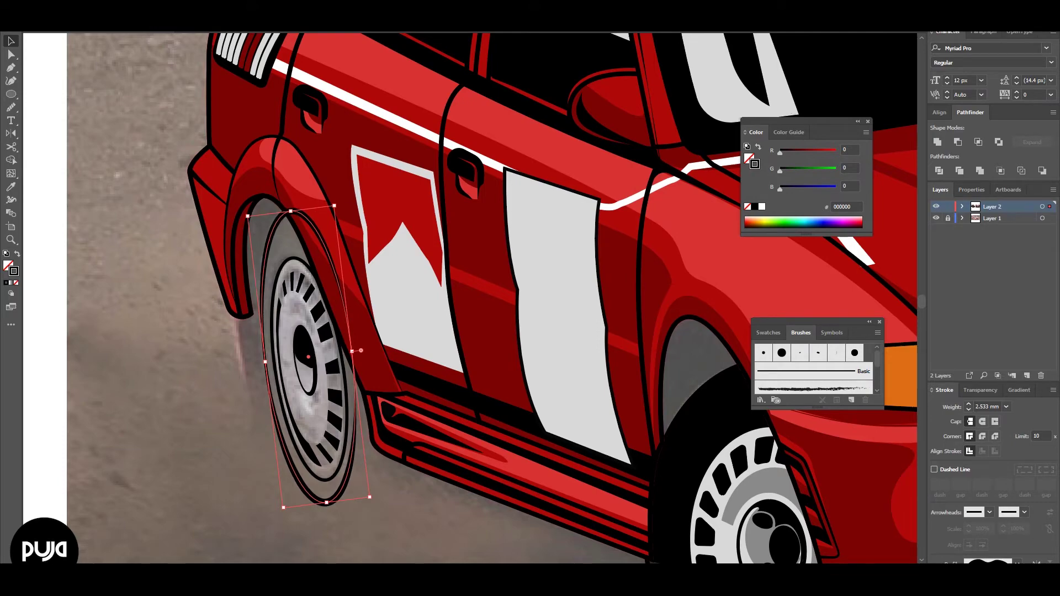
pyautogui.hotkey('ctrl', '-')
pyautogui.hotkey('ctrl', '-')
pyautogui.keyDown('alt'); pyautogui.click(935, 218); pyautogui.keyUp('alt')
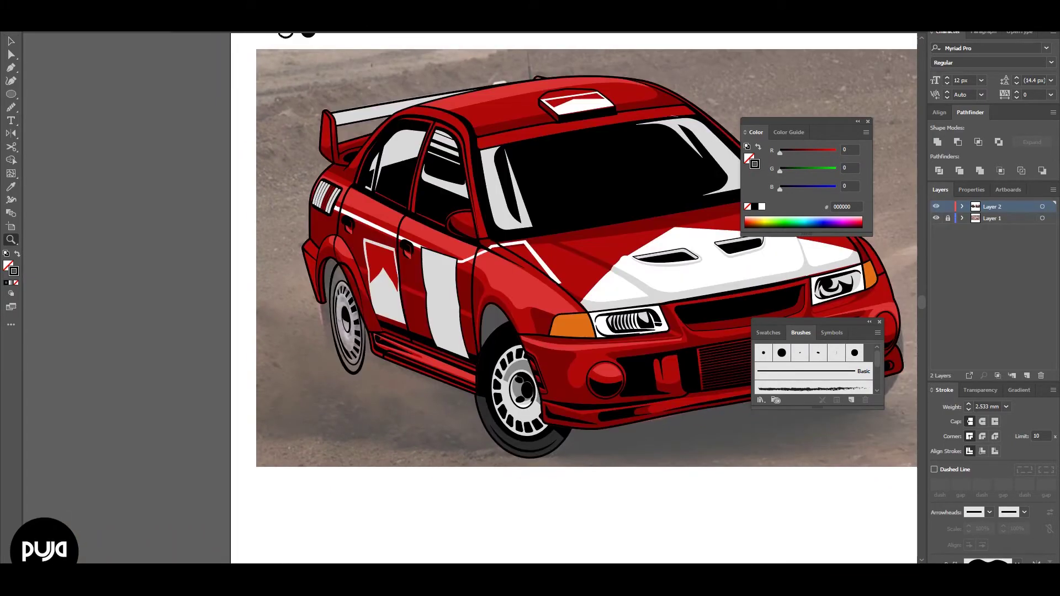
# Expand the rear-wheel ellipse and fill it grey as the tyre ring.
pyautogui.click(345, 353)
pyautogui.click(345, 307)
pyautogui.click(96, 22)
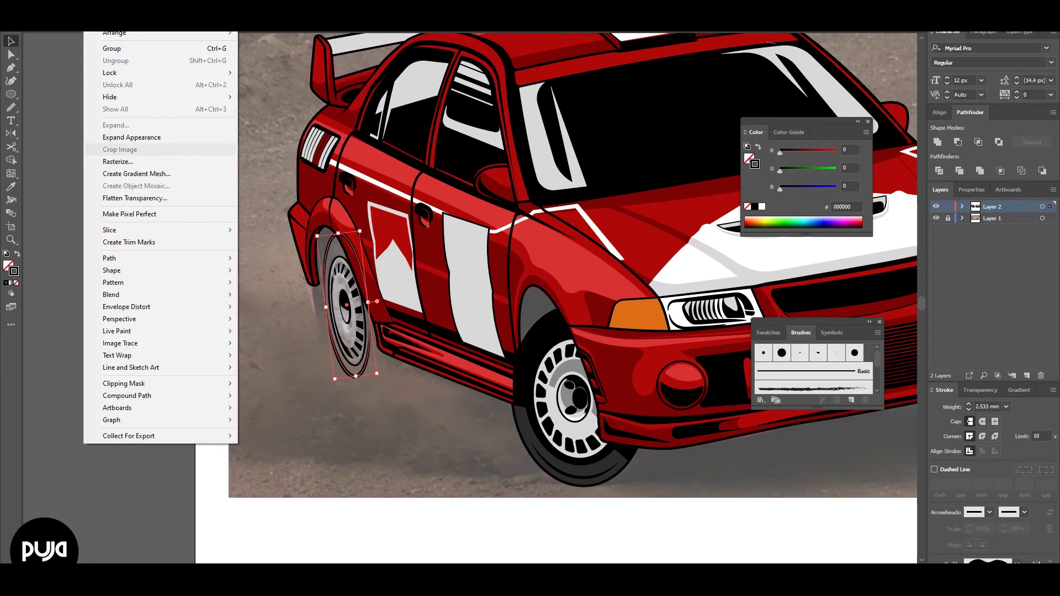
pyautogui.click(131, 137)
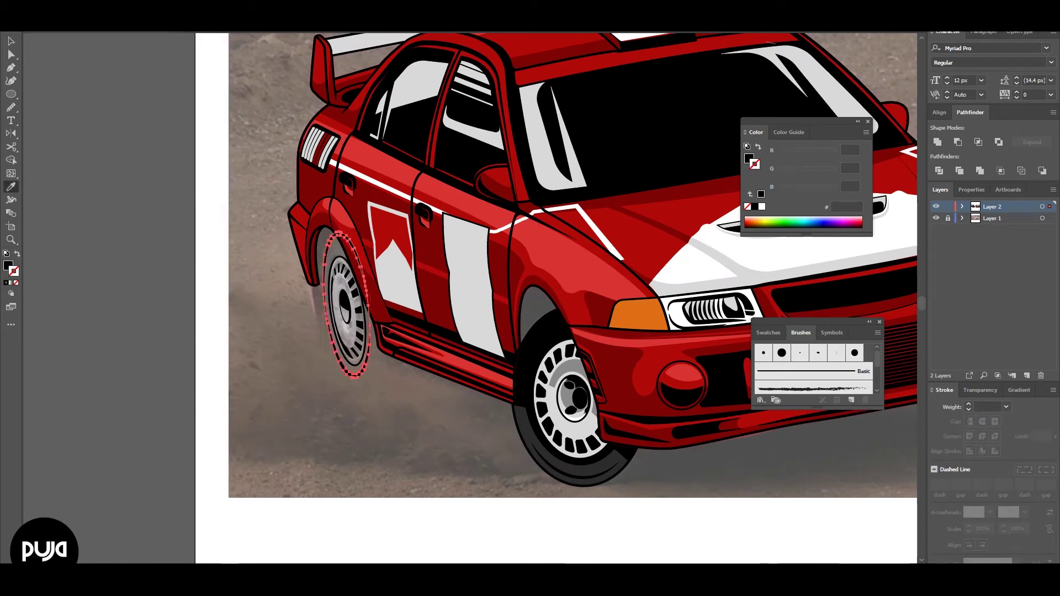
pyautogui.press('i')
pyautogui.click(331, 364)
pyautogui.press('z')
pyautogui.click(342, 330)
pyautogui.press('v')
# Add an anchor to the rim ellipse and delete its lower-left segment, leaving an open arc.
pyautogui.click(348, 270)
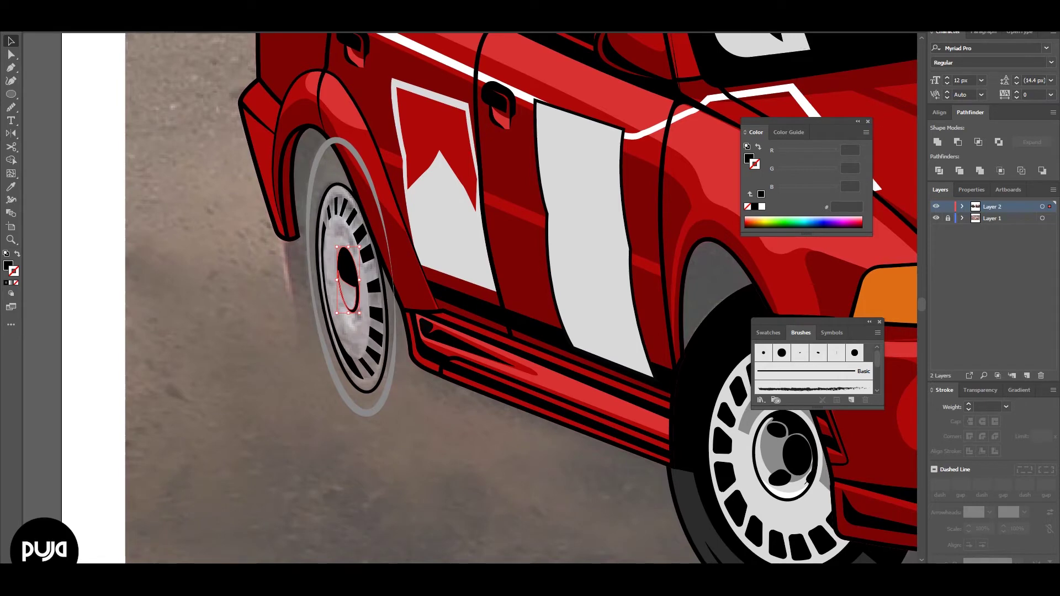
pyautogui.click(375, 193)
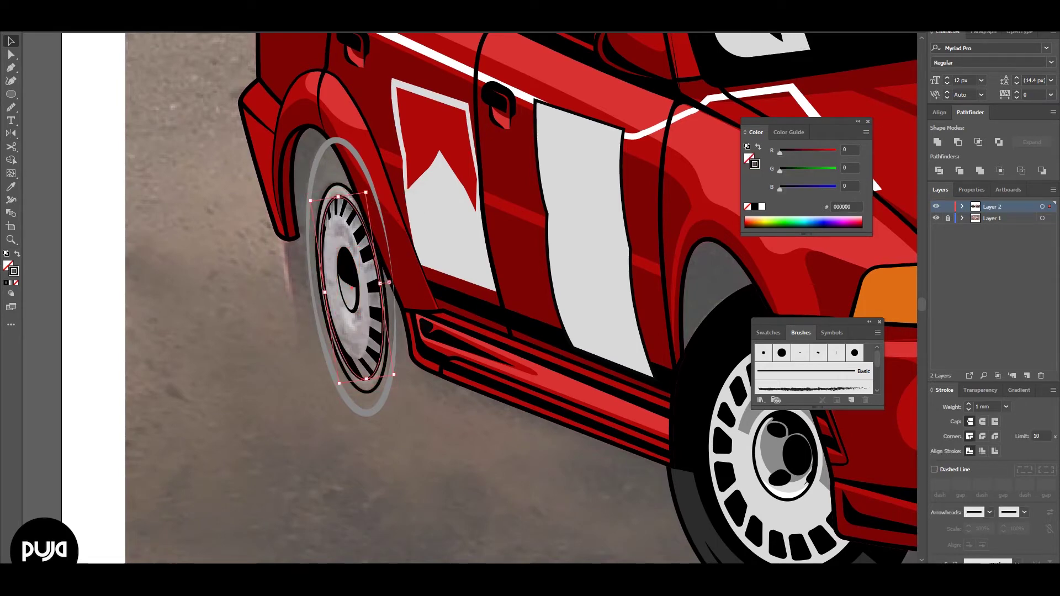
pyautogui.press('+')
pyautogui.click(322, 271)
pyautogui.press('a')
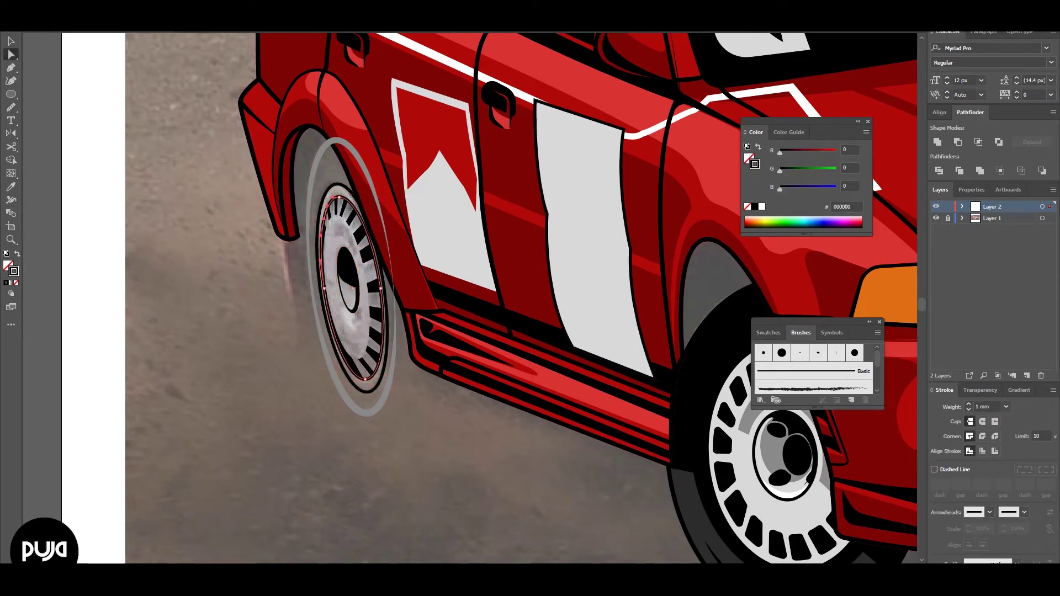
pyautogui.press('Delete')
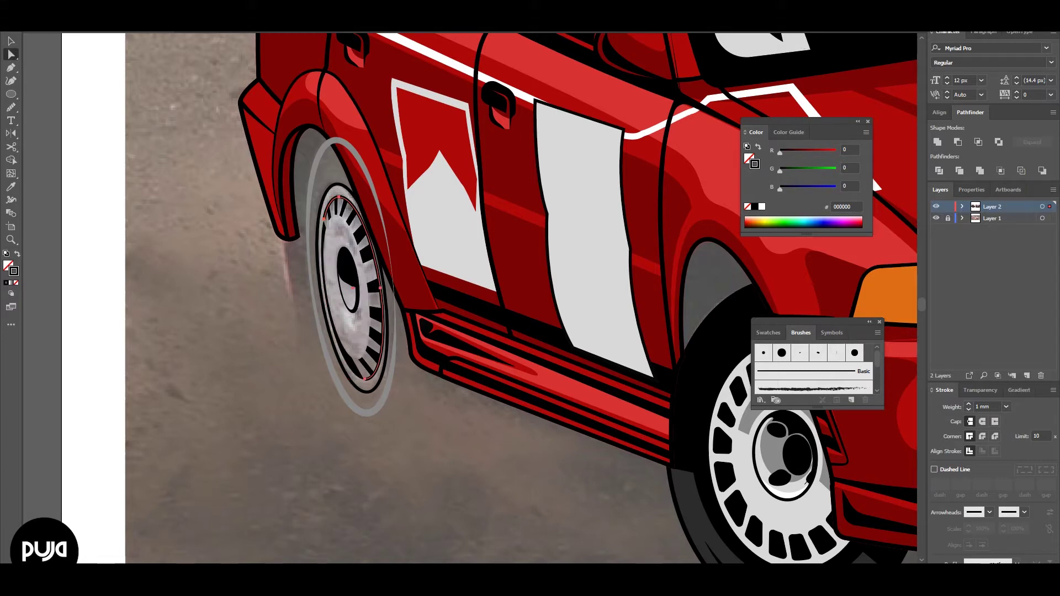
# Send the rim arc backward behind the car body and view the whole artboard.
pyautogui.hotkey('ctrl', 'shift', 'a')
pyautogui.press('v')
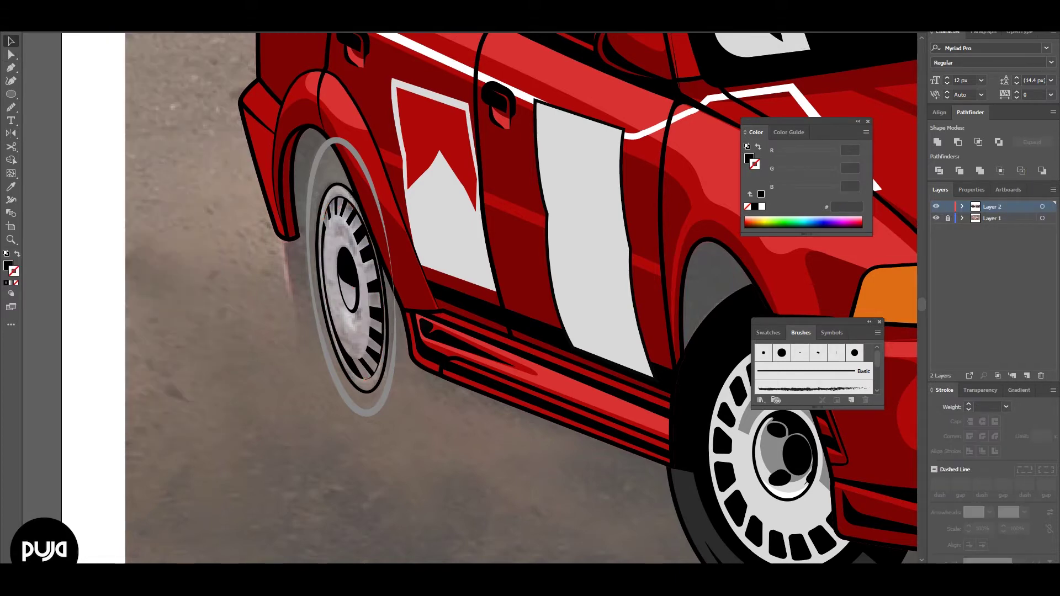
pyautogui.click(331, 145)
pyautogui.click(559, 334)
pyautogui.hotkey('ctrl', 'shift', 'a')
pyautogui.press('z')
pyautogui.hotkey('ctrl', '0')
pyautogui.scroll(-2, 583, 284)
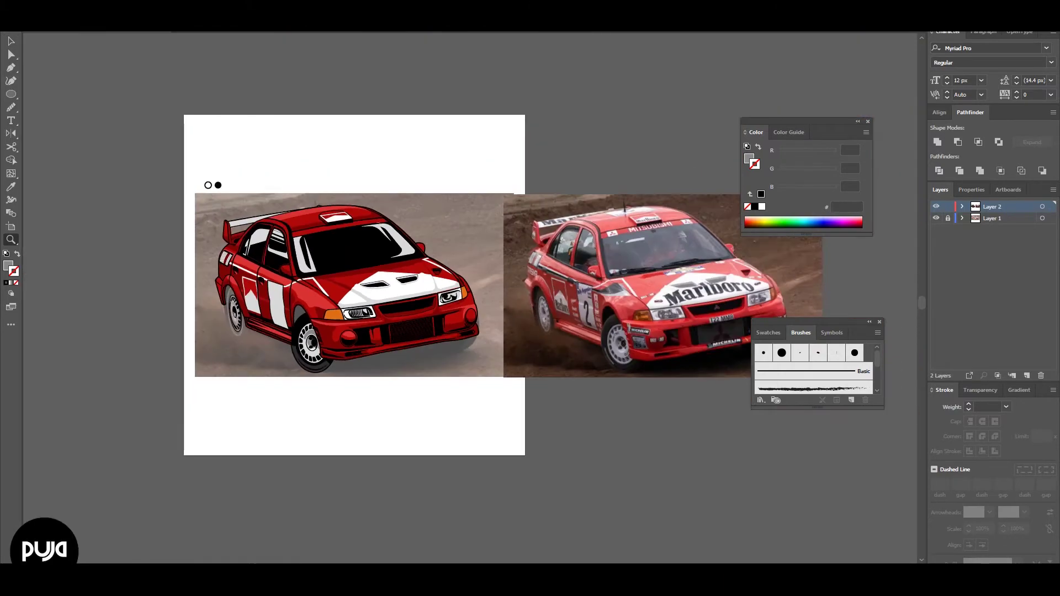
# Draw a dark grey curved shape under the front bumper and send it behind the car.
pyautogui.scroll(5, 583, 284)
pyautogui.press('p')
pyautogui.click(550, 308)
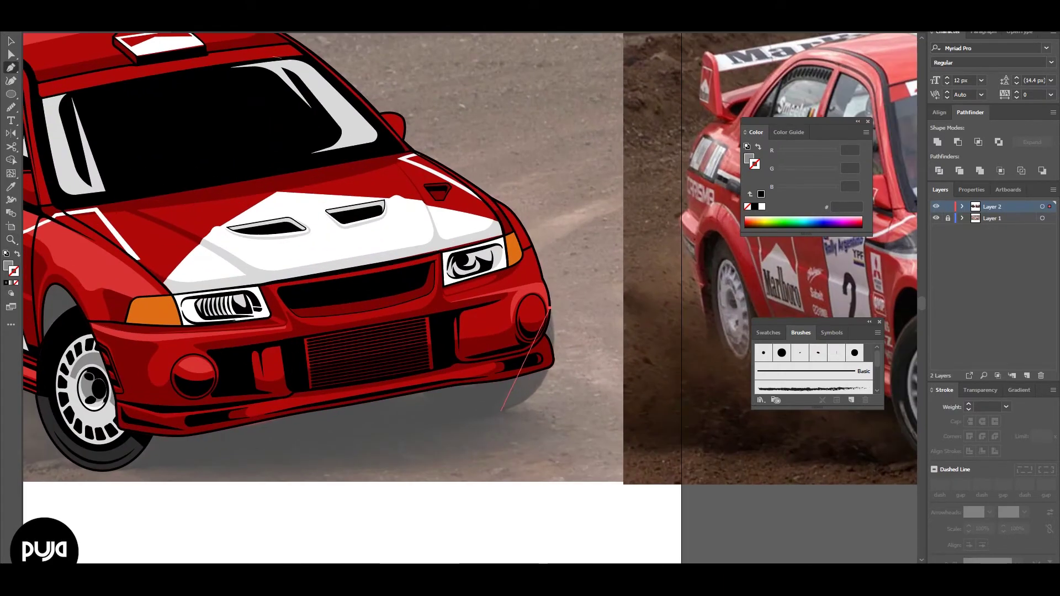
pyautogui.moveTo(501, 412); pyautogui.dragTo(431, 431)
pyautogui.click(415, 382)
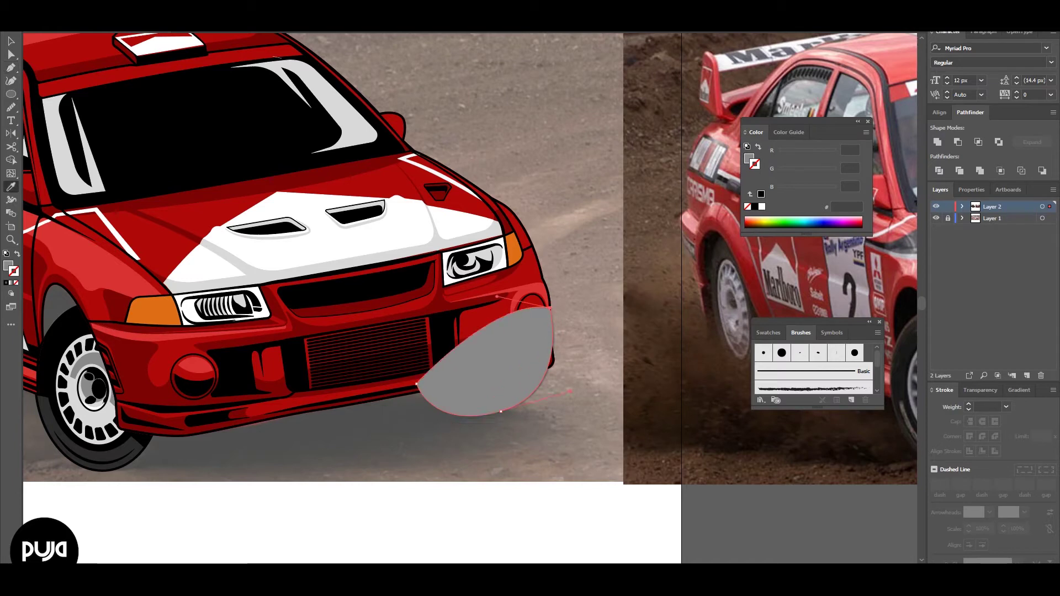
pyautogui.press('v')
pyautogui.rightClick(482, 389)
pyautogui.click(641, 368)
# Reshape the bumper shape's lower curve and rotate it to fit under the bumper.
pyautogui.press('a')
pyautogui.click(501, 412)
pyautogui.moveTo(431, 431); pyautogui.dragTo(436, 421)
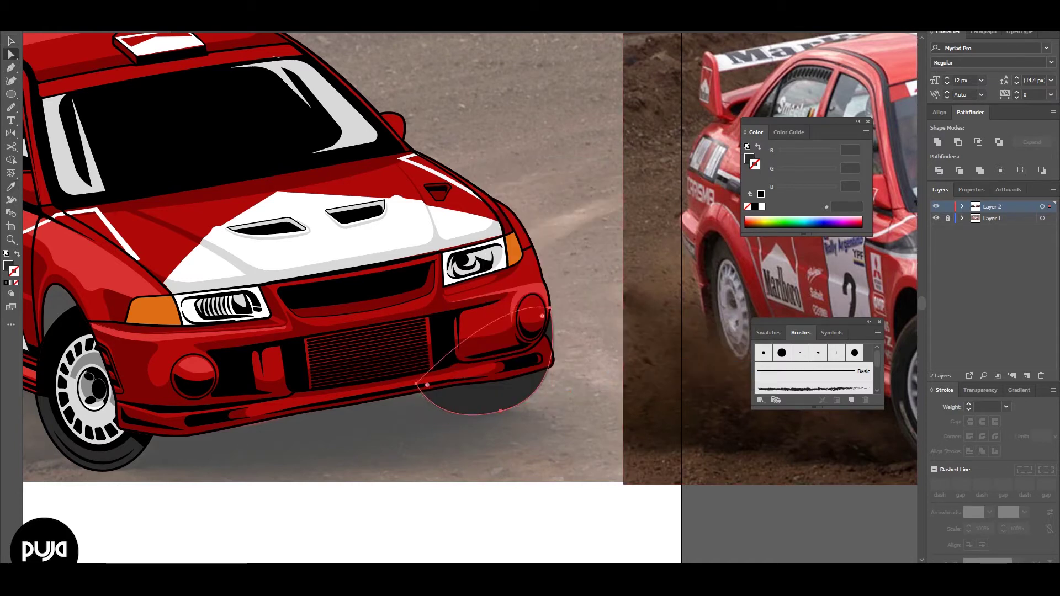
pyautogui.press('v')
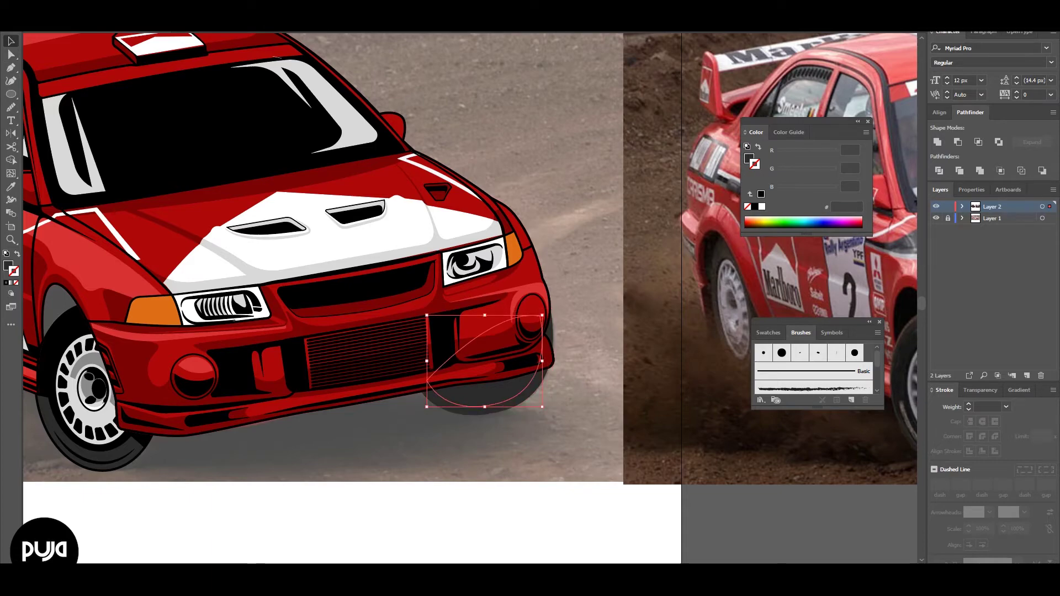
pyautogui.moveTo(547, 411); pyautogui.dragTo(538, 417)
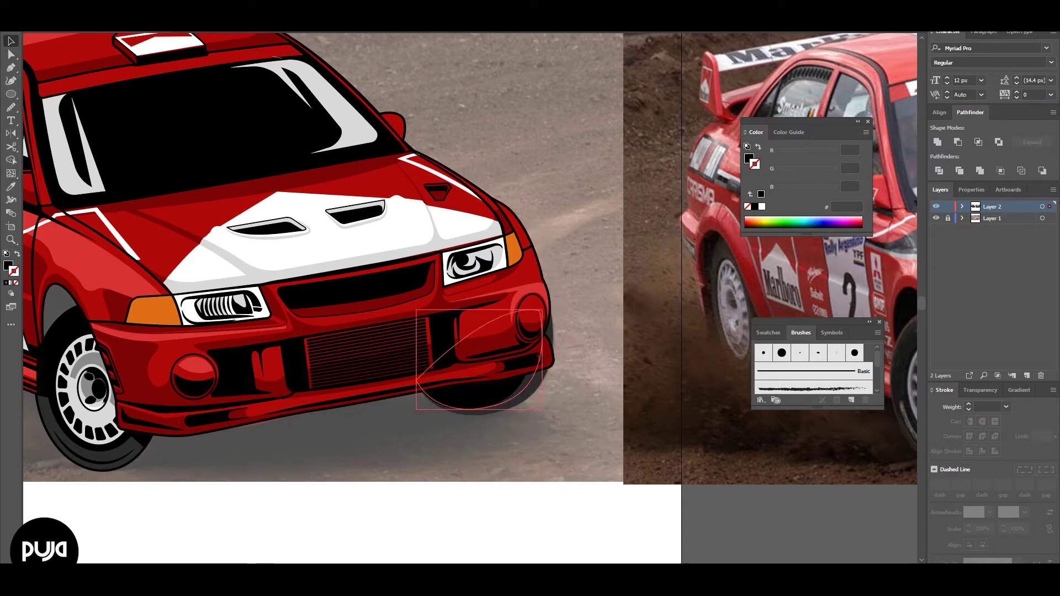
pyautogui.scroll(-4, 387, 303)
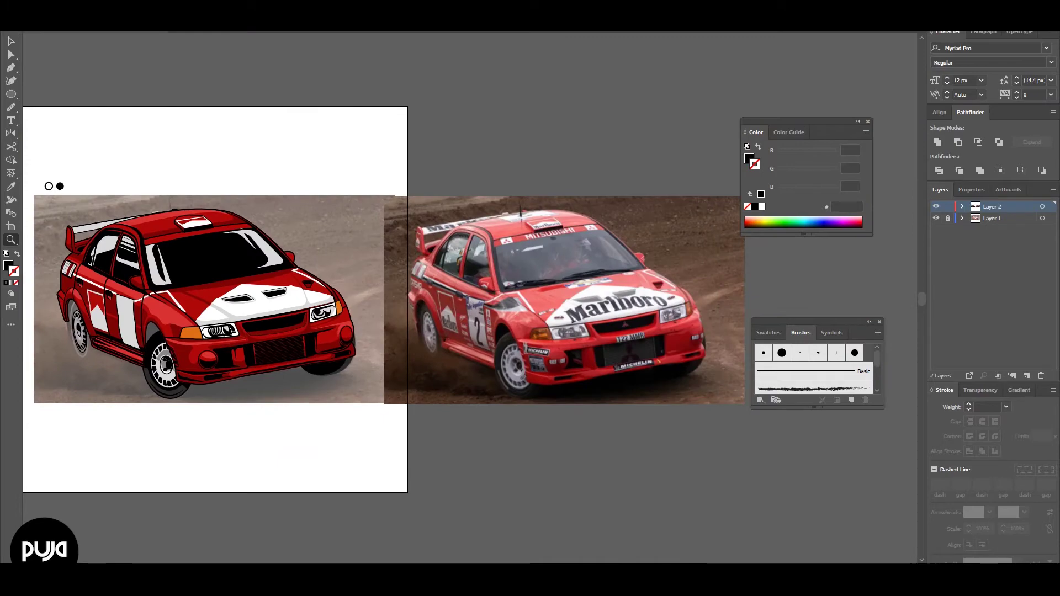
pyautogui.scroll(4, 387, 303)
# Start the black ground-shadow outline with corners at the right end and upper left.
pyautogui.press('p')
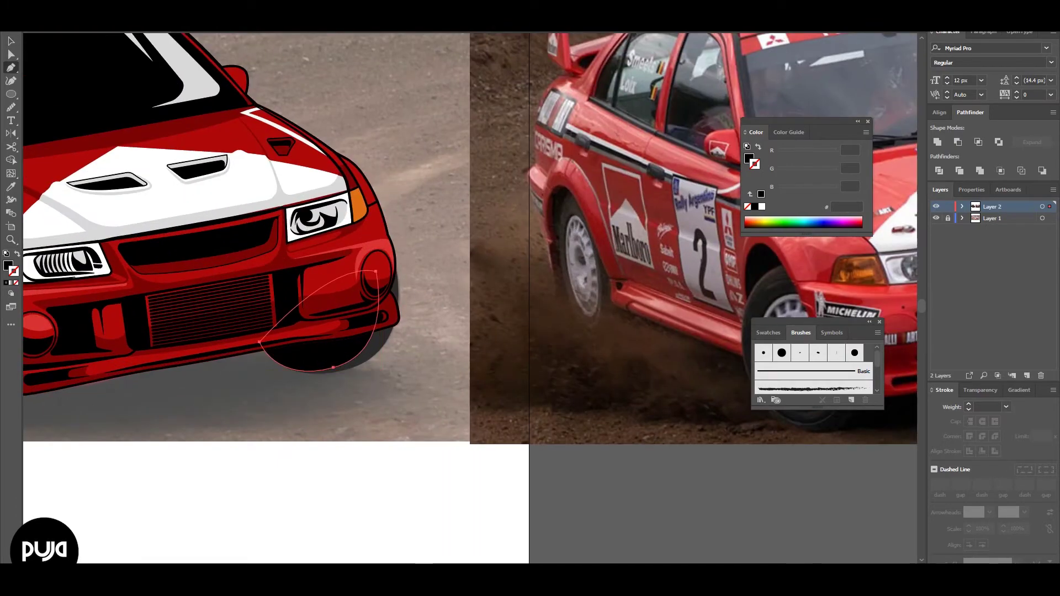
pyautogui.scroll(2, 386, 332)
pyautogui.click(276, 404)
pyautogui.click(608, 346)
pyautogui.click(325, 279)
pyautogui.scroll(2, 325, 279)
pyautogui.hscroll(-5, 325, 279)
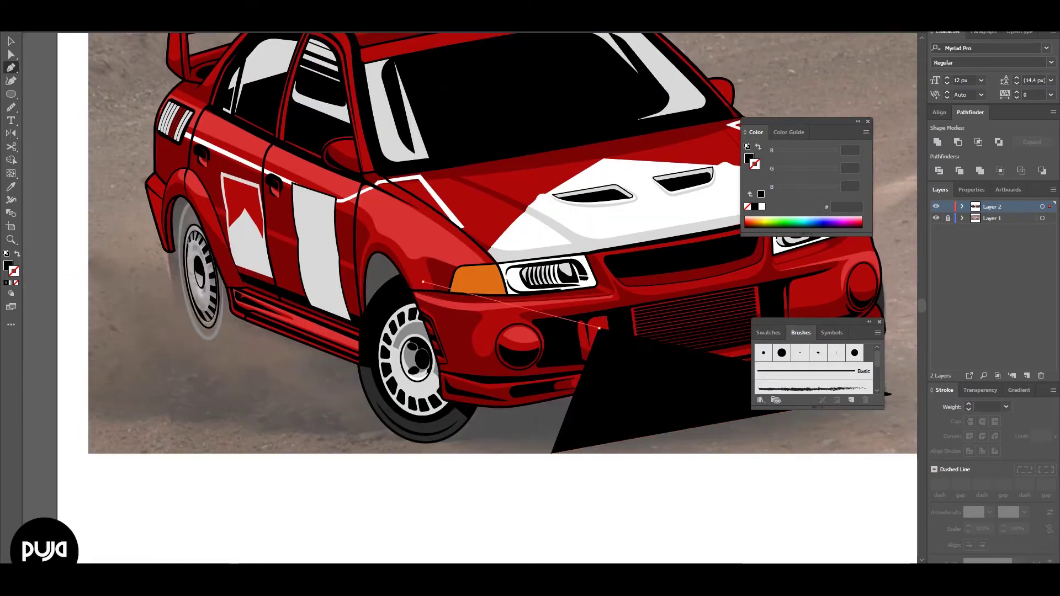
pyautogui.click(423, 282)
pyautogui.moveTo(382, 243); pyautogui.dragTo(356, 236)
# Finish the shadow outline around the rear wheel and send it behind the car.
pyautogui.click(171, 190)
pyautogui.moveTo(194, 338); pyautogui.dragTo(229, 398)
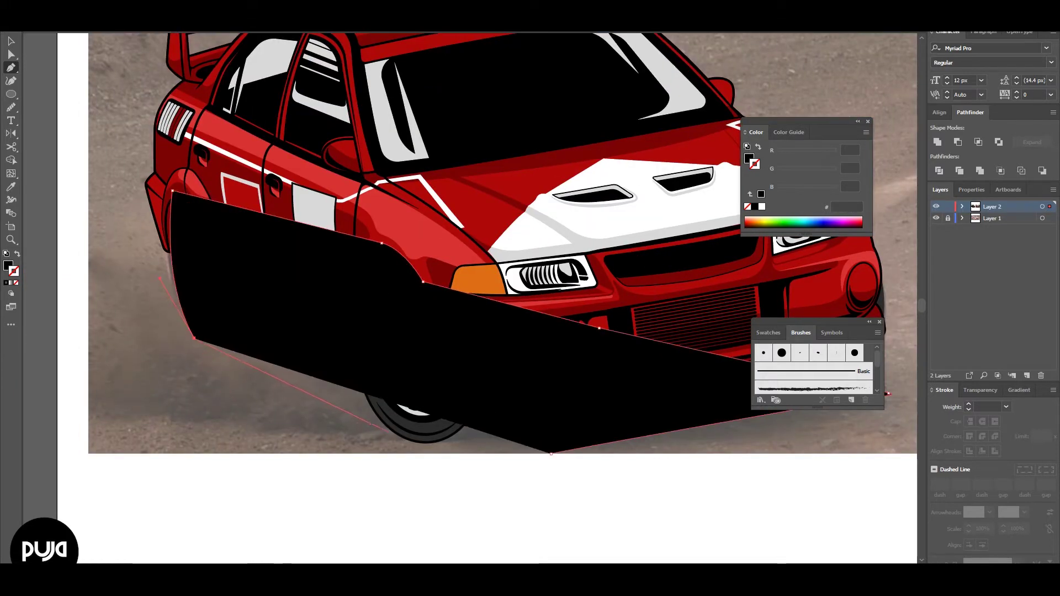
pyautogui.click(390, 433)
pyautogui.click(444, 452)
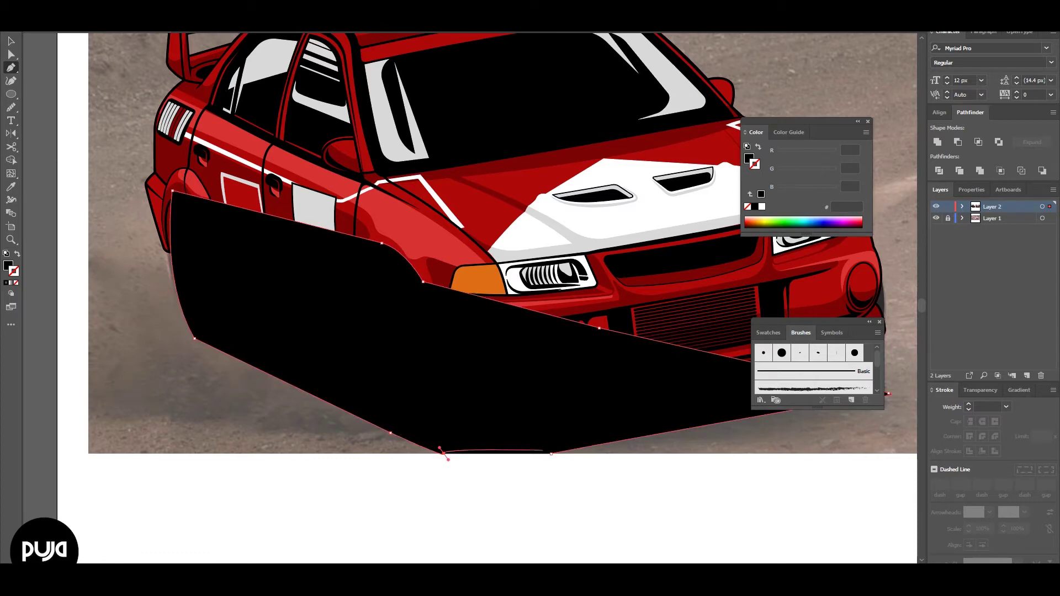
pyautogui.rightClick(540, 340)
pyautogui.click(712, 547)
pyautogui.scroll(-3, 547, 377)
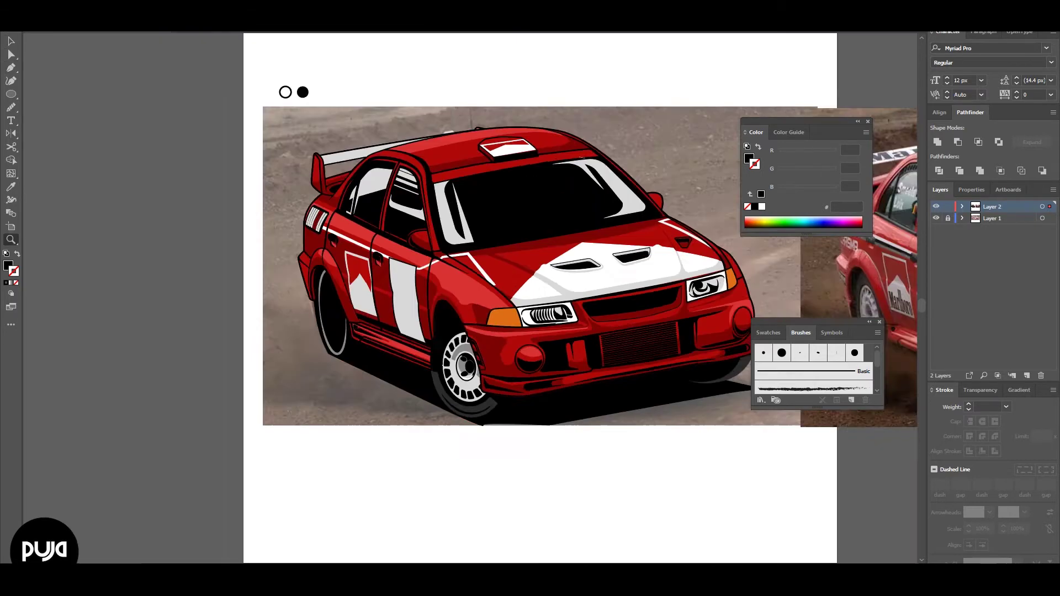
# Send the black ground shadow to the very back, checking it with the photo hidden.
pyautogui.click(936, 218)
pyautogui.press('v')
pyautogui.click(434, 378)
pyautogui.rightClick(434, 378)
pyautogui.click(610, 347)
pyautogui.click(935, 218)
pyautogui.scroll(5, 377, 374)
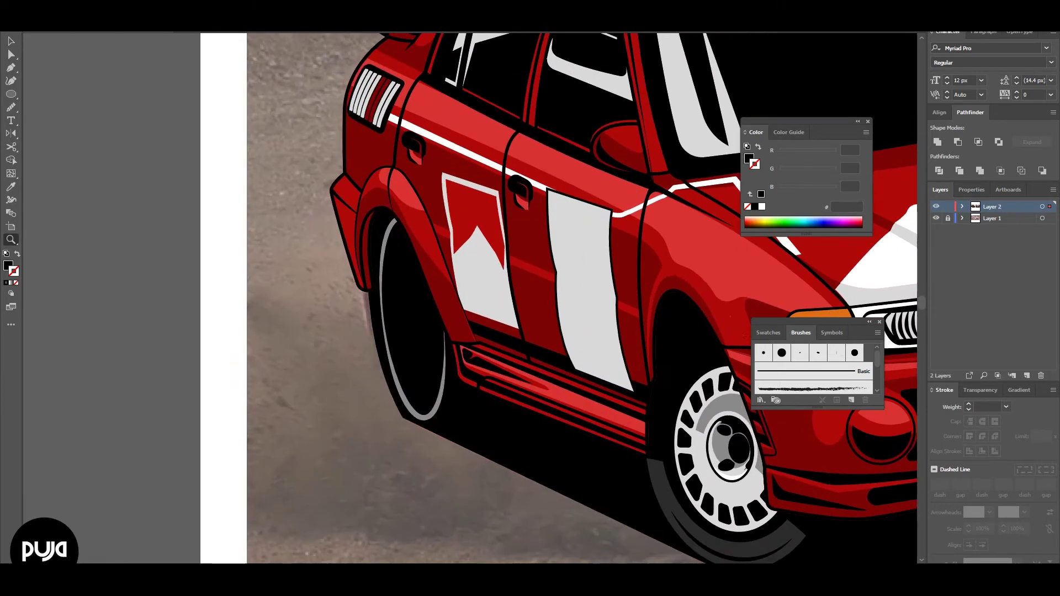
# Delete a stray rim spoke path and give the rear rim a light-grey fill.
pyautogui.click(430, 326)
pyautogui.press('Delete')
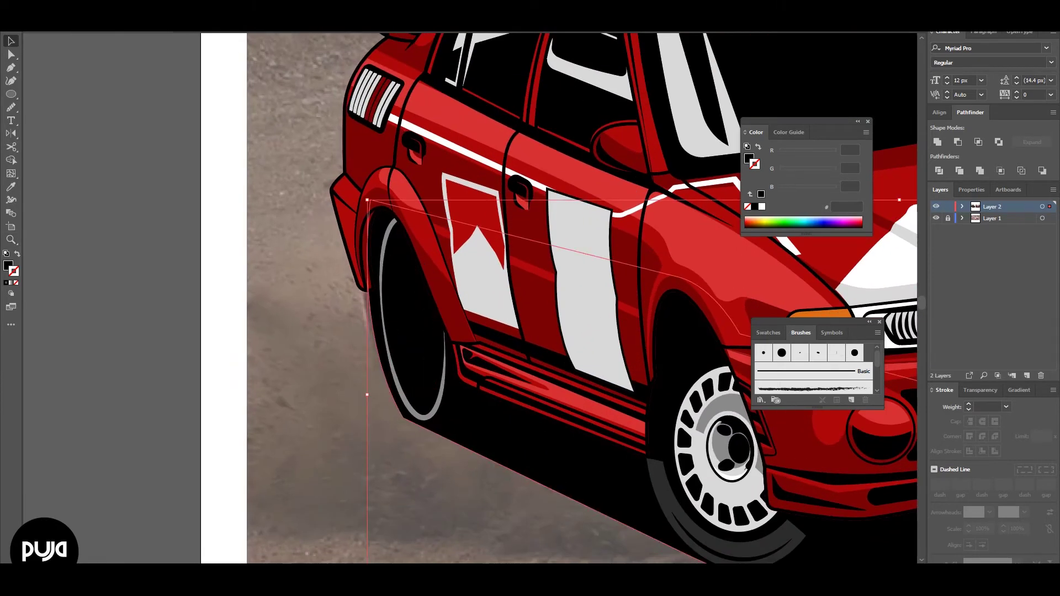
pyautogui.hotkey('ctrl', 'y')
pyautogui.click(445, 322)
pyautogui.press('i')
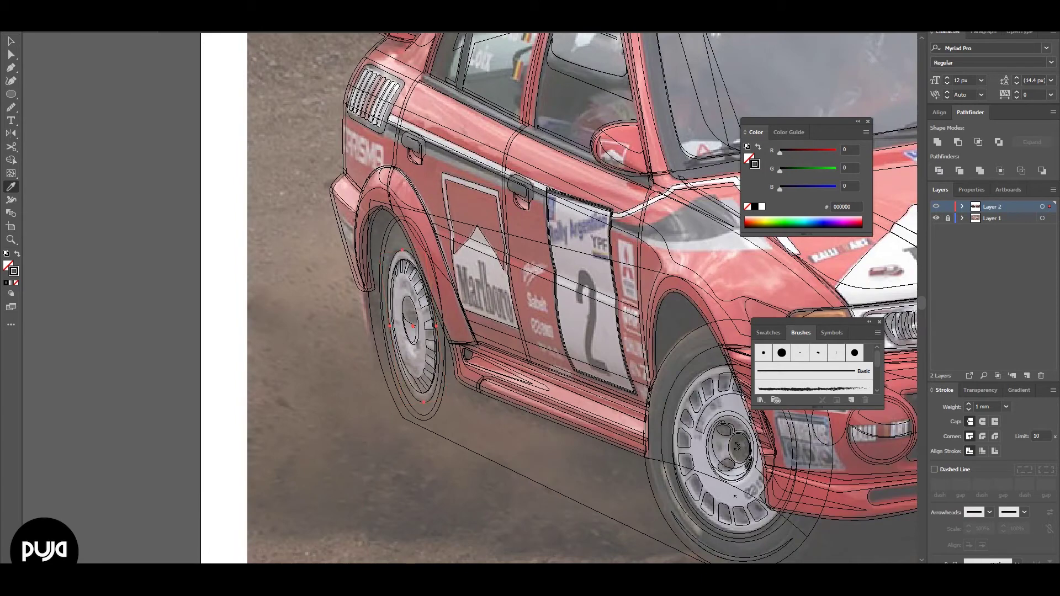
pyautogui.click(737, 446)
pyautogui.hotkey('ctrl', 'y')
pyautogui.press('v')
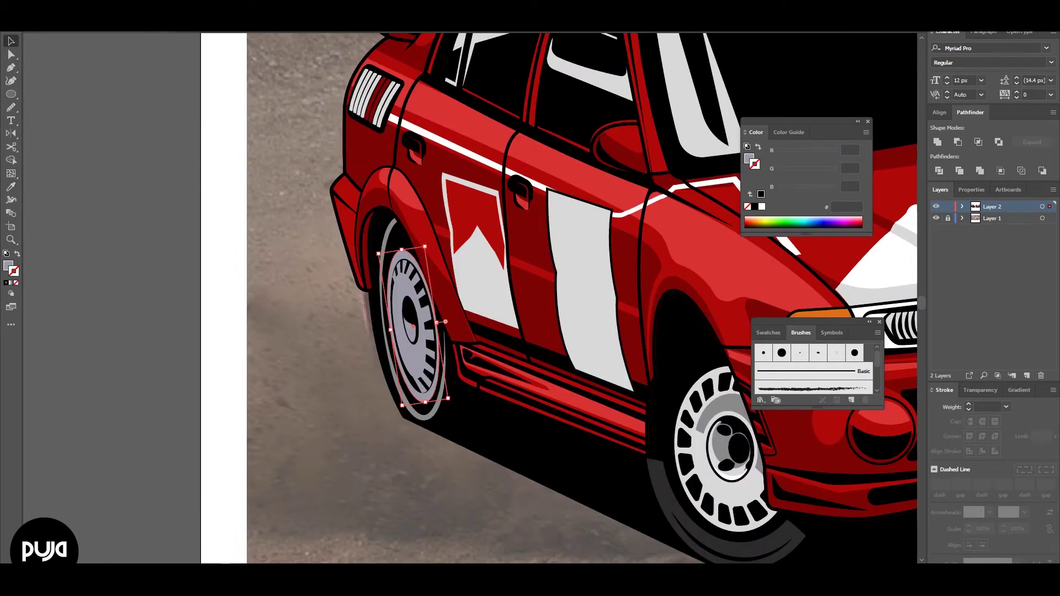
# Zoom in on the rear wheel and select both edges of the tyre ring.
pyautogui.hotkey('ctrl', '0')
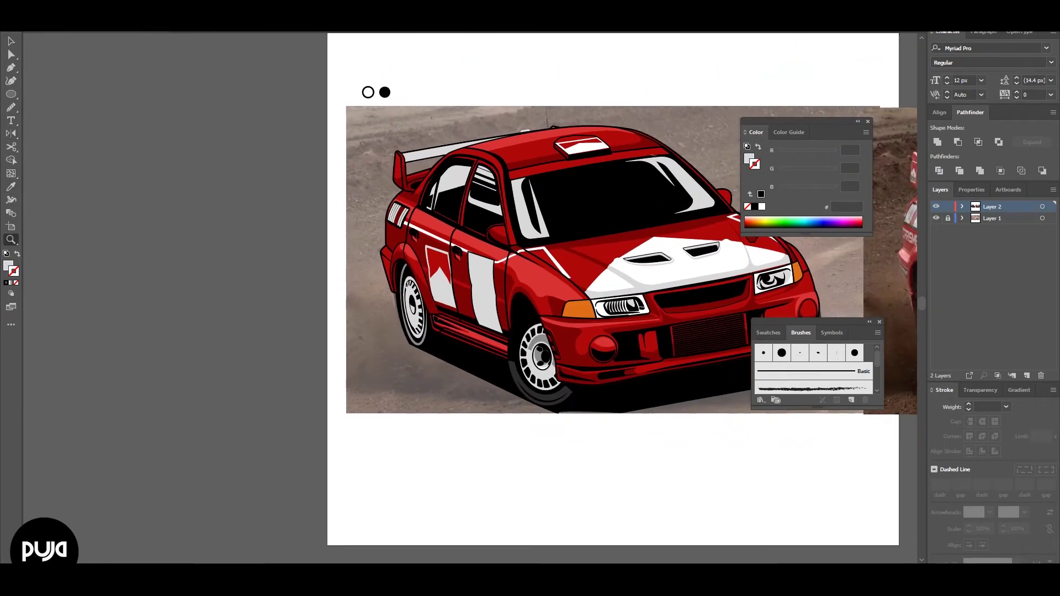
pyautogui.keyDown('alt'); pyautogui.click(401, 309); pyautogui.keyUp('alt')
pyautogui.click(436, 343)
pyautogui.press('a')
pyautogui.click(474, 387)
pyautogui.keyDown('shift'); pyautogui.click(418, 253); pyautogui.keyUp('shift')
# Draw a grey curved band along the rear wheel arch and send it behind the car.
pyautogui.press('p')
pyautogui.scroll(-1, 497, 298)
pyautogui.click(380, 242)
pyautogui.moveTo(483, 463); pyautogui.dragTo(493, 558)
pyautogui.moveTo(549, 399); pyautogui.dragTo(554, 371)
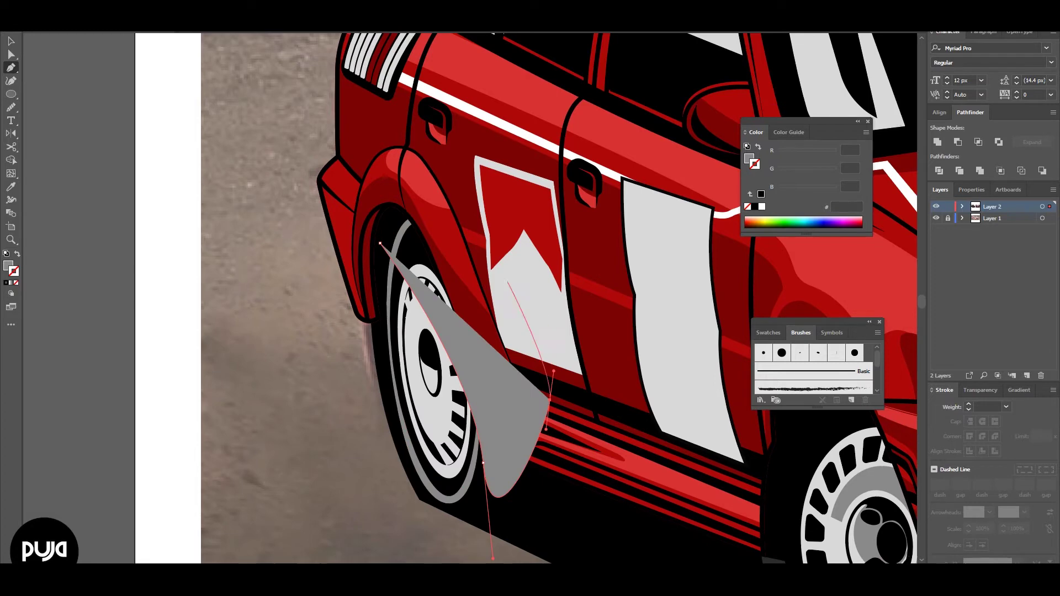
pyautogui.moveTo(440, 203); pyautogui.dragTo(402, 186)
pyautogui.click(380, 243)
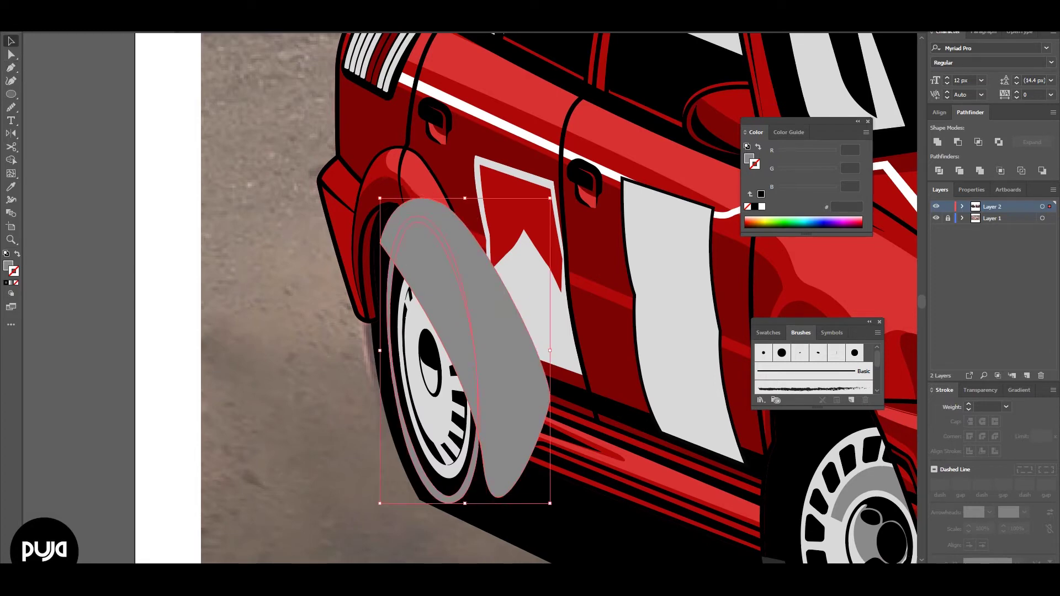
pyautogui.hotkey('ctrl', 'shift', '[')
pyautogui.hotkey('ctrl', '-')
pyautogui.hotkey('ctrl', '-')
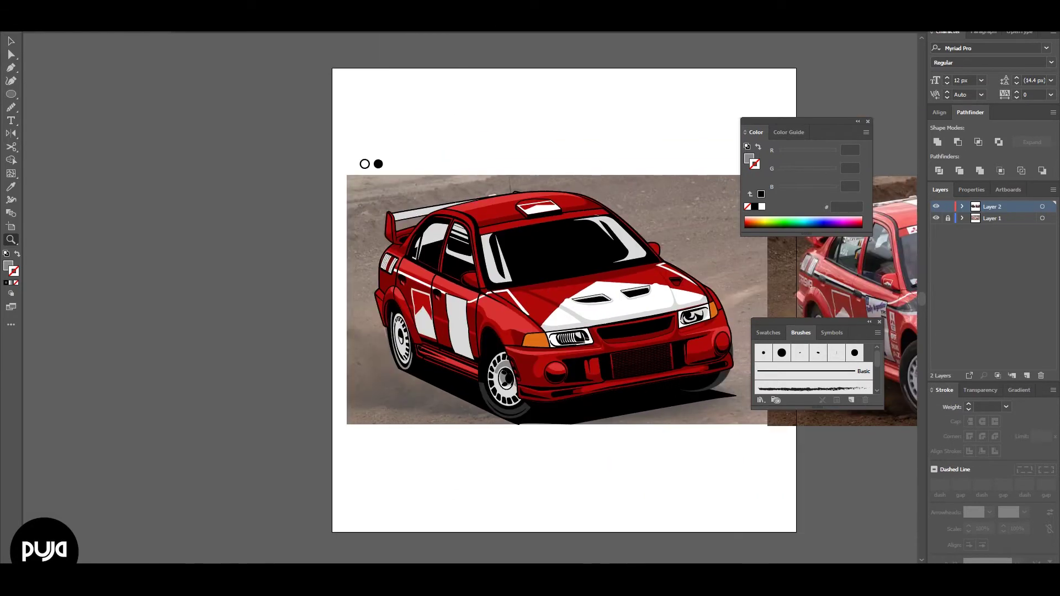
pyautogui.click(935, 218)
# Pull the shadow's bottom-left corner upward and its bottom point left and down.
pyautogui.press('a')
pyautogui.click(608, 409)
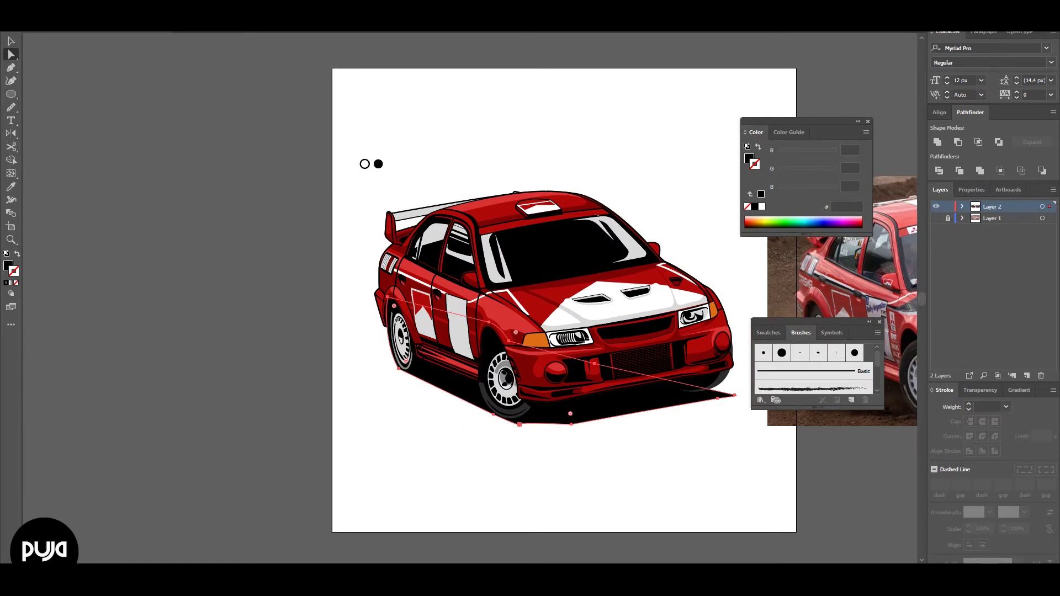
pyautogui.moveTo(519, 424); pyautogui.dragTo(496, 404)
pyautogui.moveTo(572, 424); pyautogui.dragTo(537, 429)
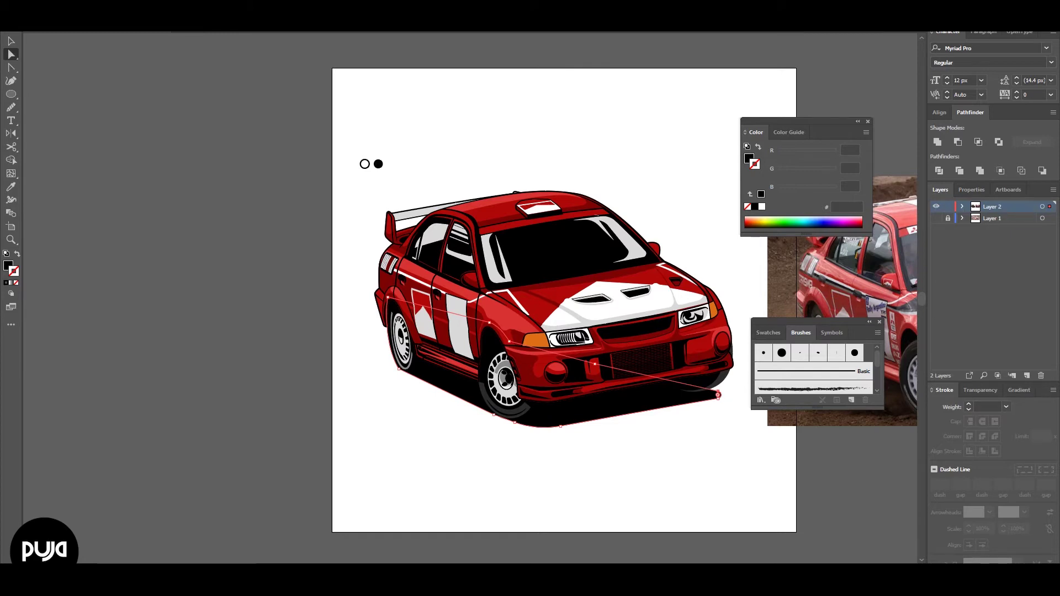
pyautogui.moveTo(735, 395); pyautogui.dragTo(667, 423)
pyautogui.press('z')
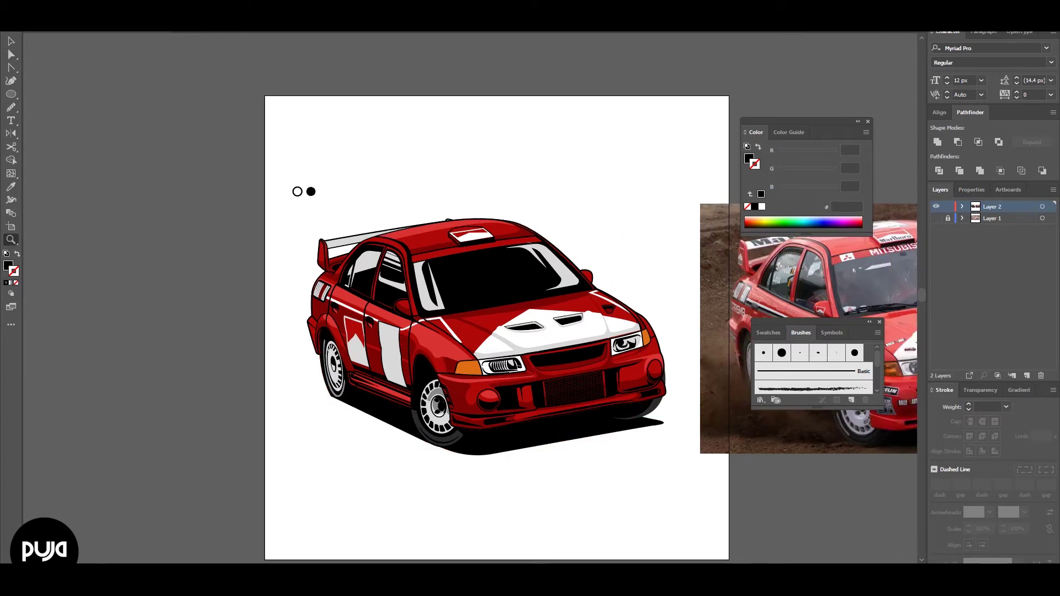
pyautogui.keyDown('alt'); pyautogui.click(681, 410); pyautogui.keyUp('alt')
pyautogui.click(491, 415)
# Pull the shadow's rear tip up toward the rear wheel and reshape its bottom edge under the front wheel.
pyautogui.press('a')
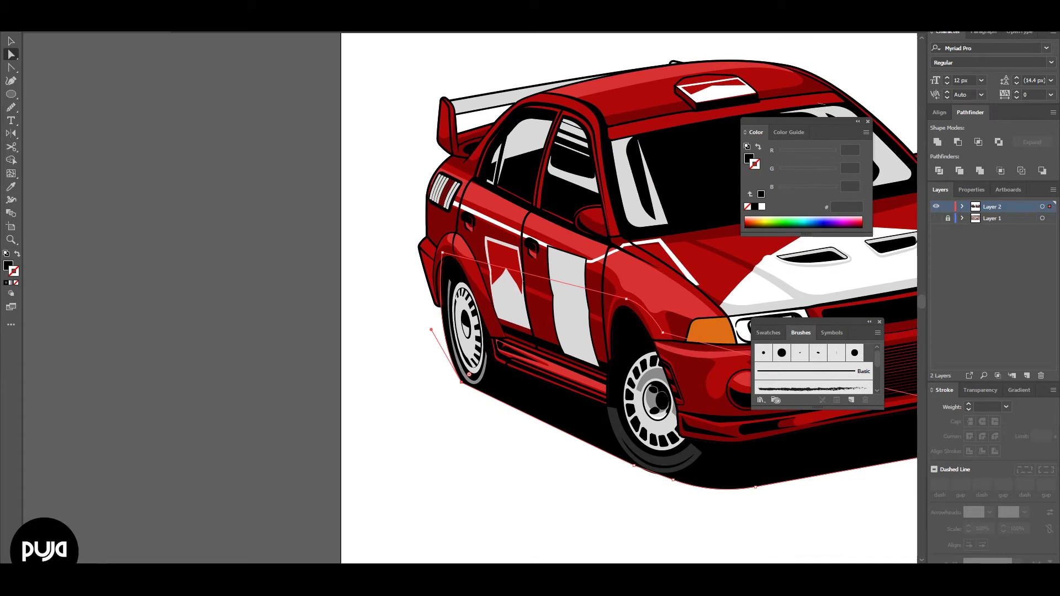
pyautogui.moveTo(461, 380); pyautogui.dragTo(429, 366)
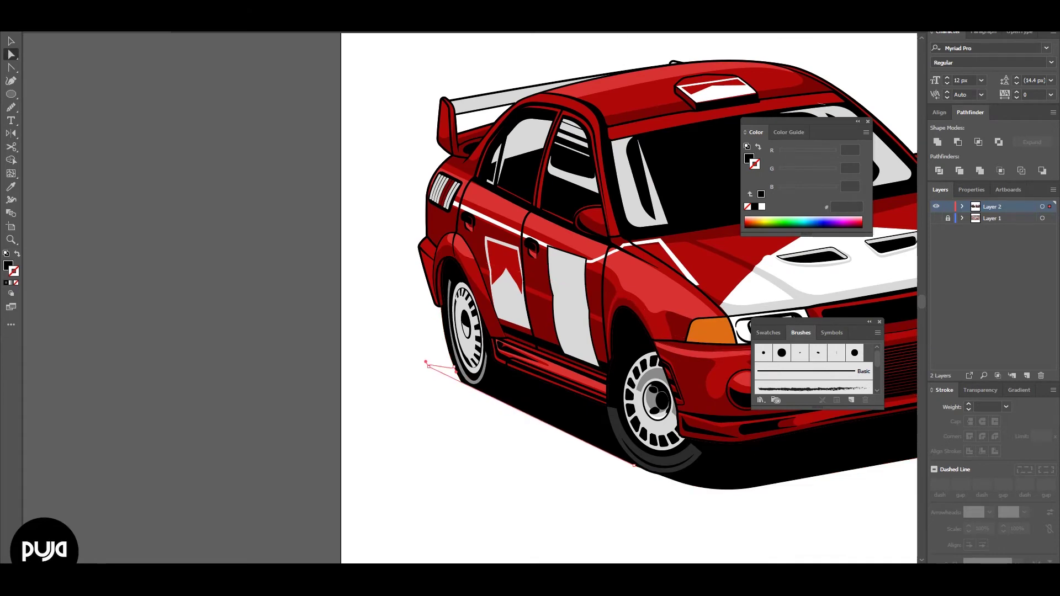
pyautogui.hotkey('ctrl', 'shift', 'a')
pyautogui.press('z')
pyautogui.keyDown('alt'); pyautogui.click(376, 282); pyautogui.keyUp('alt')
pyautogui.press('a')
pyautogui.click(485, 375)
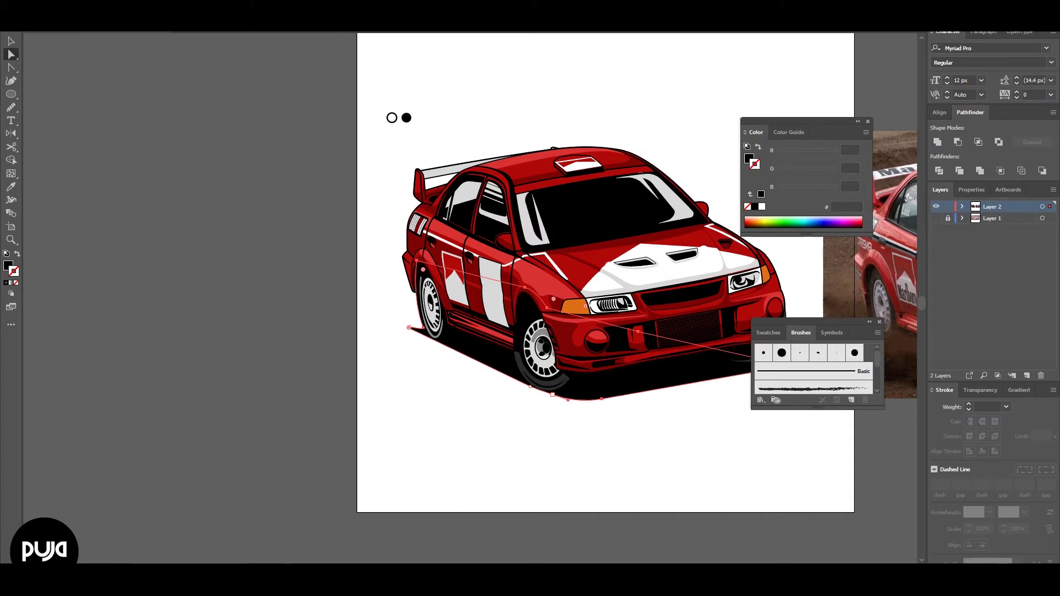
pyautogui.click(585, 402)
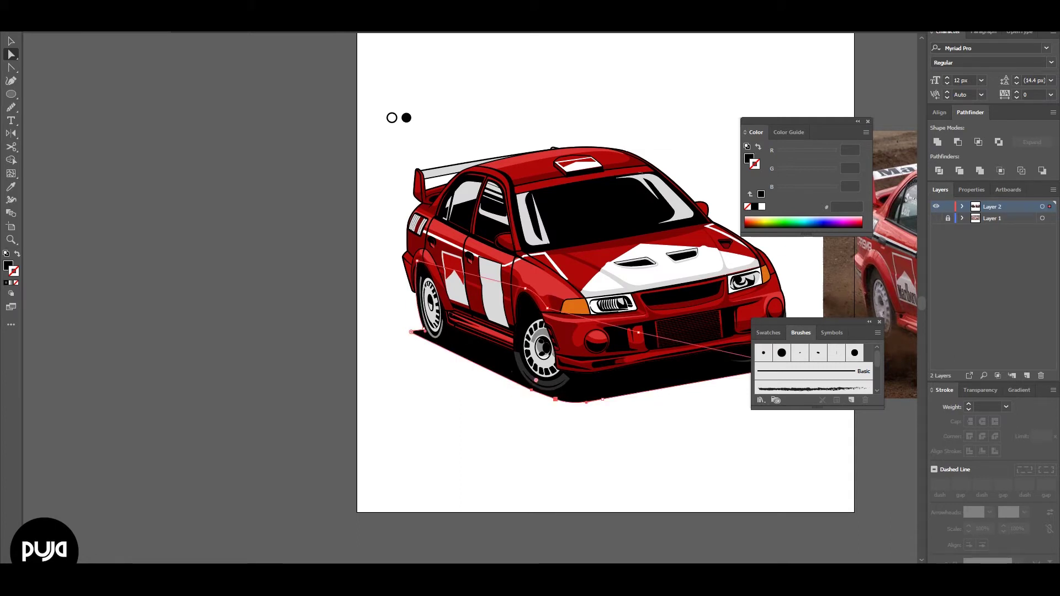
pyautogui.press('z')
pyautogui.hotkey('ctrl', '-')
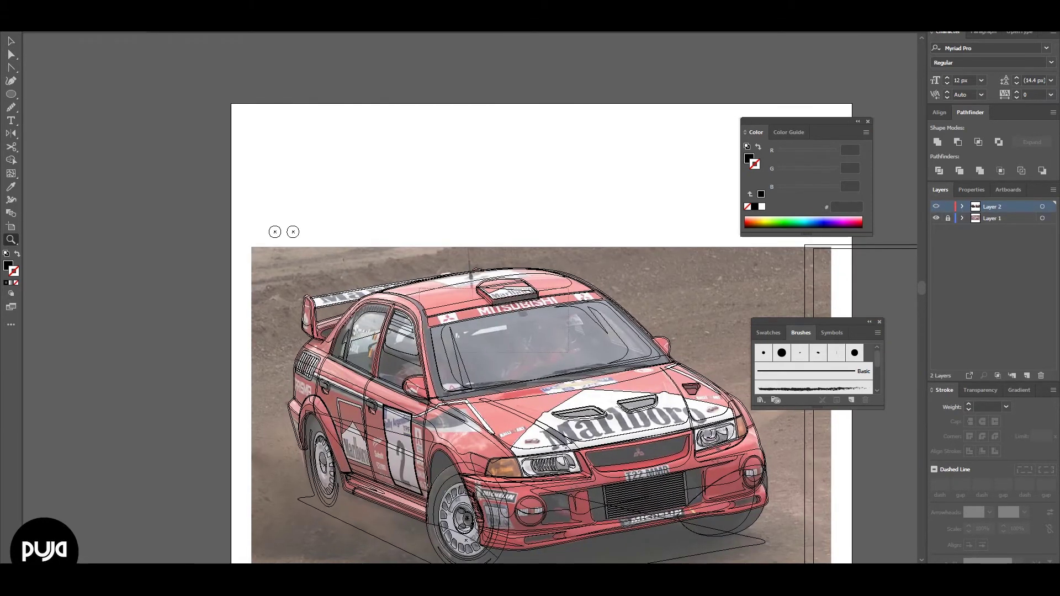
# Trace the first white Mitsubishi logo panel on the windshield banner and nudge its bottom corners.
pyautogui.moveTo(413, 270); pyautogui.dragTo(569, 364)
pyautogui.press('p')
pyautogui.click(156, 313)
pyautogui.click(257, 291)
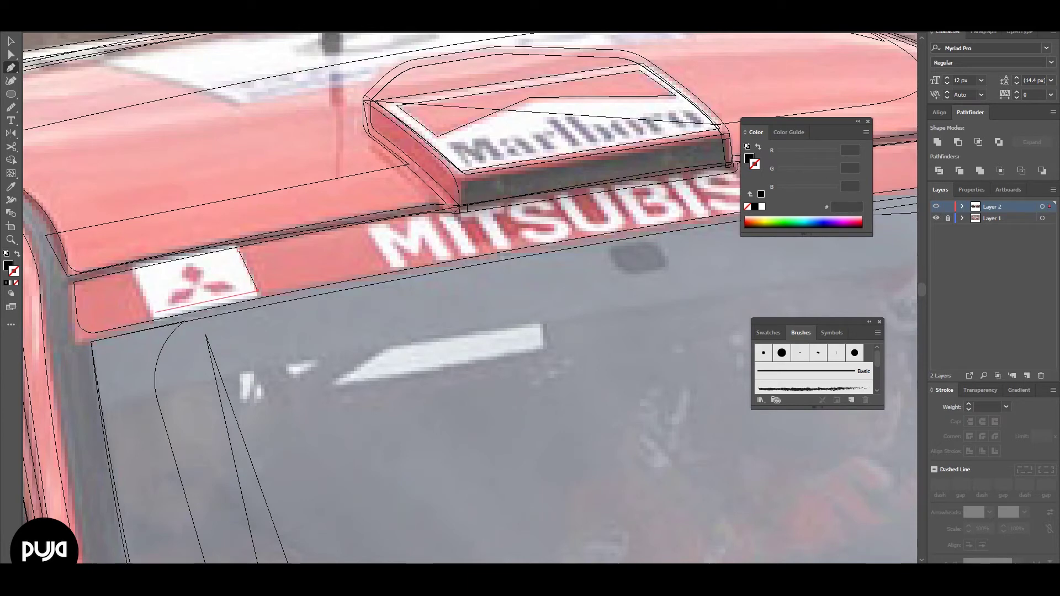
pyautogui.click(135, 269)
pyautogui.click(238, 247)
pyautogui.press('a')
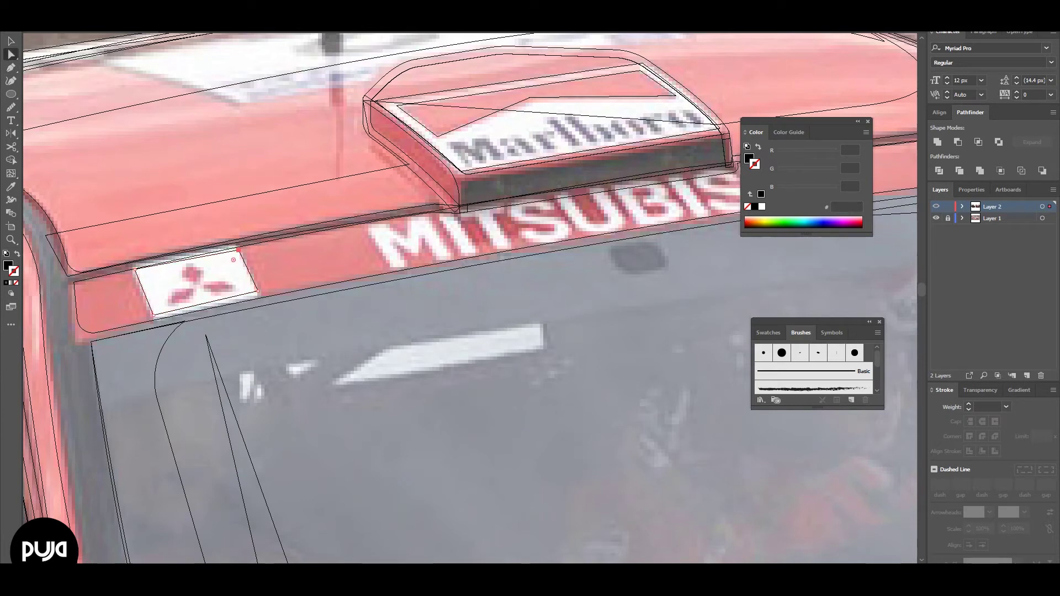
pyautogui.moveTo(258, 292); pyautogui.dragTo(256, 295)
pyautogui.moveTo(154, 316); pyautogui.dragTo(153, 319)
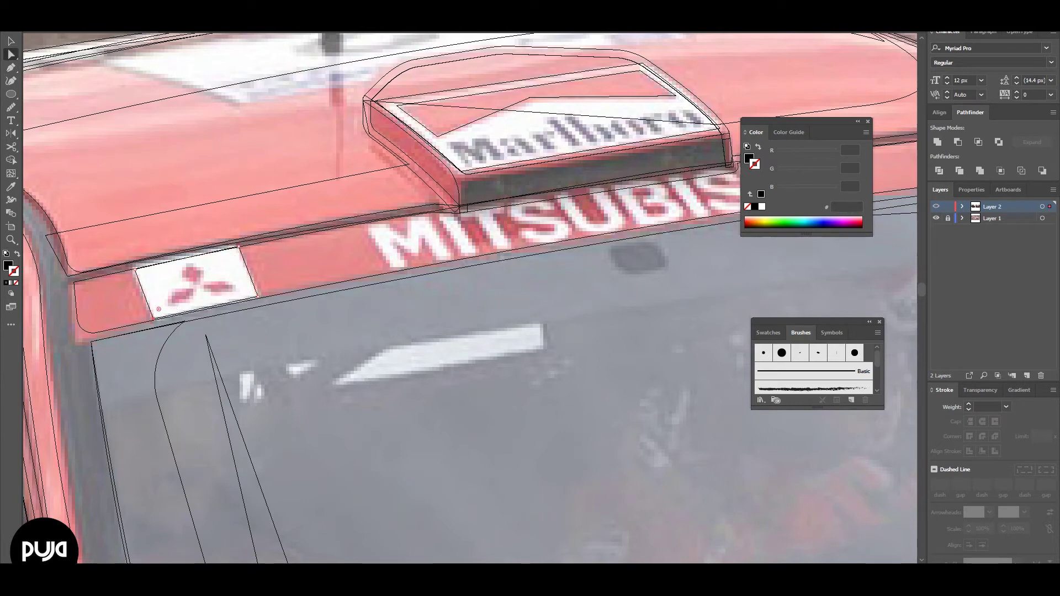
# Delete a stray path and trace the second white logo panel at the banner's right corner.
pyautogui.hotkey('ctrl', '-')
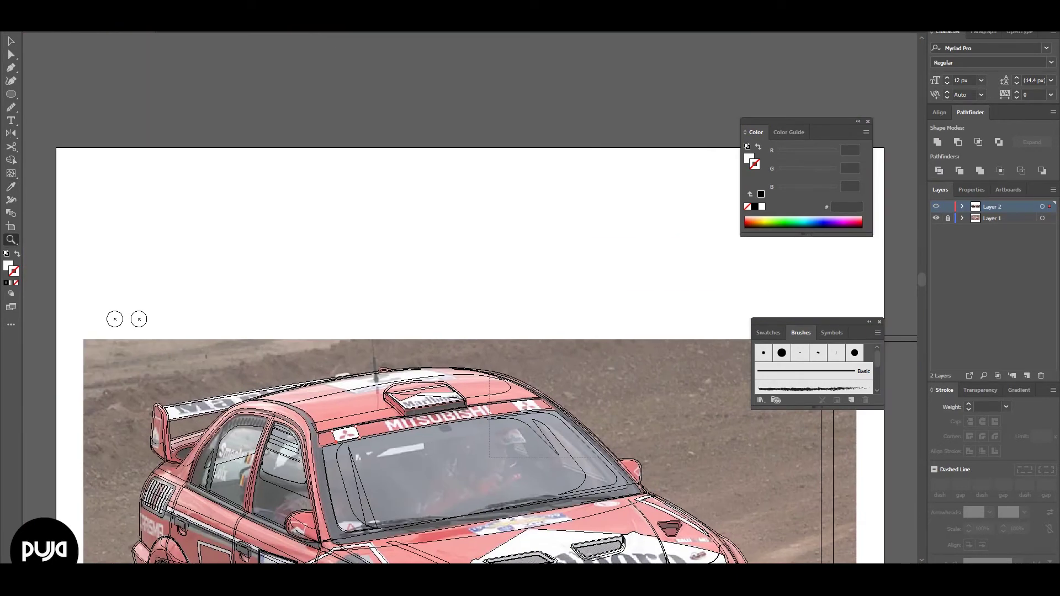
pyautogui.moveTo(481, 363); pyautogui.dragTo(638, 456)
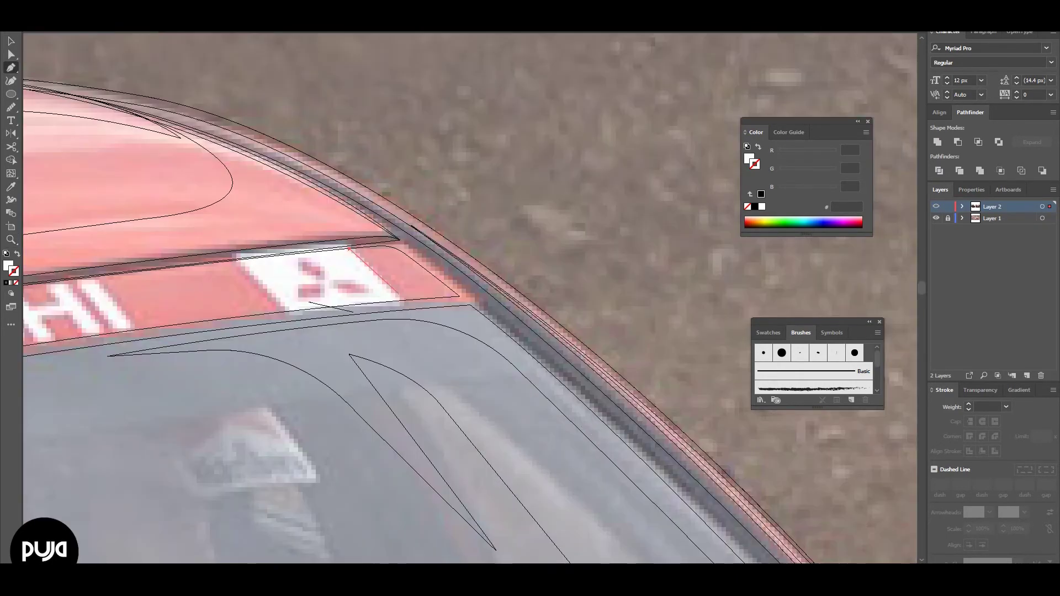
pyautogui.press('v')
pyautogui.press('Delete')
pyautogui.press('p')
pyautogui.click(398, 301)
pyautogui.click(284, 311)
pyautogui.click(237, 257)
pyautogui.click(351, 248)
# Return to the full-colour preview and zoom in to check the new roof panels.
pyautogui.press('z')
pyautogui.hotkey('ctrl', 'y')
pyautogui.hotkey('ctrl', '-')
pyautogui.hotkey('ctrl', '-')
pyautogui.click(322, 255)
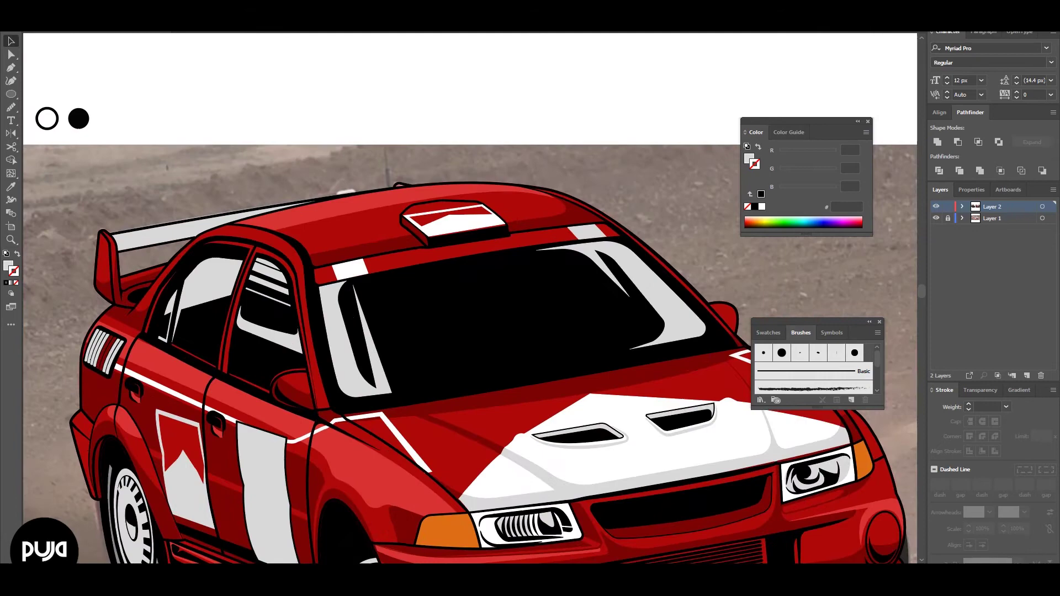
pyautogui.hotkey('ctrl', '-')
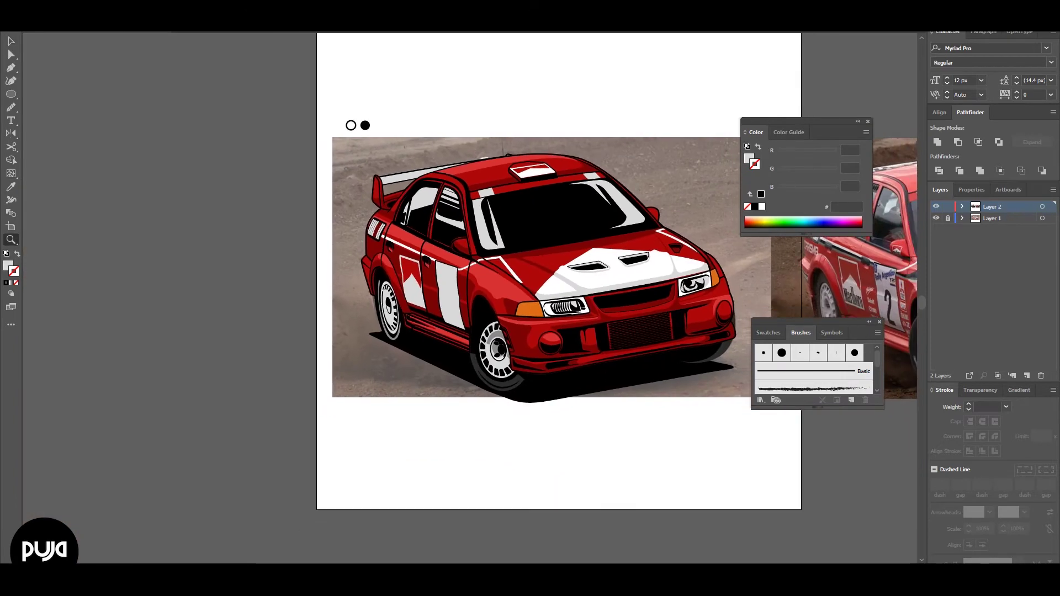
pyautogui.hotkey('ctrl', 'y')
pyautogui.hotkey('ctrl', 'y')
pyautogui.hotkey('ctrl', 'y')
pyautogui.hotkey('ctrl', 'y')
# Trace the right side mirror outline with the Pen tool at the windshield corner.
pyautogui.moveTo(654, 200); pyautogui.dragTo(690, 160)
pyautogui.hotkey('ctrl', '+')
pyautogui.press('p')
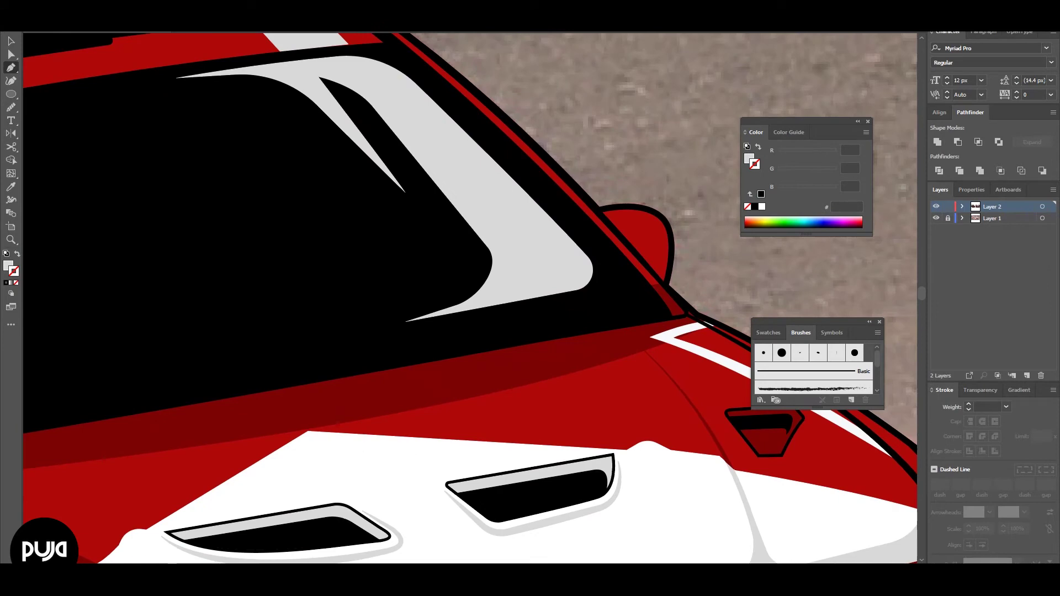
pyautogui.click(666, 221)
pyautogui.click(660, 249)
pyautogui.click(667, 282)
pyautogui.click(653, 287)
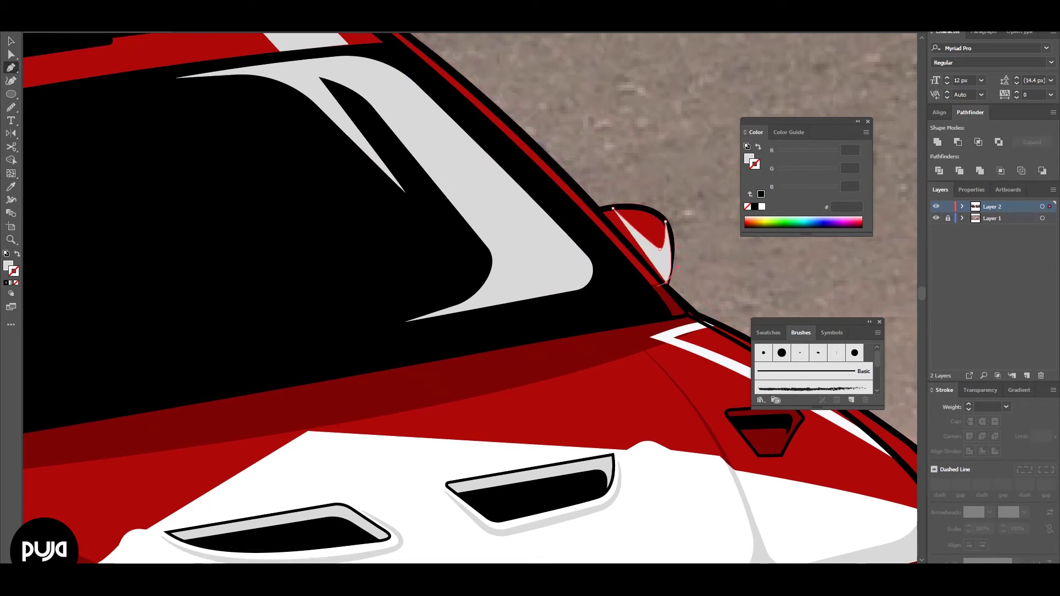
pyautogui.click(459, 92)
# Send the mirror shape backward behind the car body outline.
pyautogui.click(613, 209)
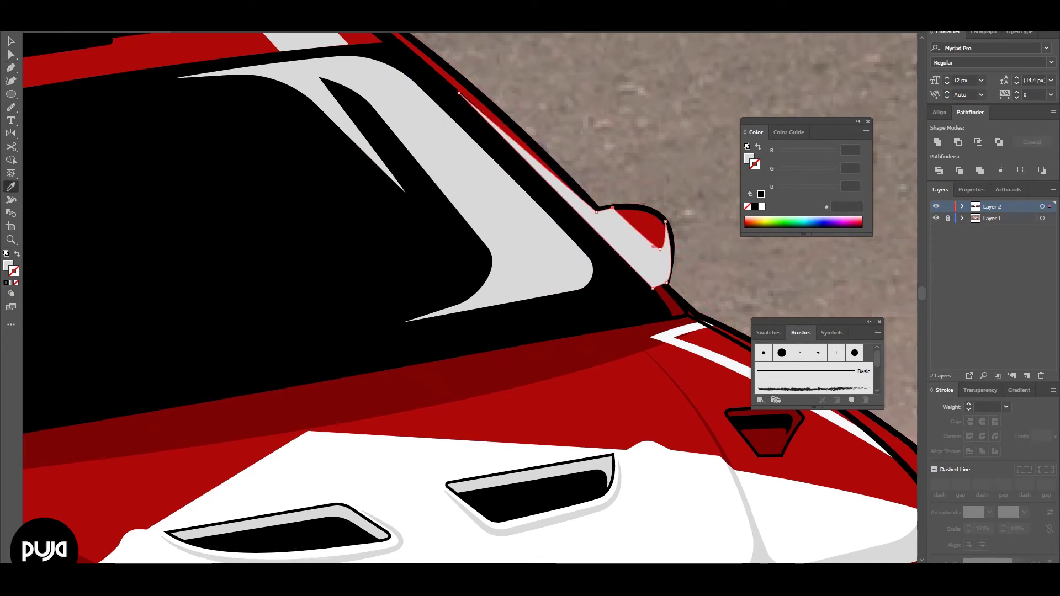
pyautogui.press('i')
pyautogui.click(659, 300)
pyautogui.press('v')
pyautogui.rightClick(640, 255)
pyautogui.click(801, 465)
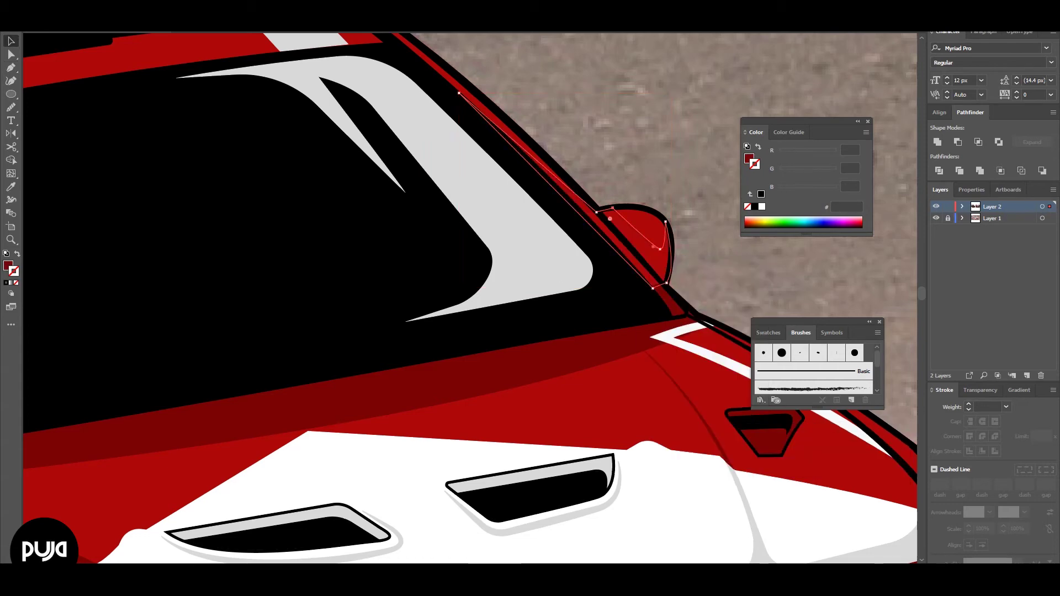
# Refine the mirror's top and edge anchors with Direct Selection.
pyautogui.press('a')
pyautogui.moveTo(459, 92); pyautogui.dragTo(470, 100)
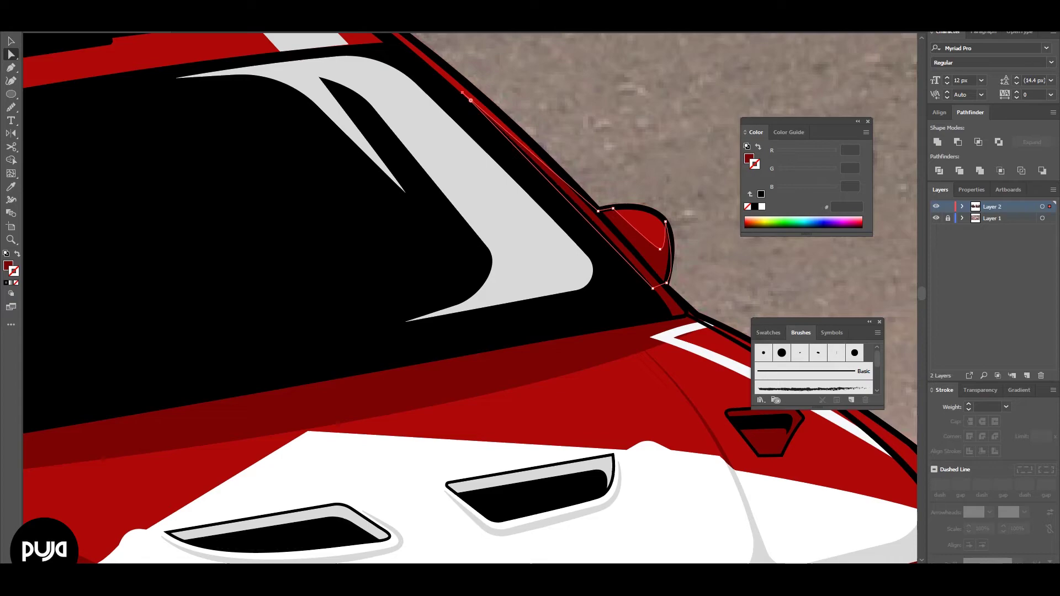
pyautogui.moveTo(601, 200); pyautogui.dragTo(604, 188)
pyautogui.press('z')
pyautogui.scroll(-5, 470, 298)
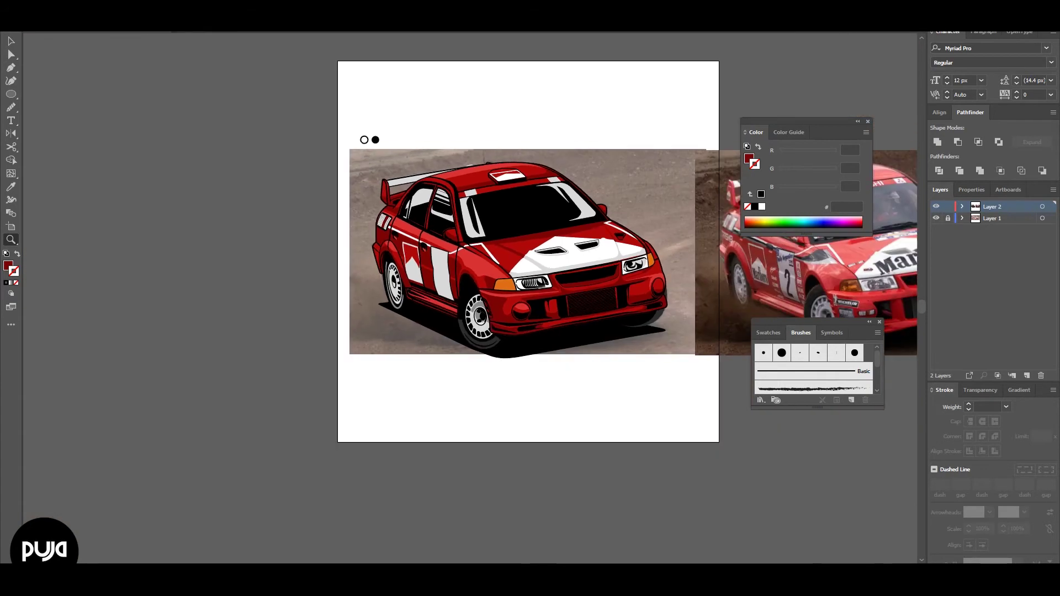
pyautogui.scroll(5, 446, 264)
# Fill the band crossing the white door stripe dark red using Shape Builder.
pyautogui.press('v')
pyautogui.click(359, 306)
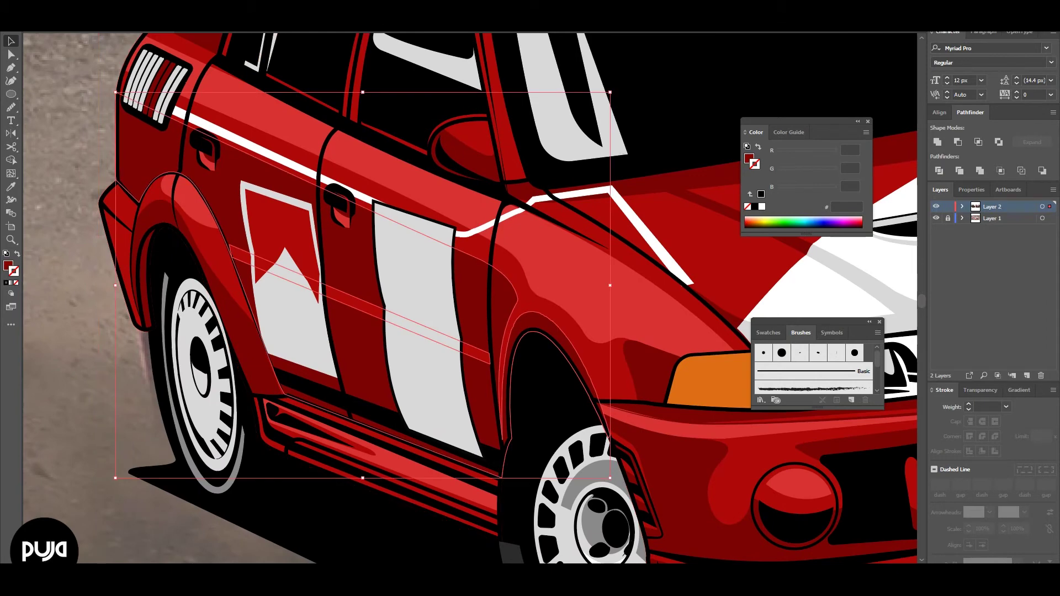
pyautogui.hotkey('shift', 'm')
pyautogui.click(422, 329)
pyautogui.click(422, 329)
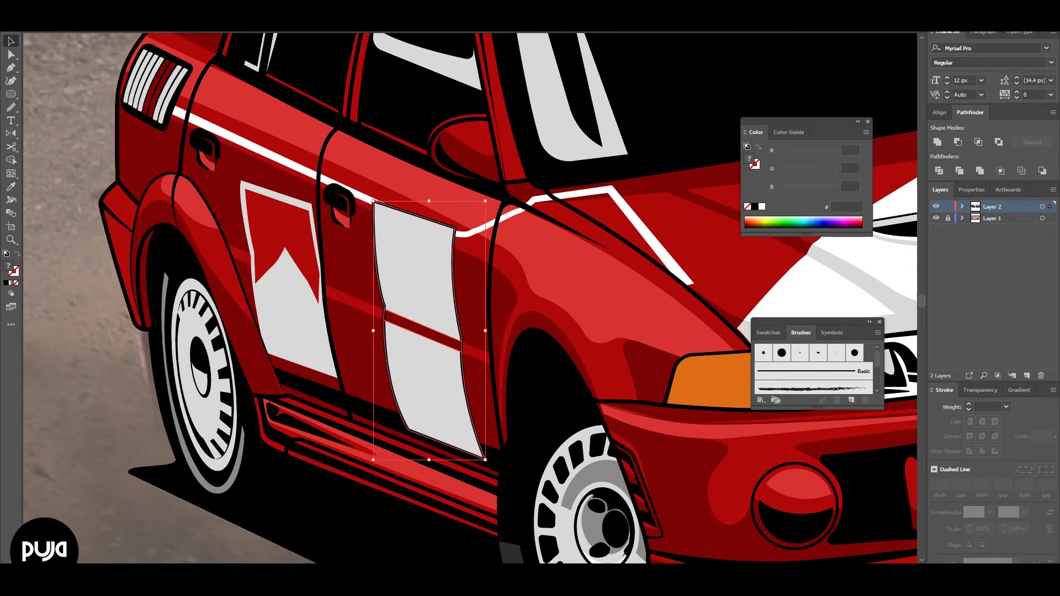
pyautogui.doubleClick(422, 329)
# Exit the isolated group and zoom out to show the car beside its photo.
pyautogui.press('i')
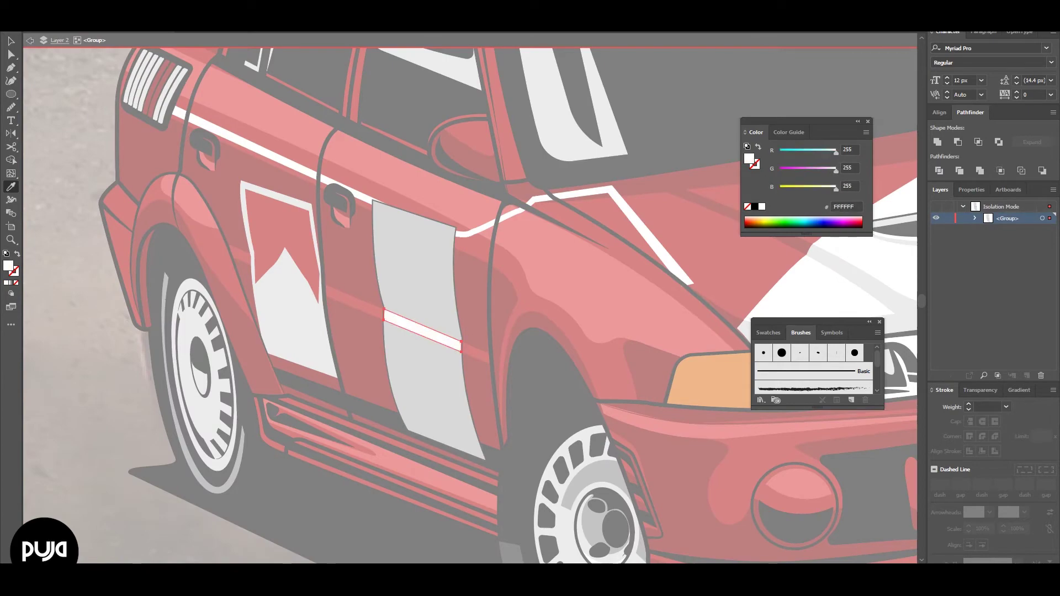
pyautogui.press('v')
pyautogui.press('Escape')
pyautogui.hotkey('ctrl', '0')
pyautogui.hotkey('ctrl', '-')
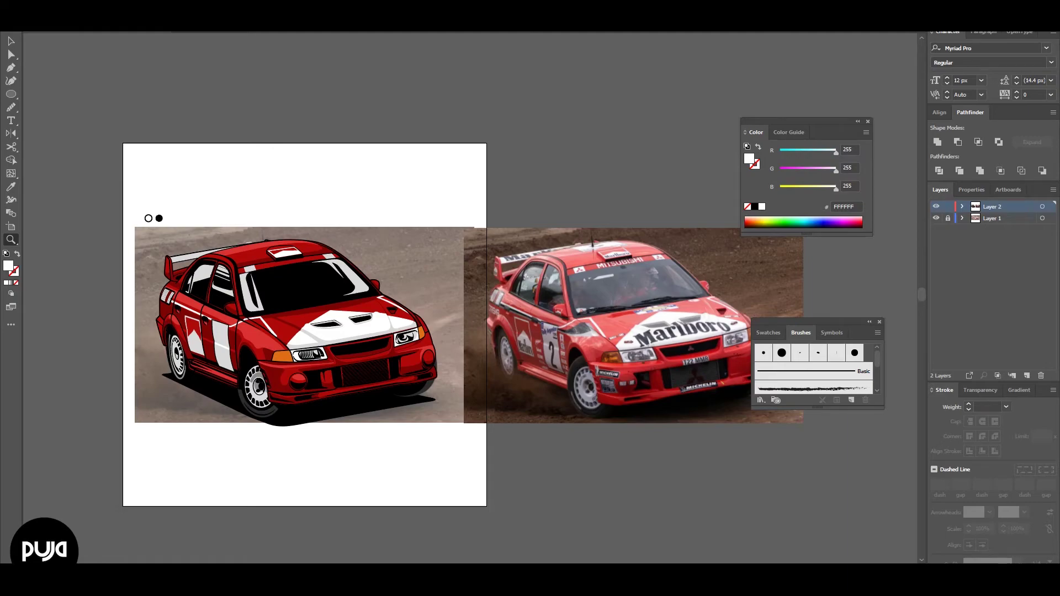
pyautogui.scroll(-2, 601, 278)
# Zoom in on the orange headlight and draw a small circle on it.
pyautogui.scroll(2, 529, 320)
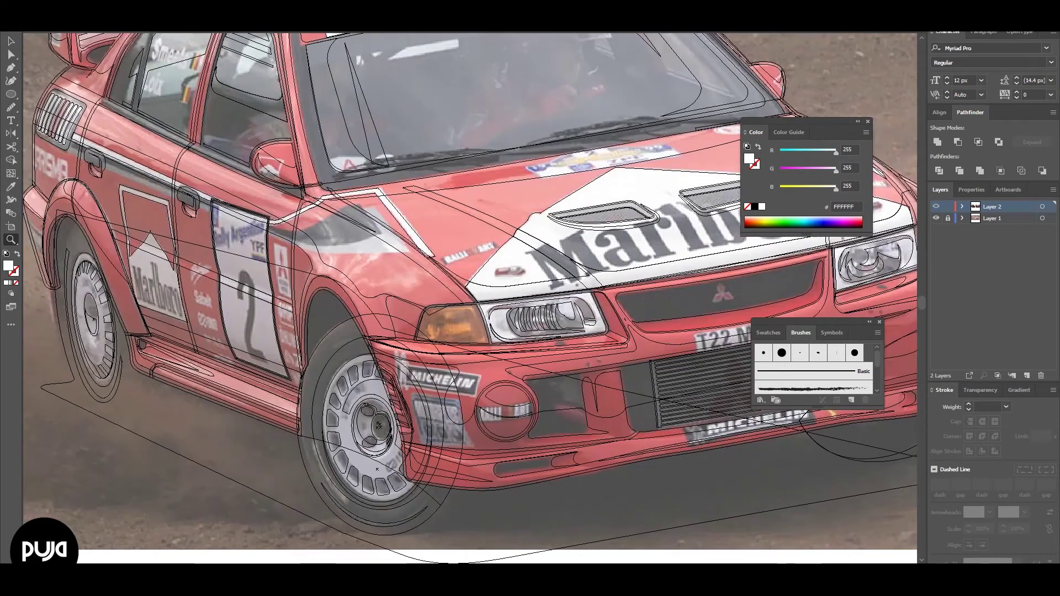
pyautogui.click(456, 311)
pyautogui.press('l')
pyautogui.moveTo(423, 321); pyautogui.dragTo(445, 343)
pyautogui.press('p')
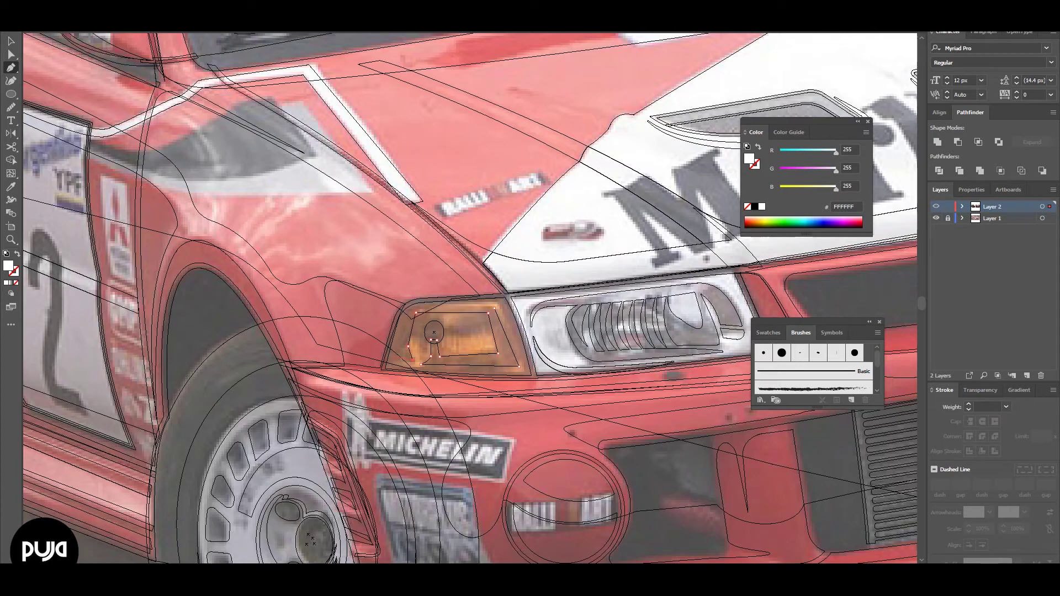
# Reshape the headlight path's corners by moving its anchors.
pyautogui.press('a')
pyautogui.press('Up')
pyautogui.moveTo(415, 312); pyautogui.dragTo(411, 327)
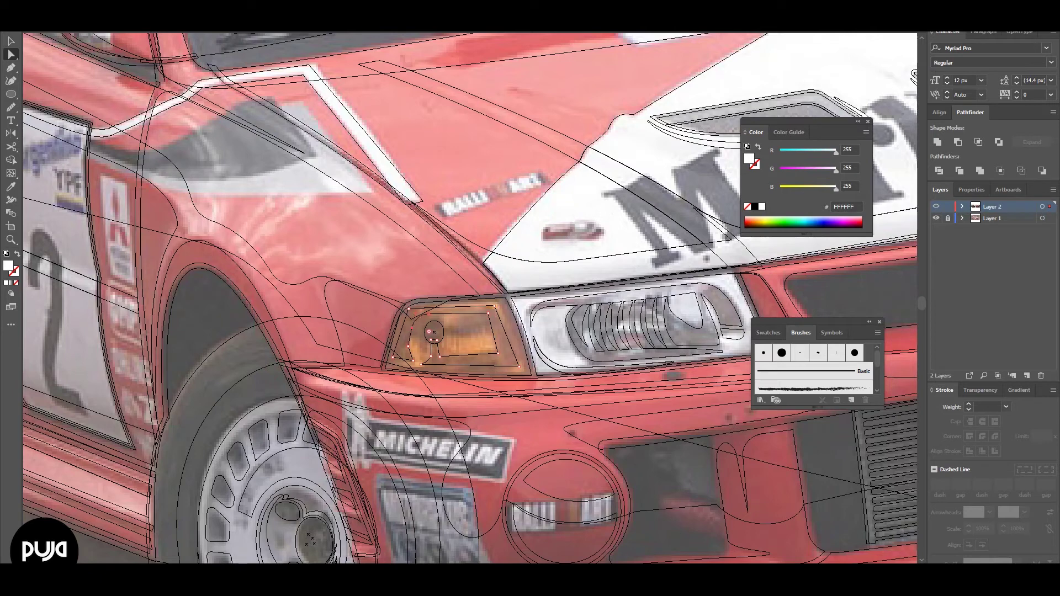
pyautogui.moveTo(414, 317); pyautogui.dragTo(403, 326)
pyautogui.moveTo(440, 357); pyautogui.dragTo(457, 355)
pyautogui.moveTo(519, 366); pyautogui.dragTo(504, 364)
pyautogui.moveTo(488, 313); pyautogui.dragTo(473, 306)
# Fill the headlight's inner shape with the darker orange A54C11.
pyautogui.press('p')
pyautogui.press('v')
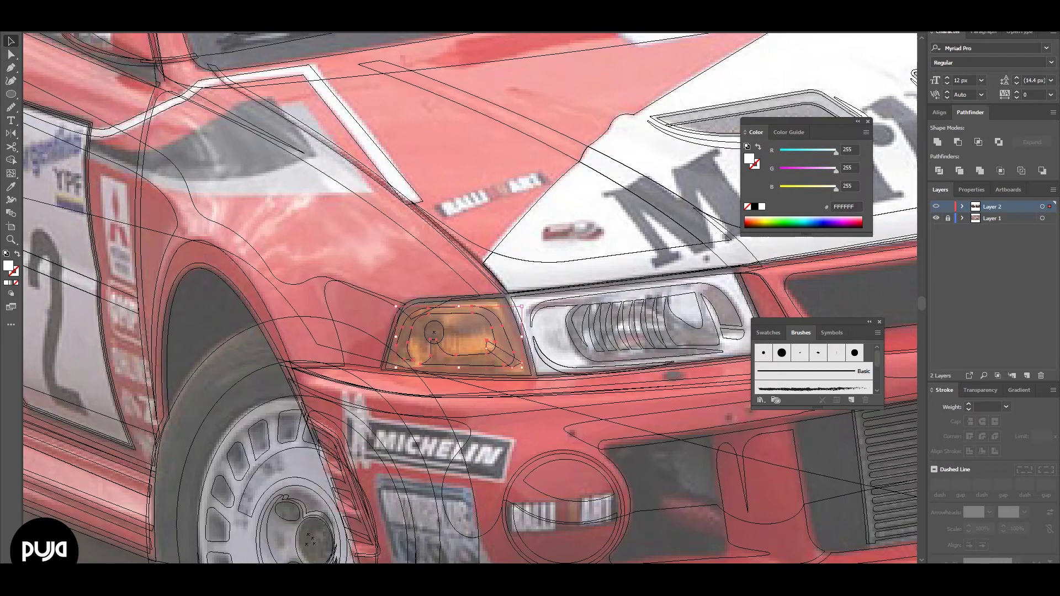
pyautogui.hotkey('ctrl', 'y')
pyautogui.press('i')
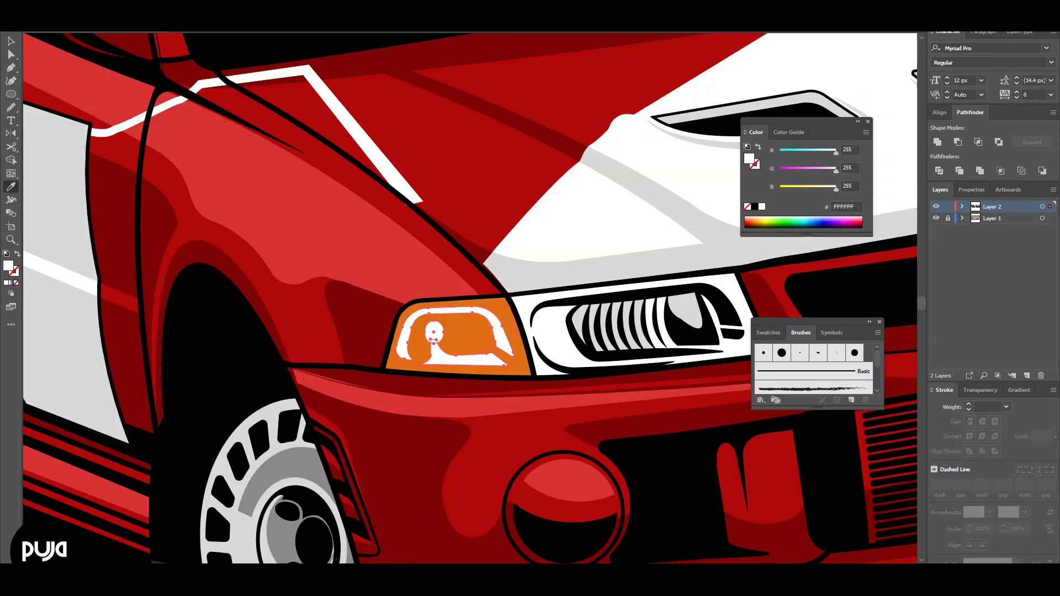
pyautogui.click(419, 353)
pyautogui.doubleClick(8, 266)
pyautogui.click(732, 375)
pyautogui.press('Return')
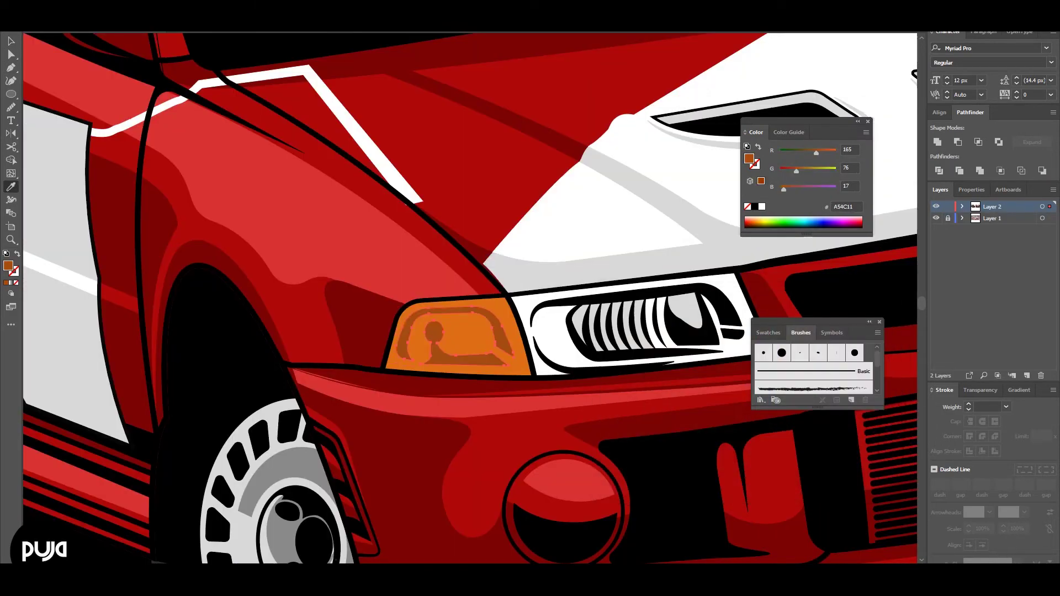
# Draw a thin vertical bar and duplicate it into five evenly spaced headlight bars.
pyautogui.hotkey('ctrl', '0')
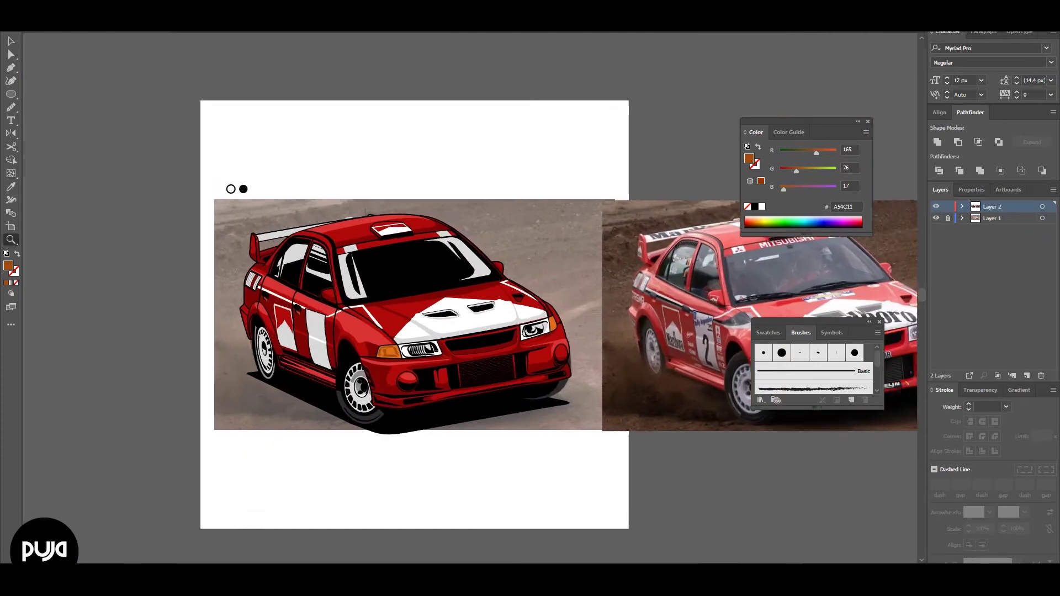
pyautogui.moveTo(389, 348); pyautogui.dragTo(497, 348)
pyautogui.press('p')
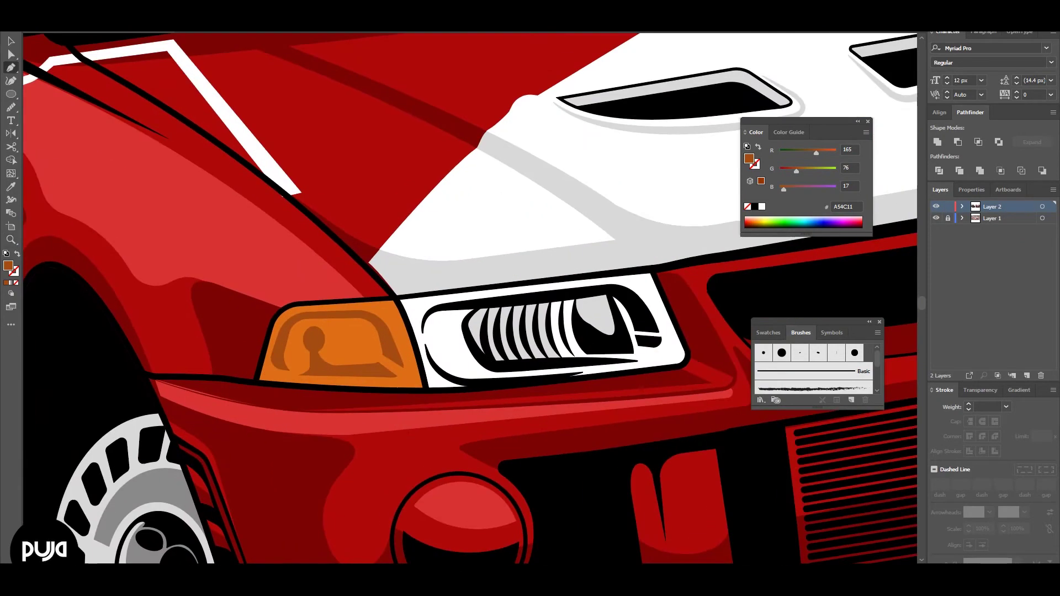
pyautogui.press('a')
pyautogui.press('v')
pyautogui.scroll(2, 337, 325)
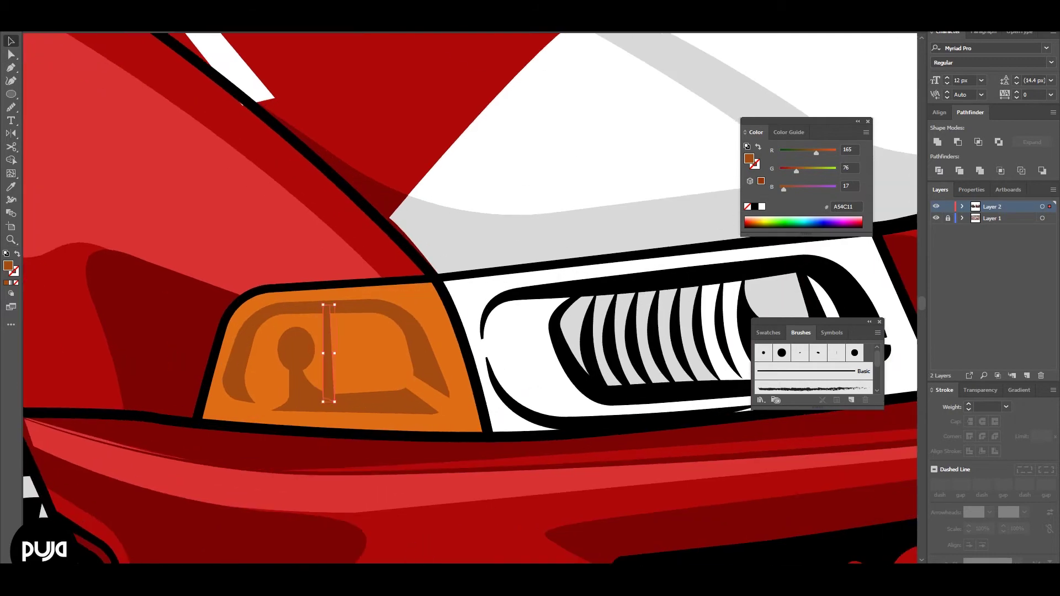
pyautogui.hotkey('ctrl', 'd')
pyautogui.hotkey('ctrl', 'd')
pyautogui.hotkey('ctrl', 'd')
pyautogui.hotkey('ctrl', 'd')
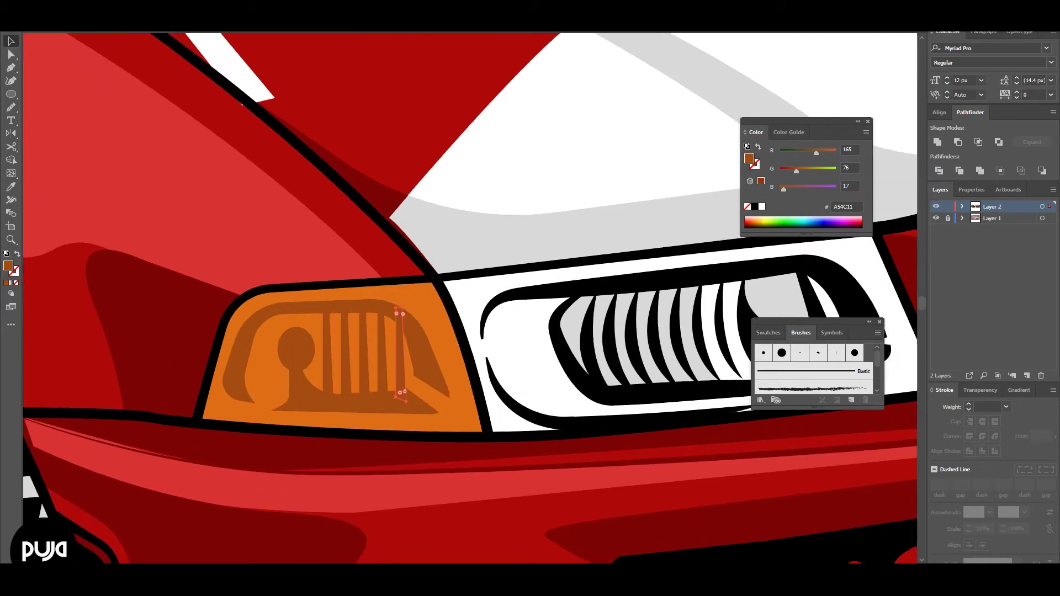
pyautogui.moveTo(409, 406); pyautogui.dragTo(320, 303)
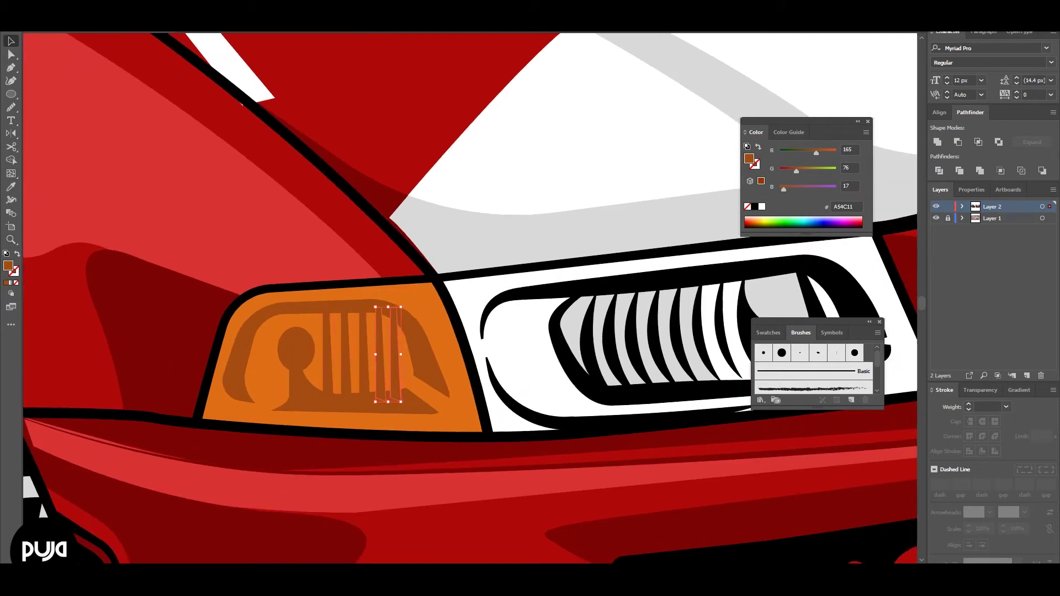
pyautogui.hotkey('ctrl', '-')
pyautogui.hotkey('ctrl', '-')
pyautogui.hotkey('ctrl', '-')
# In Outline view, pen-trace the fender stripe panel from the door to its far-left end.
pyautogui.press('z')
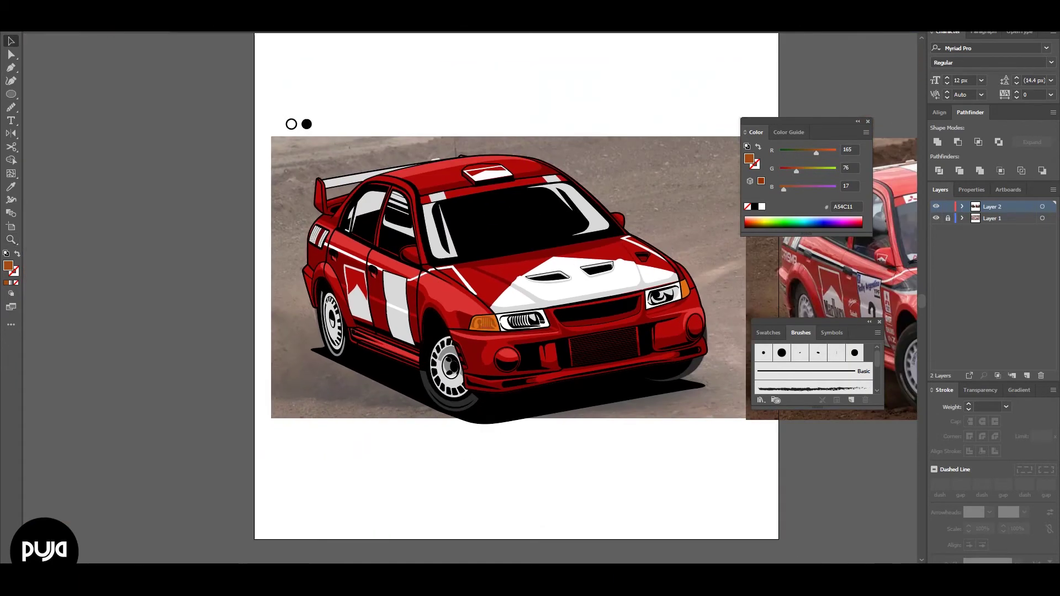
pyautogui.hotkey('ctrl', '-')
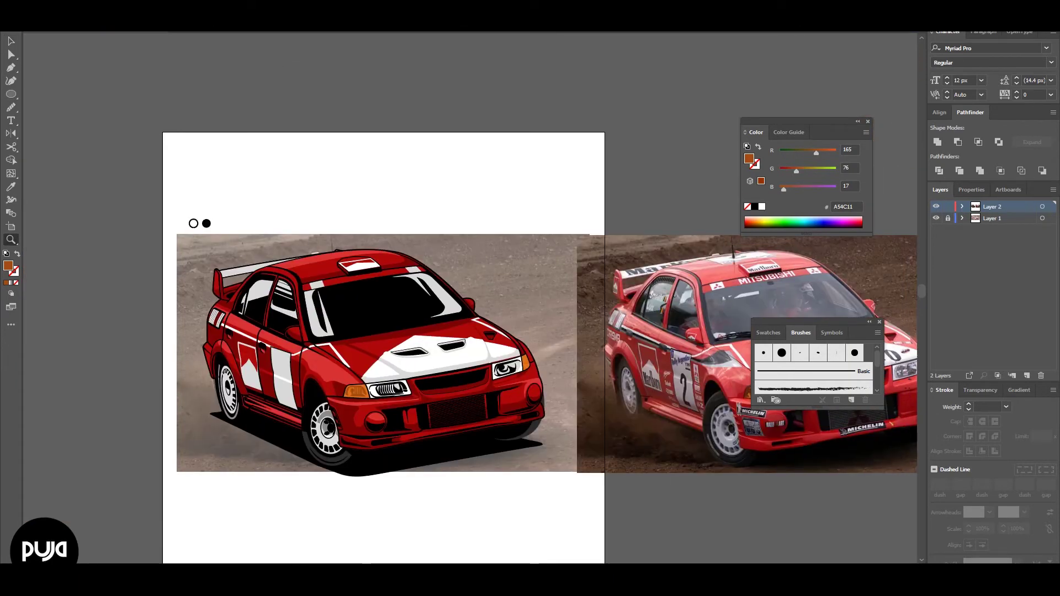
pyautogui.hotkey('ctrl', 'y')
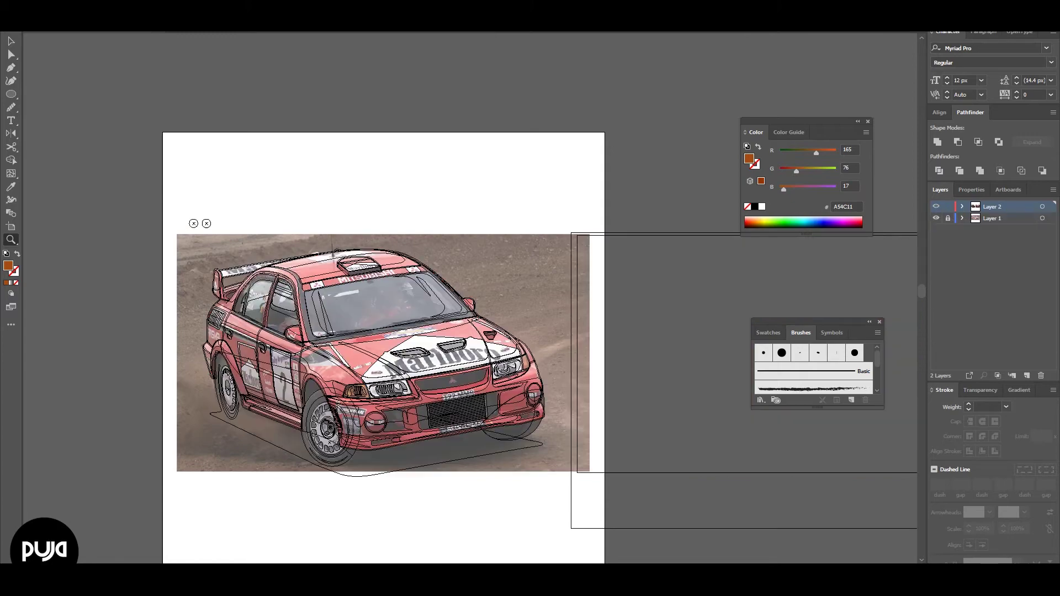
pyautogui.hotkey('ctrl', '+')
pyautogui.hotkey('ctrl', '+')
pyautogui.press('p')
pyautogui.hscroll(5, 470, 299)
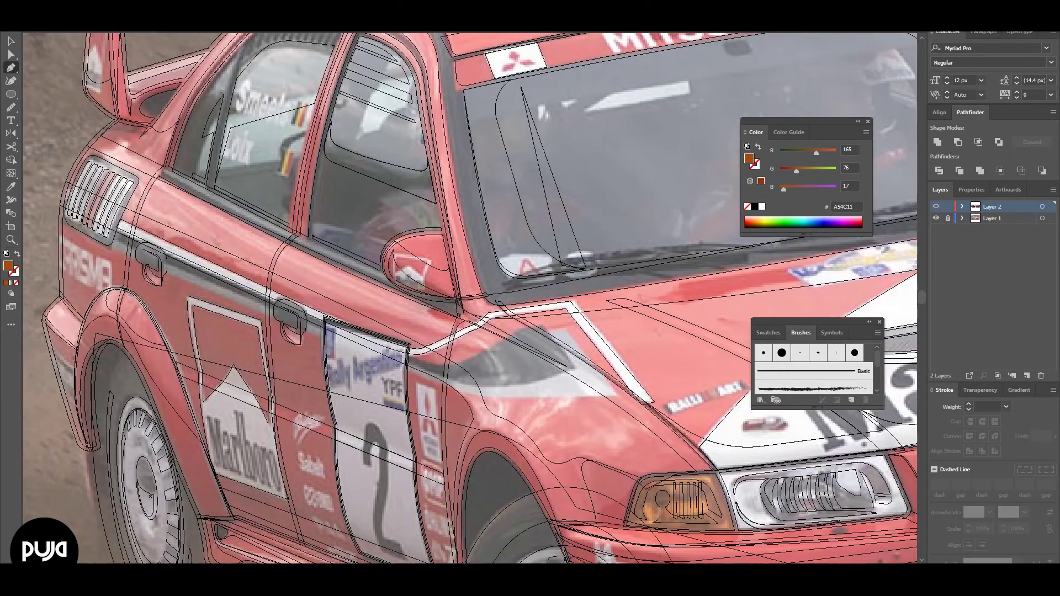
pyautogui.click(617, 393)
pyautogui.moveTo(409, 371); pyautogui.dragTo(493, 407)
pyautogui.click(106, 243)
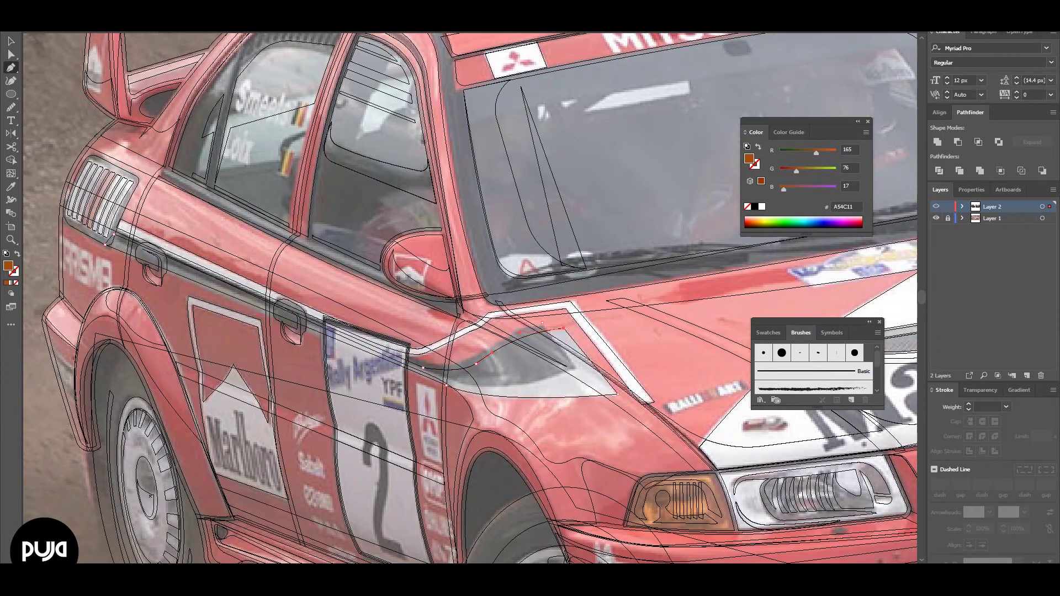
pyautogui.click(577, 369)
pyautogui.click(468, 359)
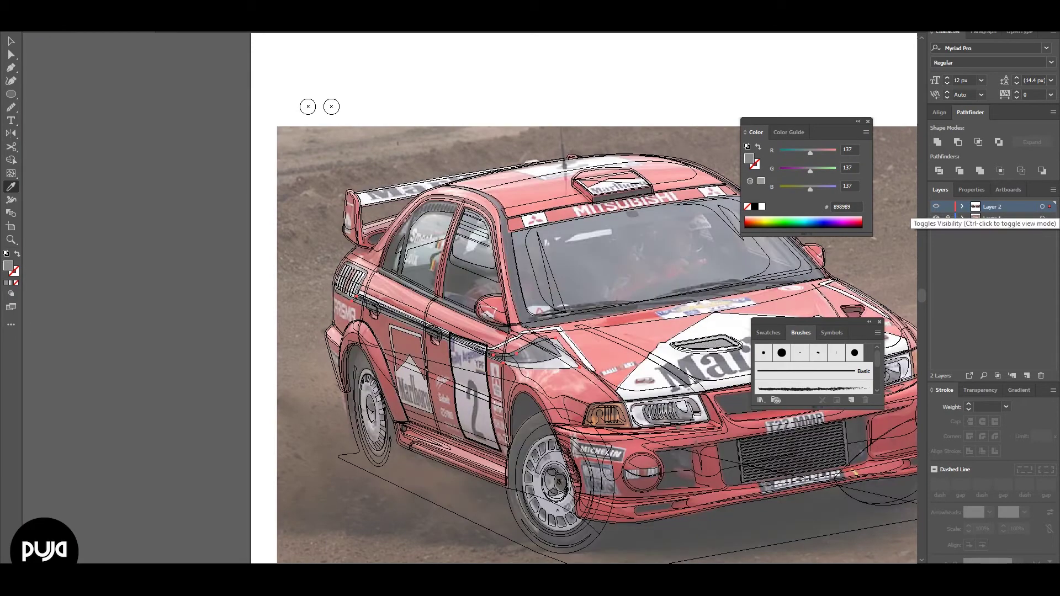
# Draw a leaf-shaped path over the rear wheel face.
pyautogui.press('p')
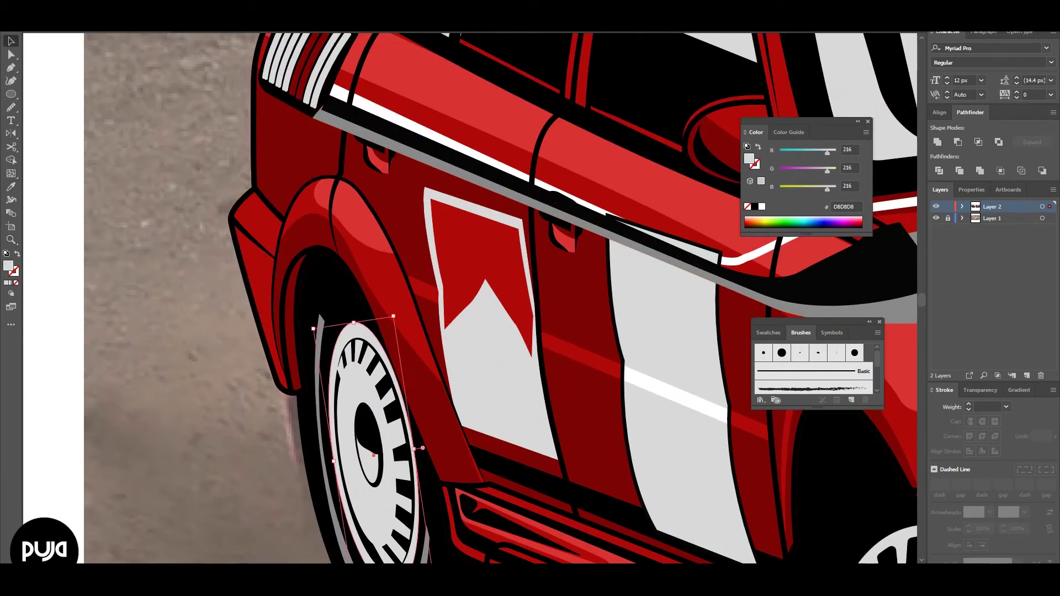
pyautogui.scroll(-3, 497, 298)
pyautogui.scroll(-2, 497, 298)
pyautogui.scroll(-3, 500, 298)
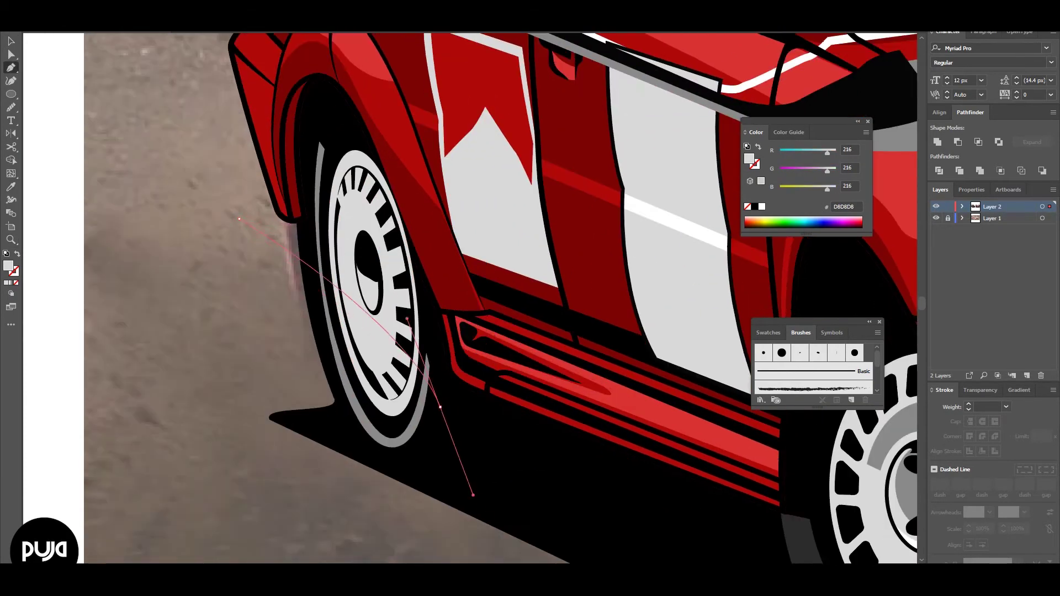
pyautogui.scroll(-2, 500, 299)
pyautogui.click(239, 159)
pyautogui.moveTo(448, 412); pyautogui.dragTo(450, 552)
pyautogui.click(239, 159)
# Intersect the leaf with the wheel ellipse, fill it #898989, and place it above the white wheel face.
pyautogui.press('v')
pyautogui.keyDown('shift'); pyautogui.click(398, 138); pyautogui.keyUp('shift')
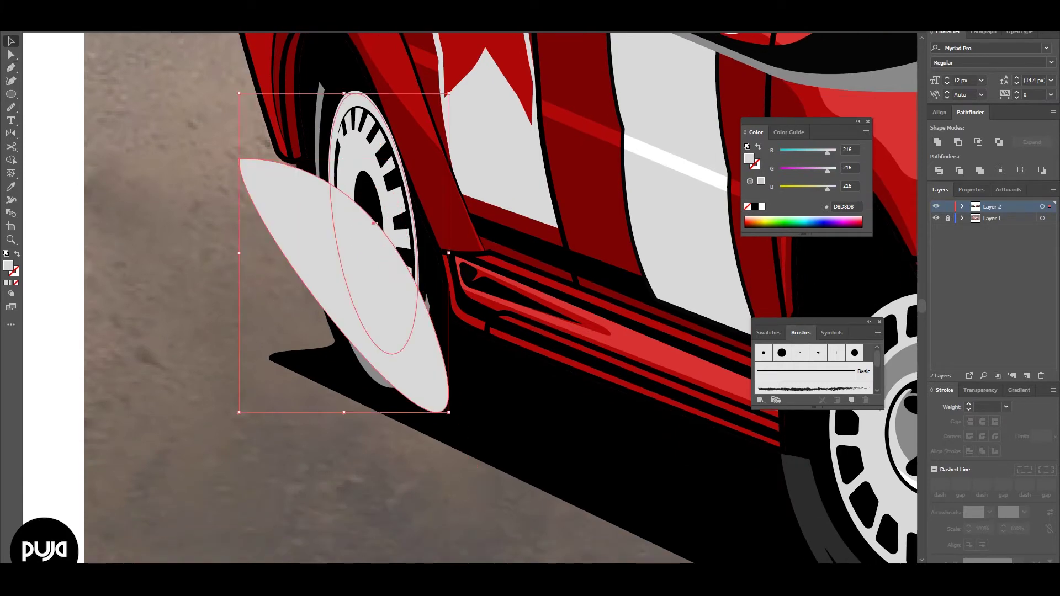
pyautogui.click(978, 142)
pyautogui.moveTo(827, 189); pyautogui.dragTo(810, 188)
pyautogui.hotkey('ctrl', '[')
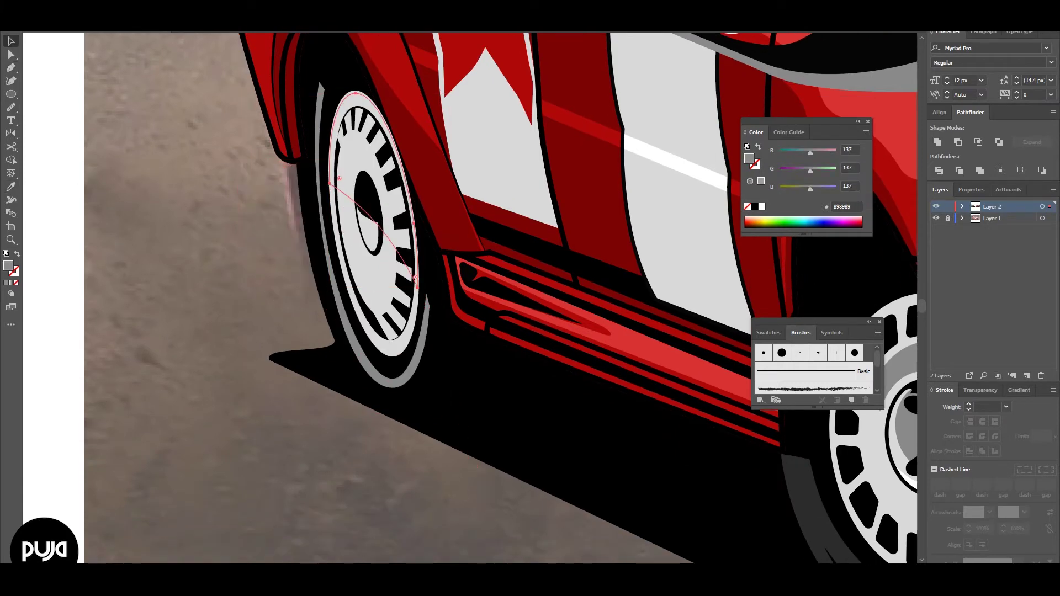
pyautogui.hotkey('ctrl', ']')
# Refine the shape of the grey wheel shading.
pyautogui.press('a')
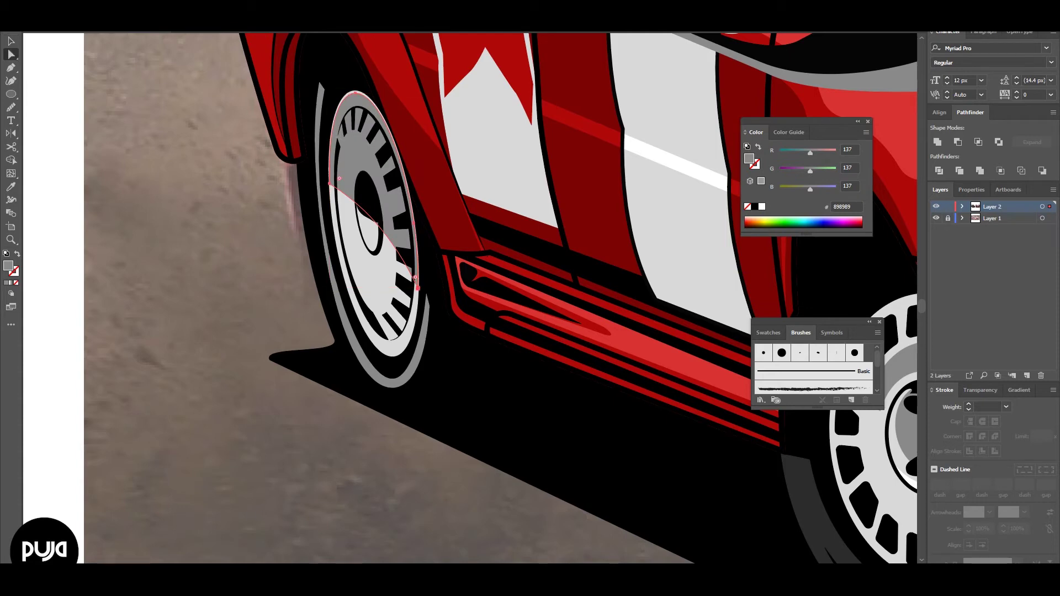
pyautogui.hotkey('ctrl', '0')
pyautogui.scroll(5, 387, 249)
pyautogui.press('v')
pyautogui.click(419, 166)
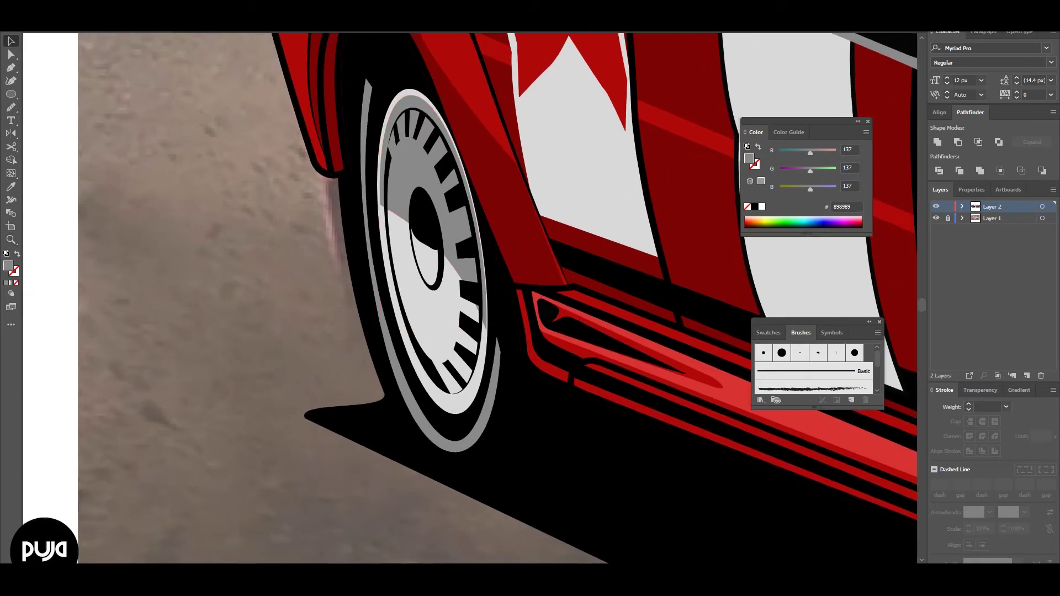
pyautogui.press('p')
pyautogui.press('v')
pyautogui.hotkey('shift', 'm')
pyautogui.press('v')
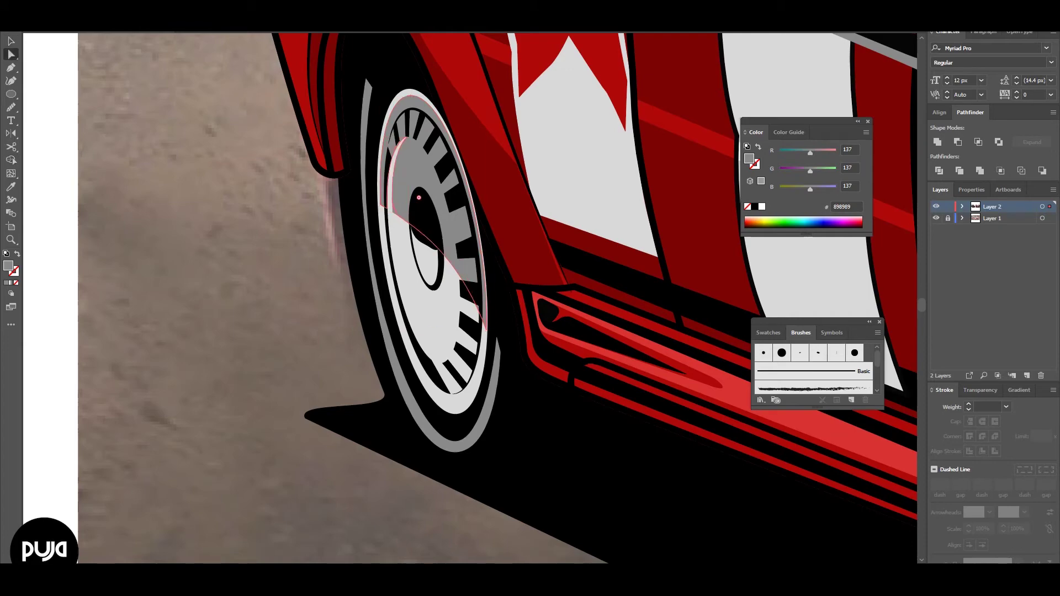
# Send the black fender swoosh behind the red body.
pyautogui.press('z')
pyautogui.hotkey('ctrl', '-')
pyautogui.hotkey('ctrl', '-')
pyautogui.hotkey('ctrl', '-')
pyautogui.hotkey('ctrl', '+')
pyautogui.hotkey('ctrl', '+')
pyautogui.hotkey('ctrl', '+')
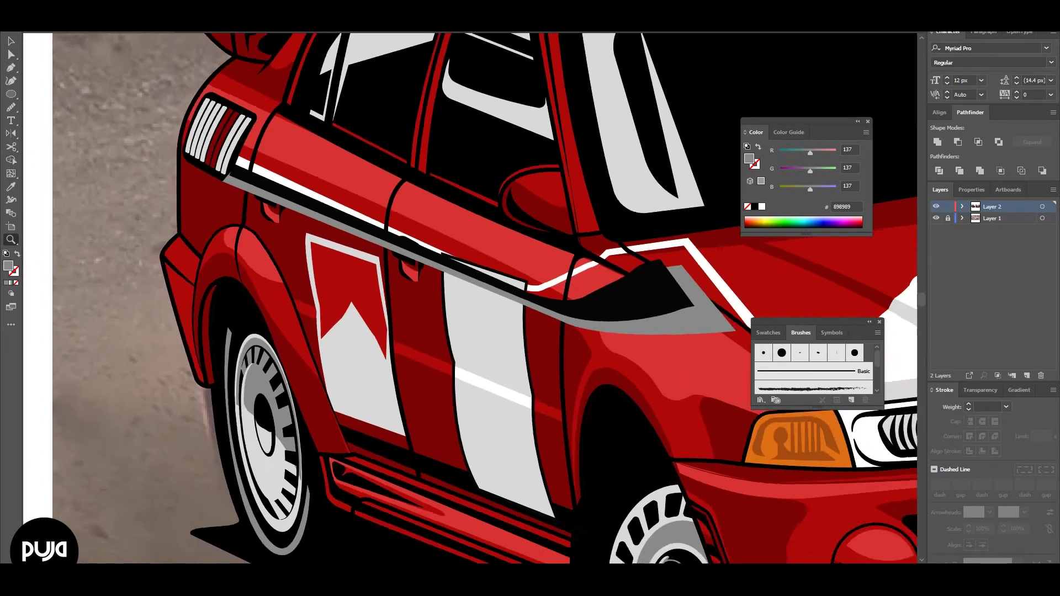
pyautogui.hotkey('ctrl', '-')
pyautogui.hotkey('ctrl', '-')
pyautogui.hotkey('ctrl', '-')
pyautogui.hotkey('ctrl', '+')
pyautogui.hotkey('ctrl', '+')
pyautogui.press('v')
pyautogui.click(276, 370)
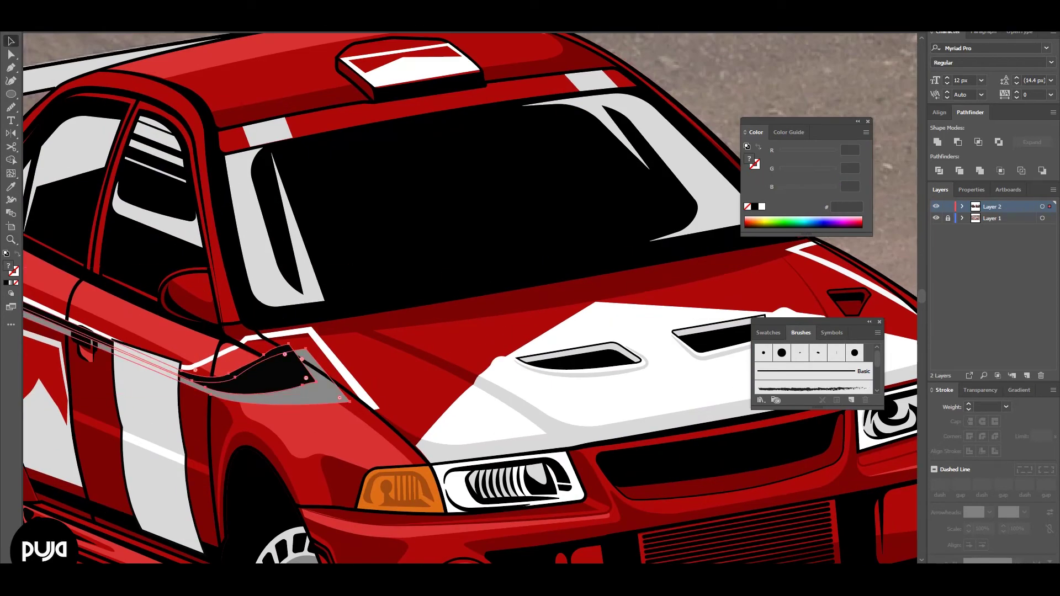
pyautogui.hotkey('ctrl', 'shift', '[')
pyautogui.press('z')
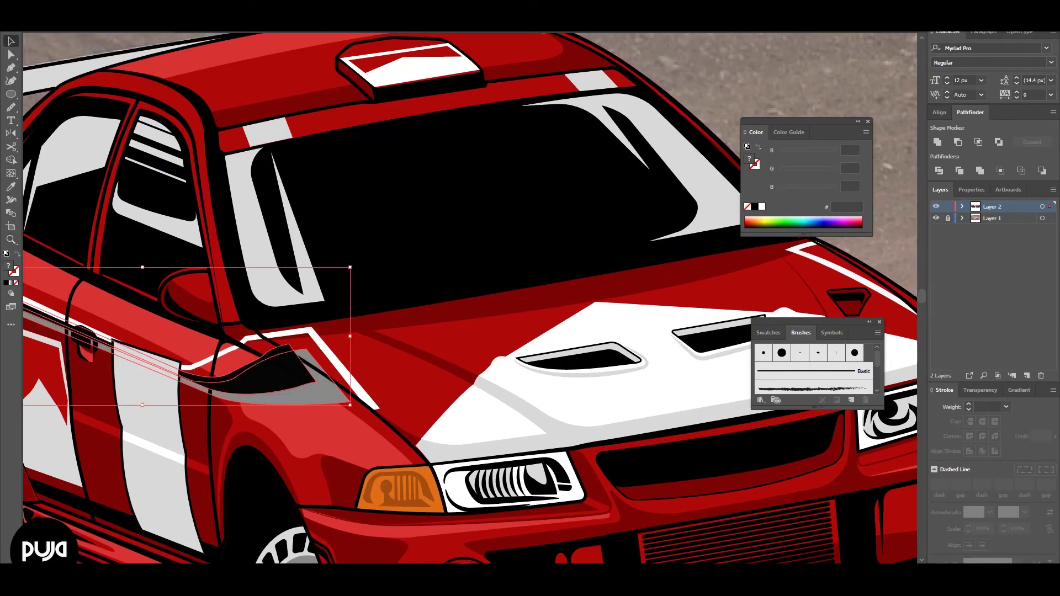
pyautogui.hotkey('ctrl', '-')
pyautogui.hotkey('ctrl', '-')
pyautogui.hotkey('ctrl', '-')
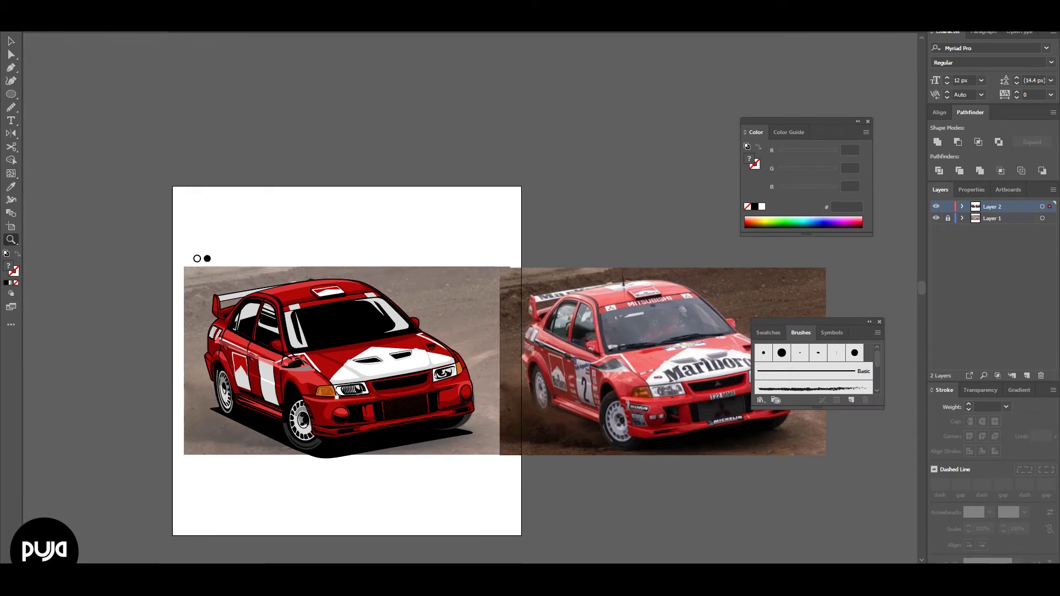
# Draw a black shape along the window frame up to the roof pillar.
pyautogui.moveTo(271, 289); pyautogui.dragTo(343, 290)
pyautogui.click(37, 451)
pyautogui.moveTo(146, 324); pyautogui.dragTo(178, 309)
pyautogui.moveTo(265, 328); pyautogui.dragTo(321, 347)
pyautogui.scroll(-2, 329, 382)
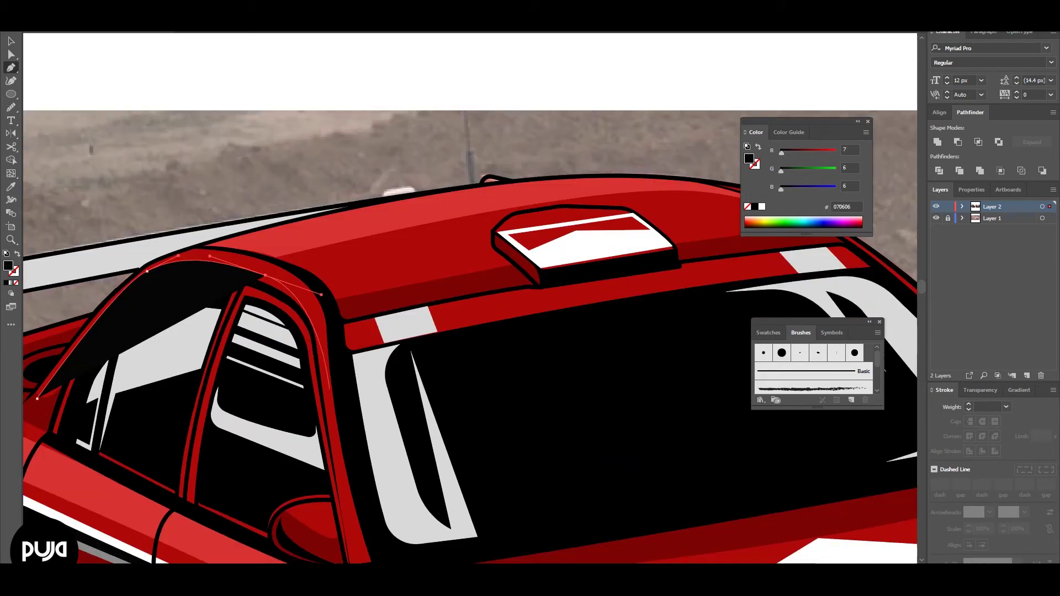
pyautogui.scroll(-2, 330, 382)
pyautogui.moveTo(364, 497); pyautogui.dragTo(377, 535)
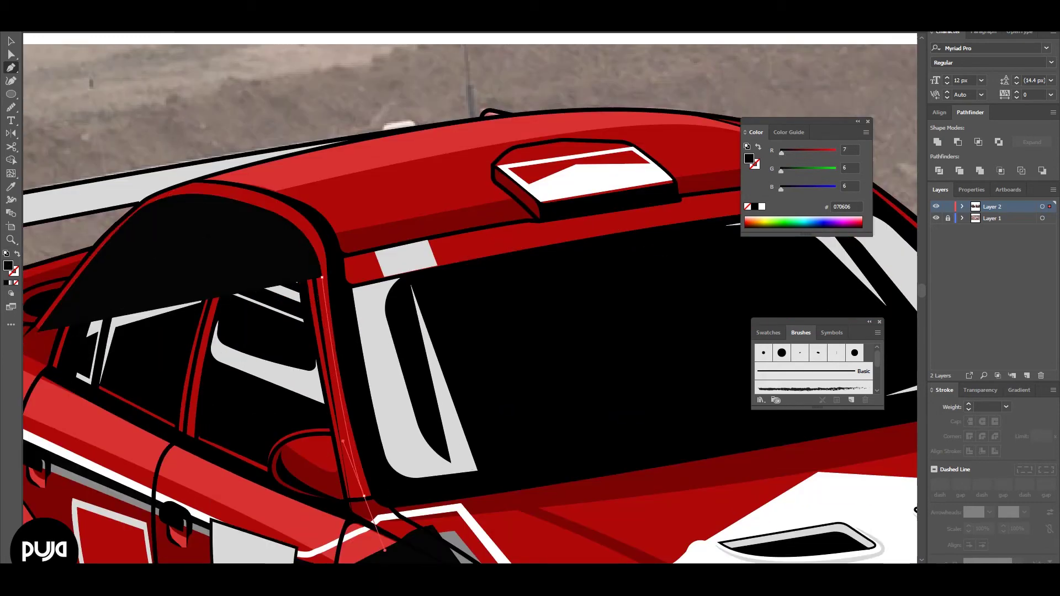
pyautogui.scroll(-7, 383, 348)
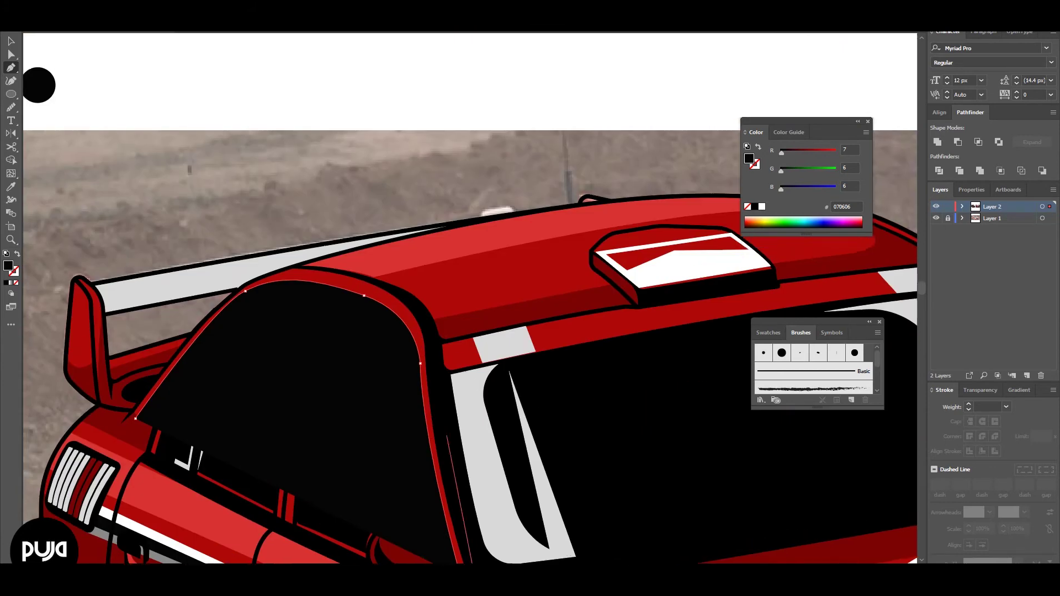
pyautogui.moveTo(430, 356); pyautogui.dragTo(425, 281)
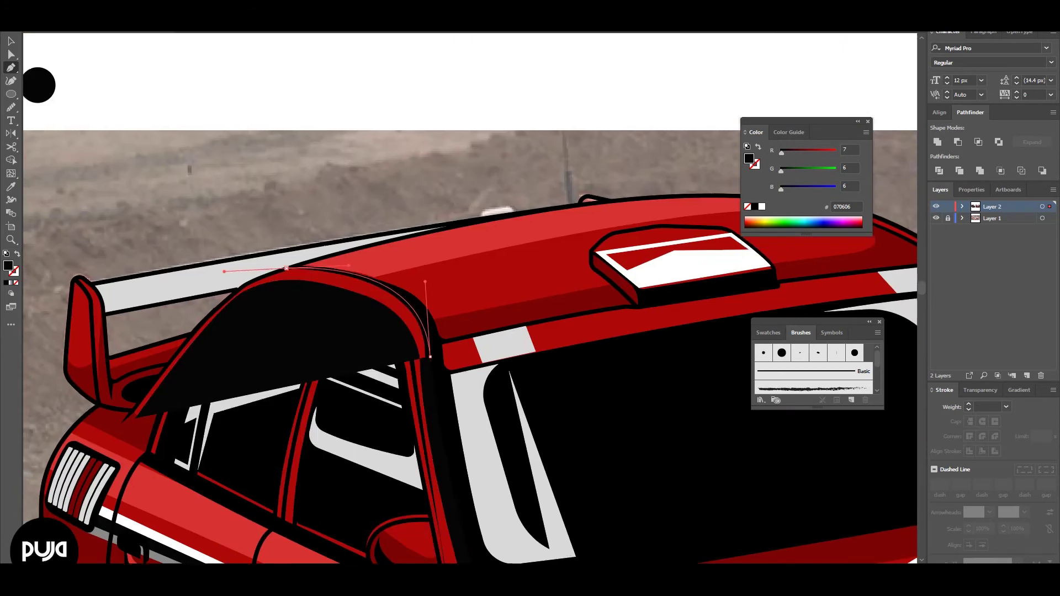
pyautogui.click(287, 268)
# Select the roof-pillar outline and change its colour to red D83232.
pyautogui.keyDown('ctrl'); pyautogui.click(227, 297); pyautogui.keyUp('ctrl')
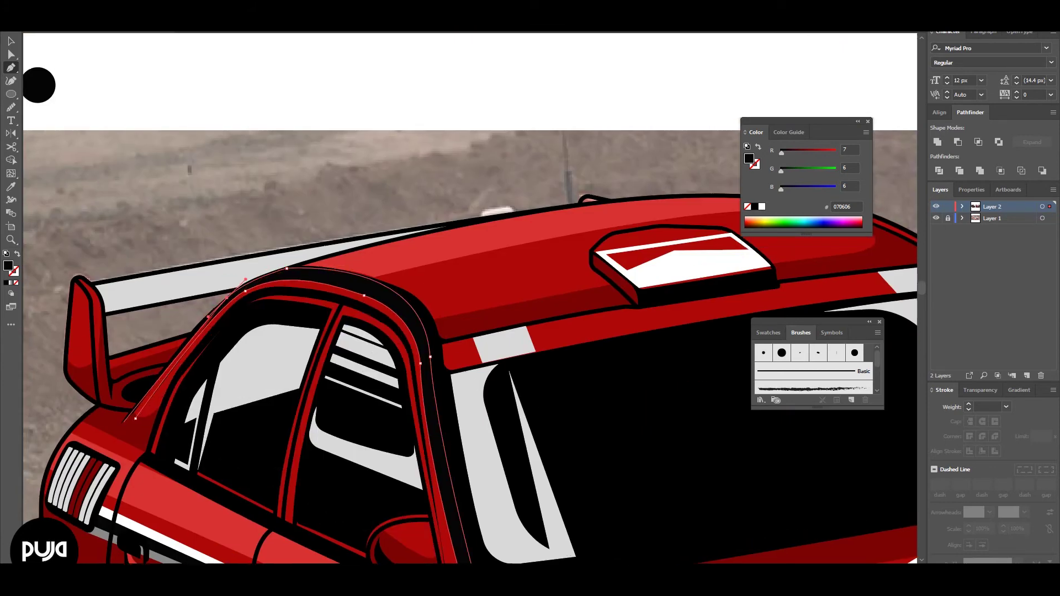
pyautogui.keyDown('ctrl'); pyautogui.click(161, 373); pyautogui.keyUp('ctrl')
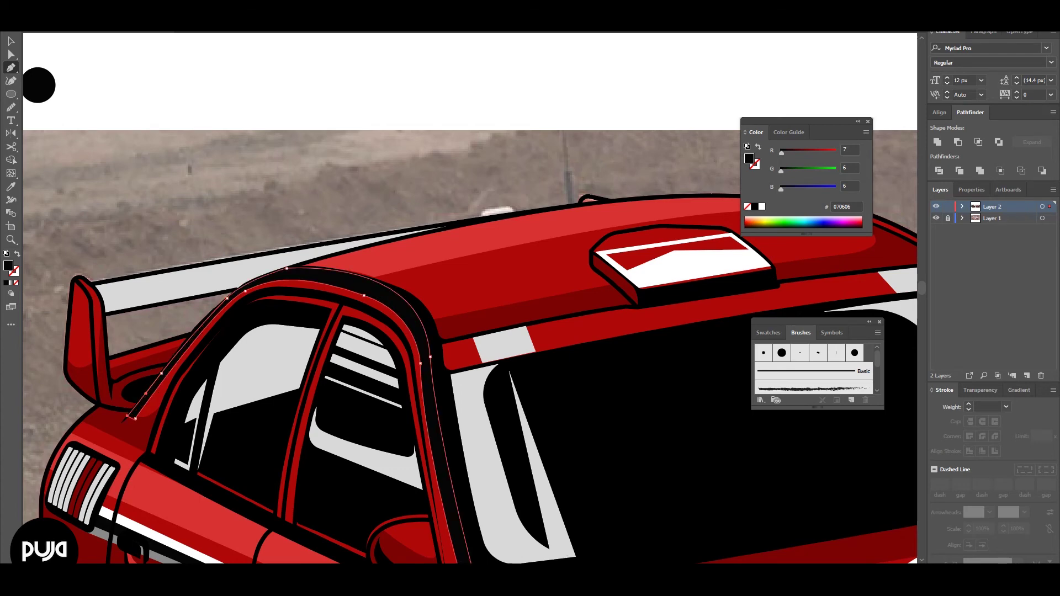
pyautogui.keyDown('ctrl'); pyautogui.click(211, 293); pyautogui.keyUp('ctrl')
pyautogui.scroll(3, 211, 305)
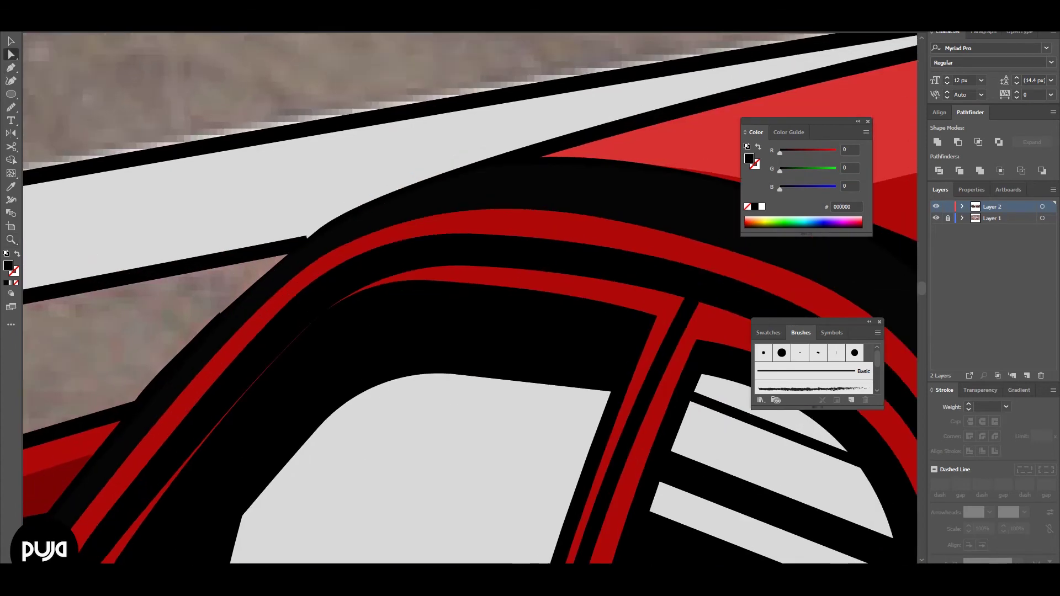
pyautogui.keyDown('ctrl'); pyautogui.click(309, 223); pyautogui.keyUp('ctrl')
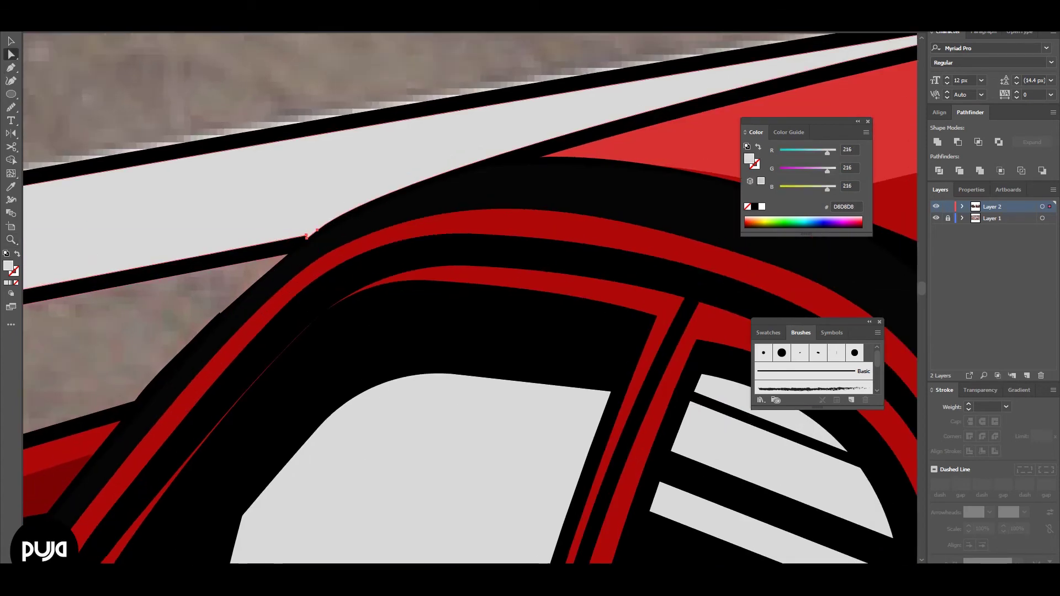
pyautogui.scroll(-3, 309, 237)
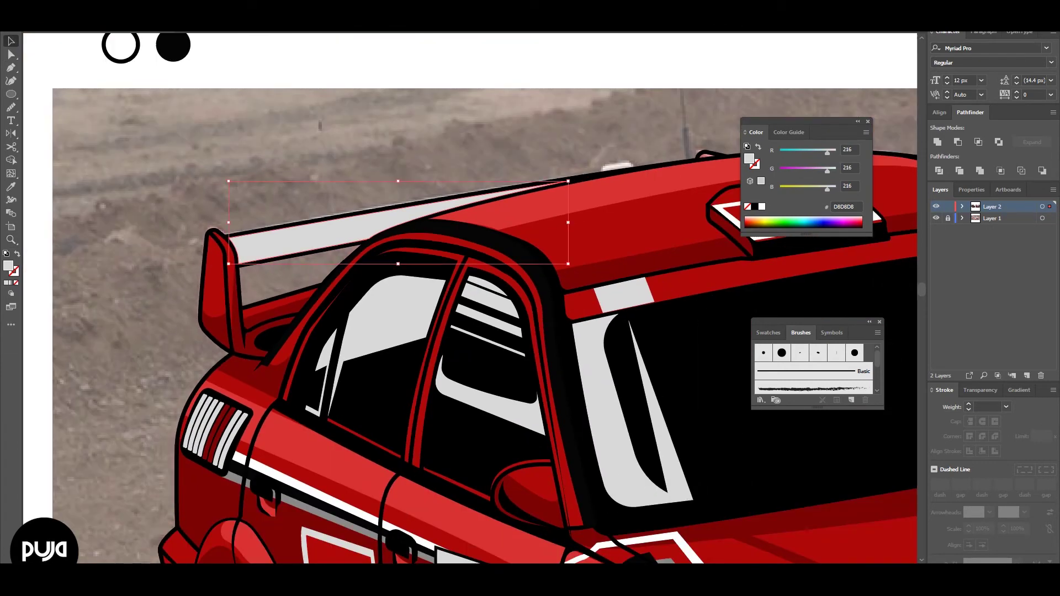
pyautogui.click(497, 237)
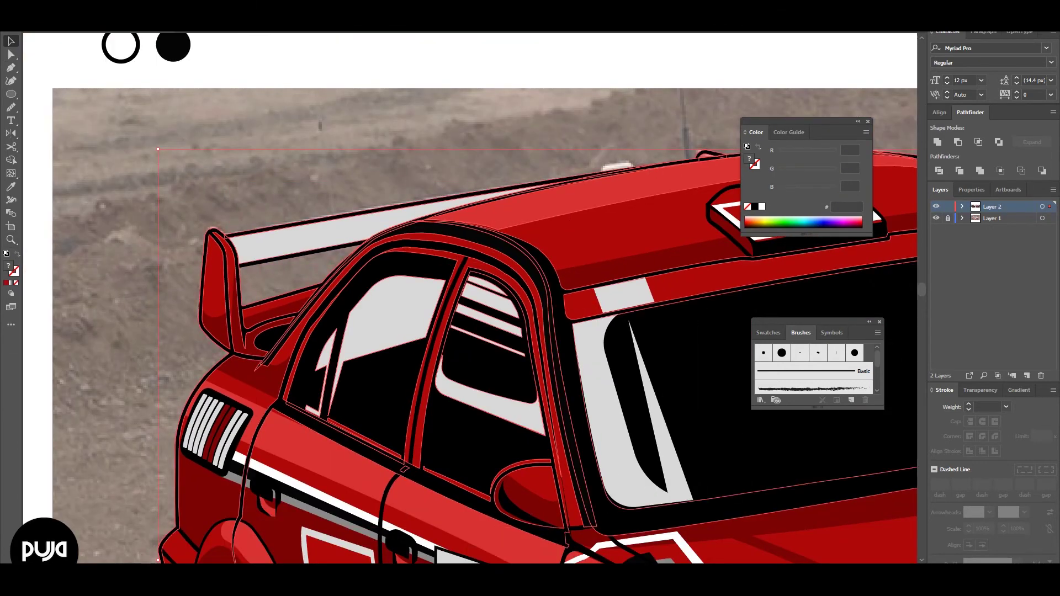
pyautogui.hotkey('ctrl', 'shift', 'z')
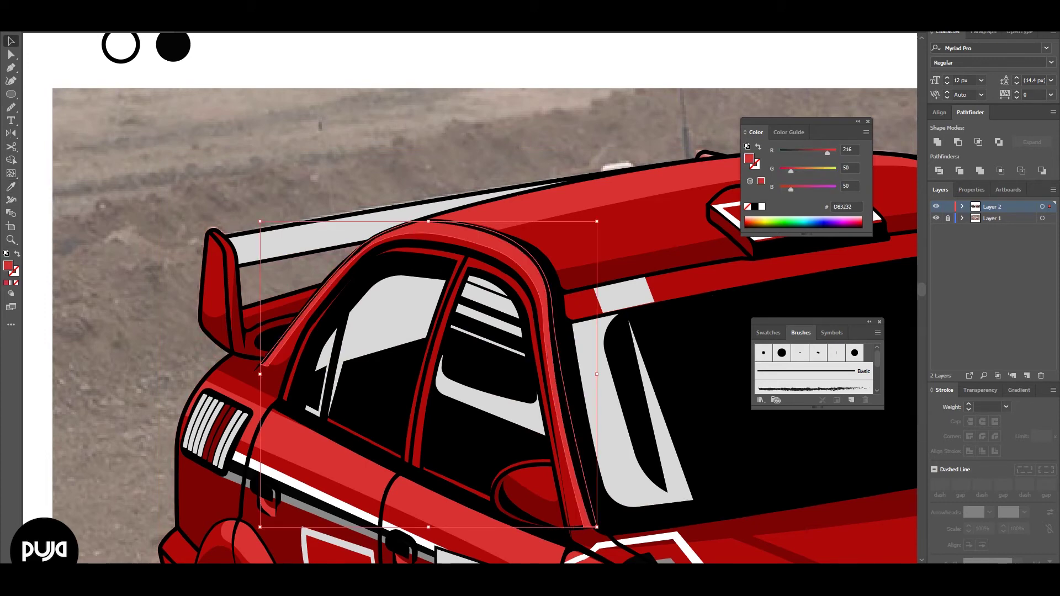
# Draw a lighter red highlight stripe on the roof and send it one step backward.
pyautogui.press('z')
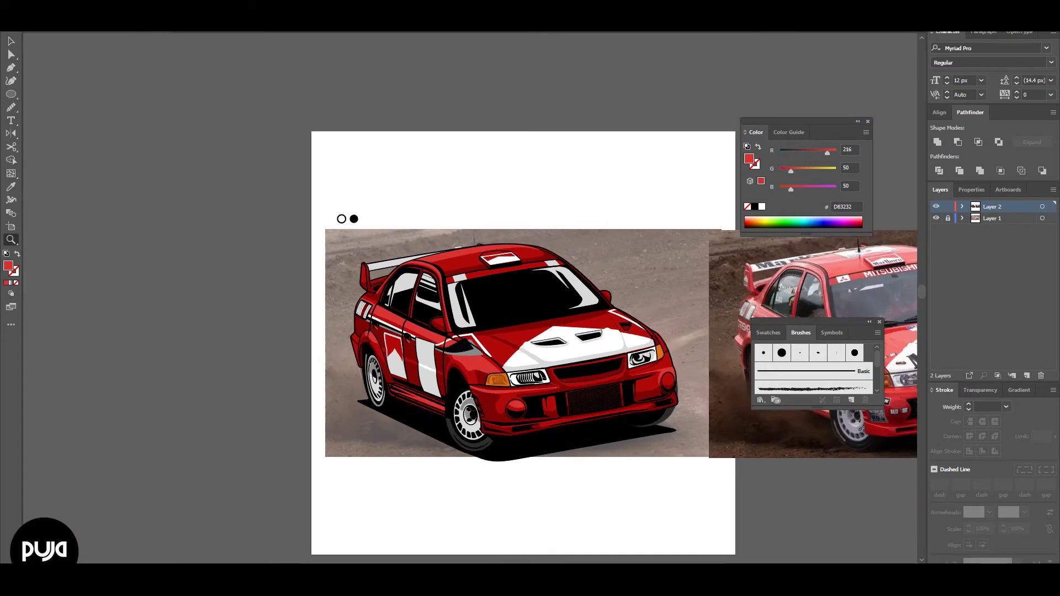
pyautogui.moveTo(469, 257); pyautogui.dragTo(552, 256)
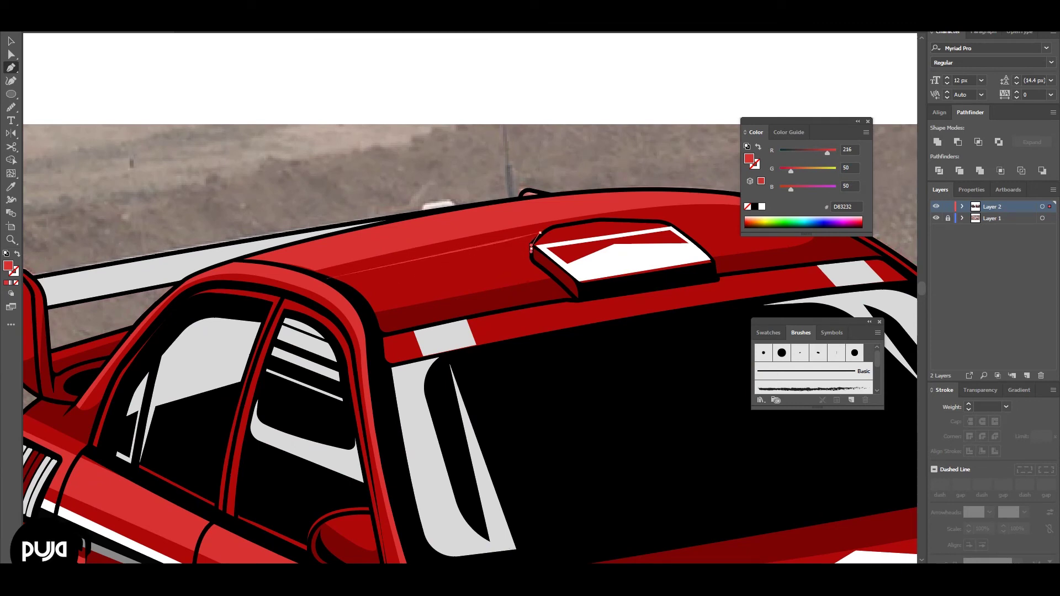
pyautogui.click(326, 279)
pyautogui.click(353, 294)
pyautogui.hotkey('shift', 'c')
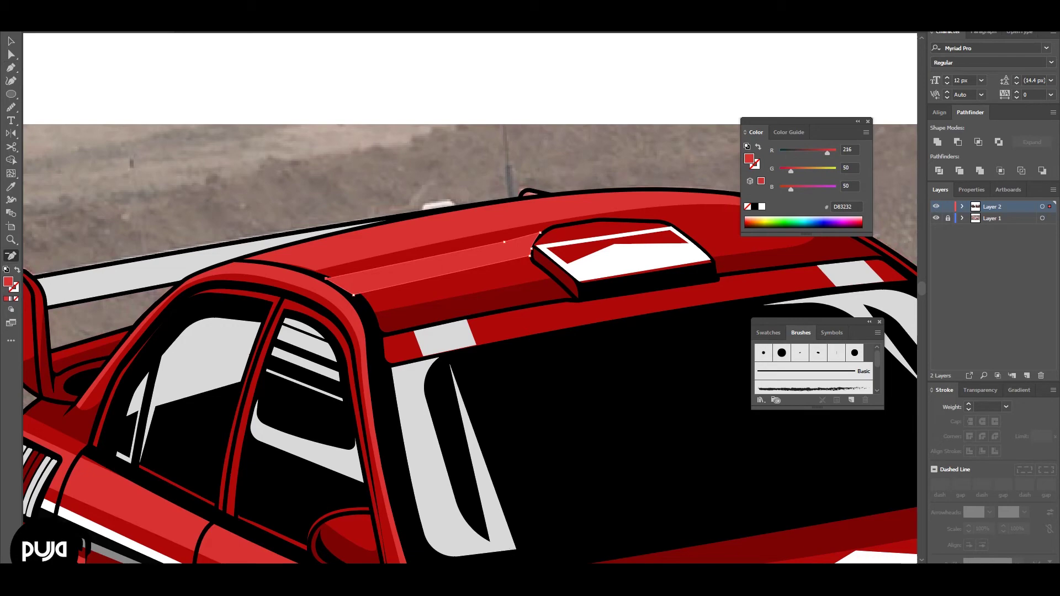
pyautogui.rightClick(507, 245)
pyautogui.click(698, 440)
pyautogui.press('v')
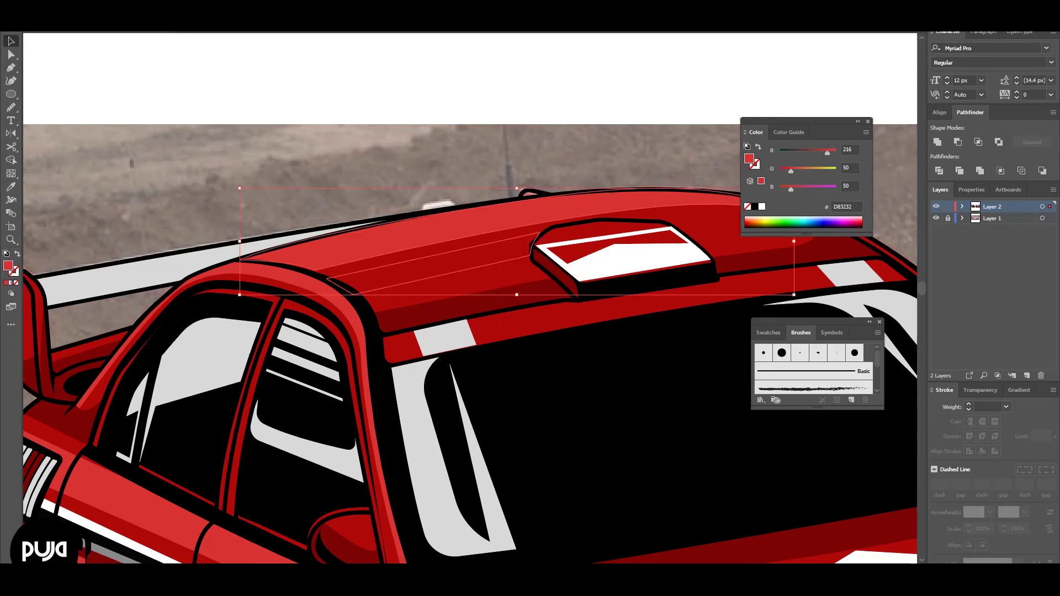
pyautogui.scroll(-3, 469, 298)
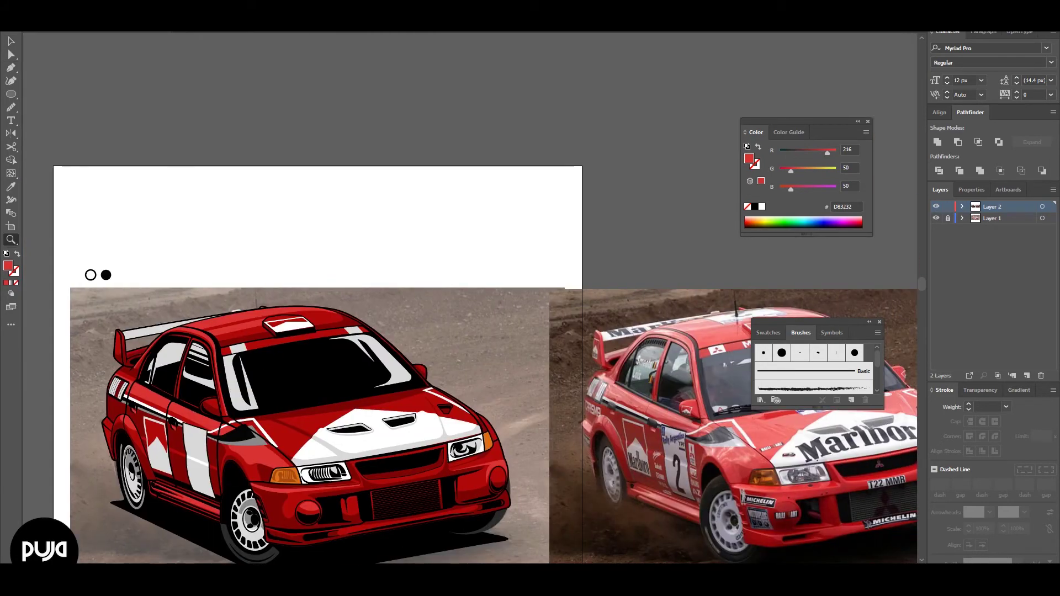
# Pull the roof highlight stripe's lower anchor inward to tidy its end.
pyautogui.scroll(3, 469, 298)
pyautogui.moveTo(283, 351); pyautogui.dragTo(277, 343)
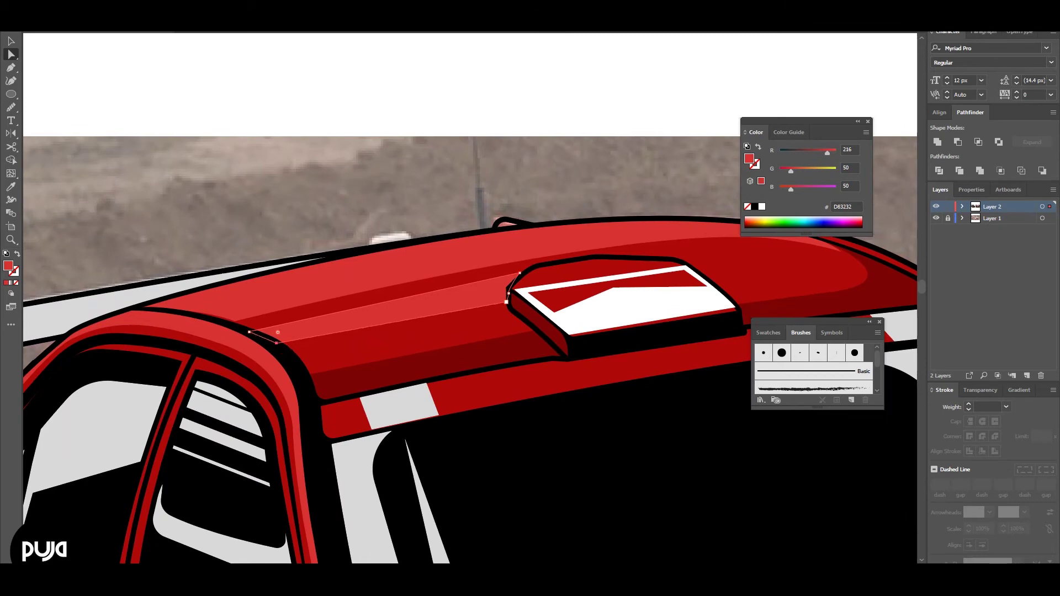
pyautogui.hotkey('shift', 'c')
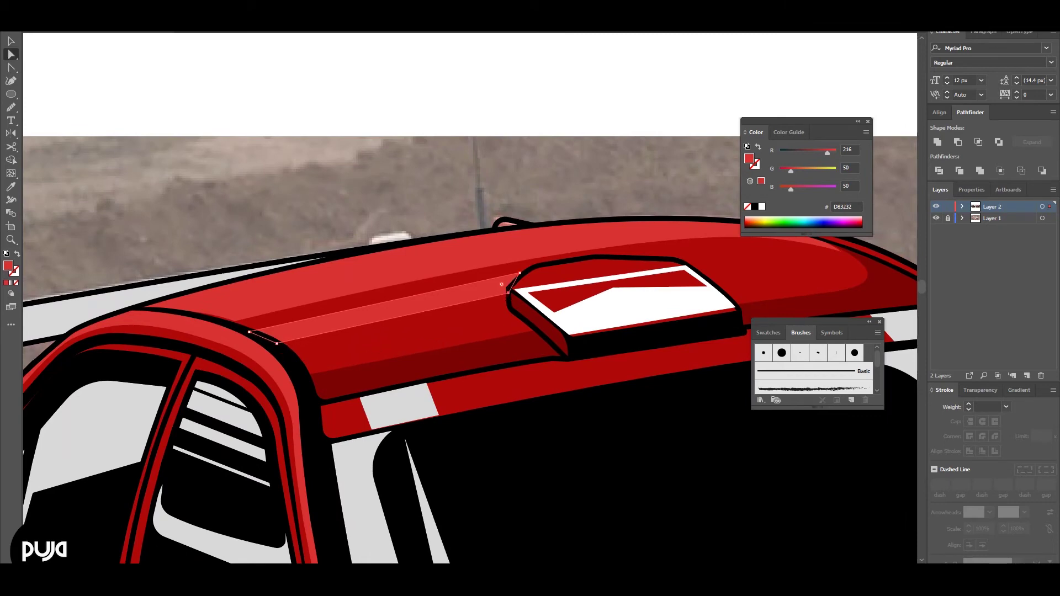
pyautogui.hotkey('ctrl', 'shift', 'a')
pyautogui.press('z')
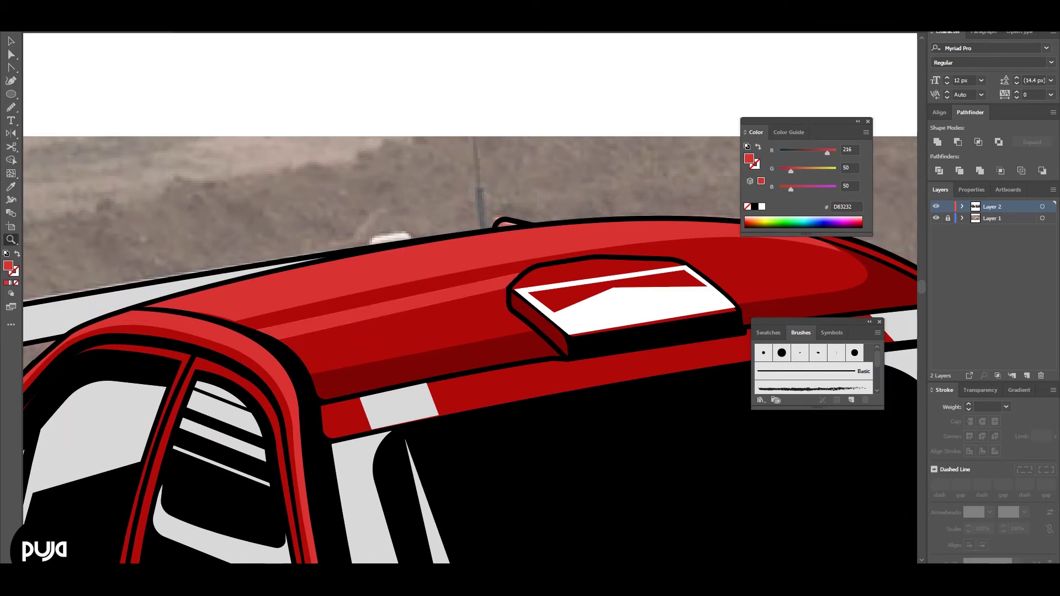
pyautogui.hotkey('ctrl', '0')
# Draw a four-point highlight stripe across the hood just below the windscreen.
pyautogui.scroll(5, 387, 331)
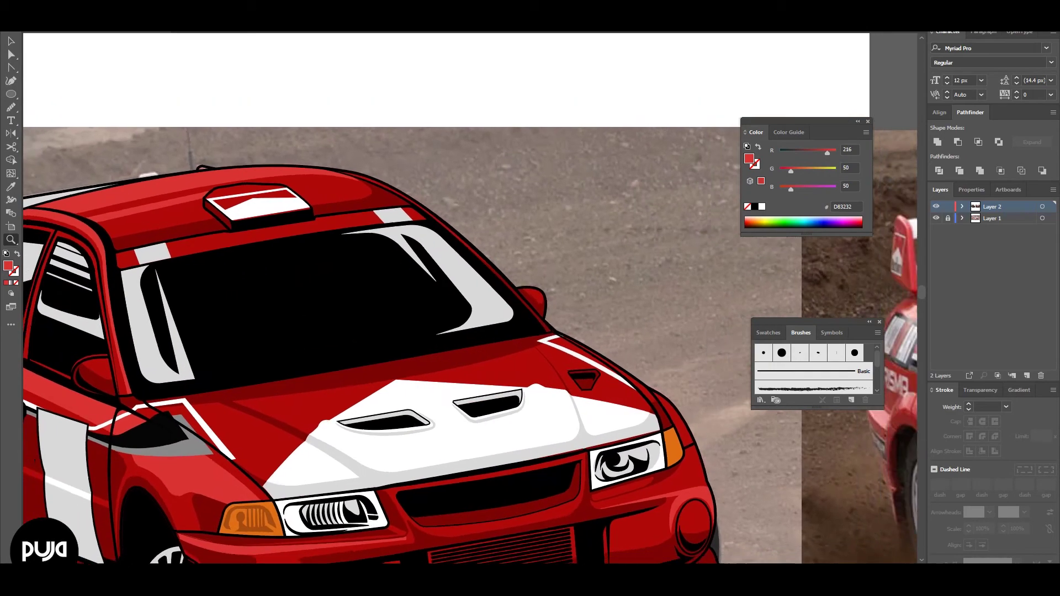
pyautogui.scroll(-5, 475, 298)
pyautogui.scroll(2, 282, 387)
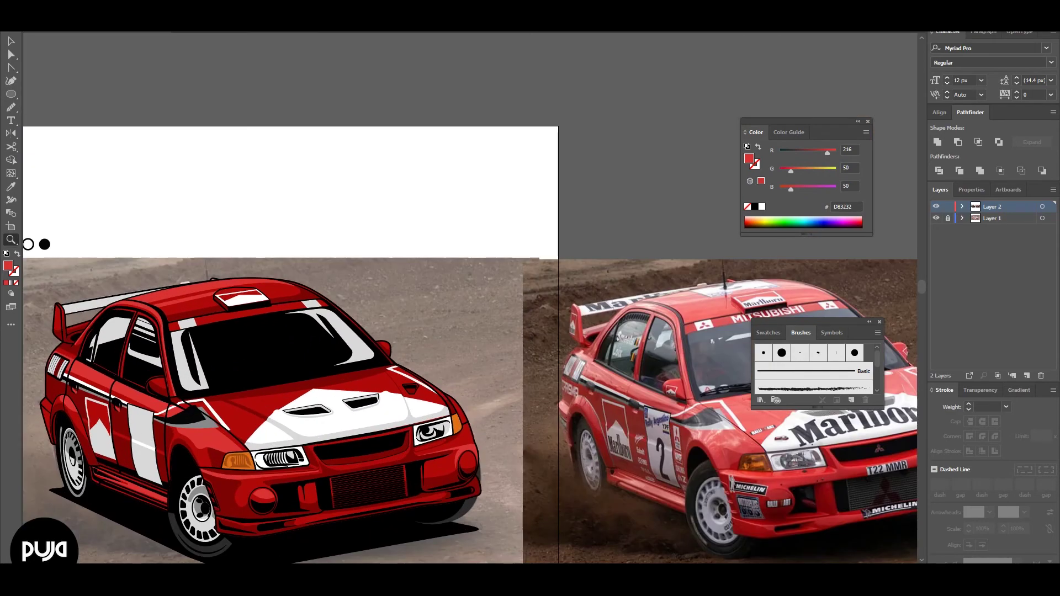
pyautogui.scroll(4, 282, 386)
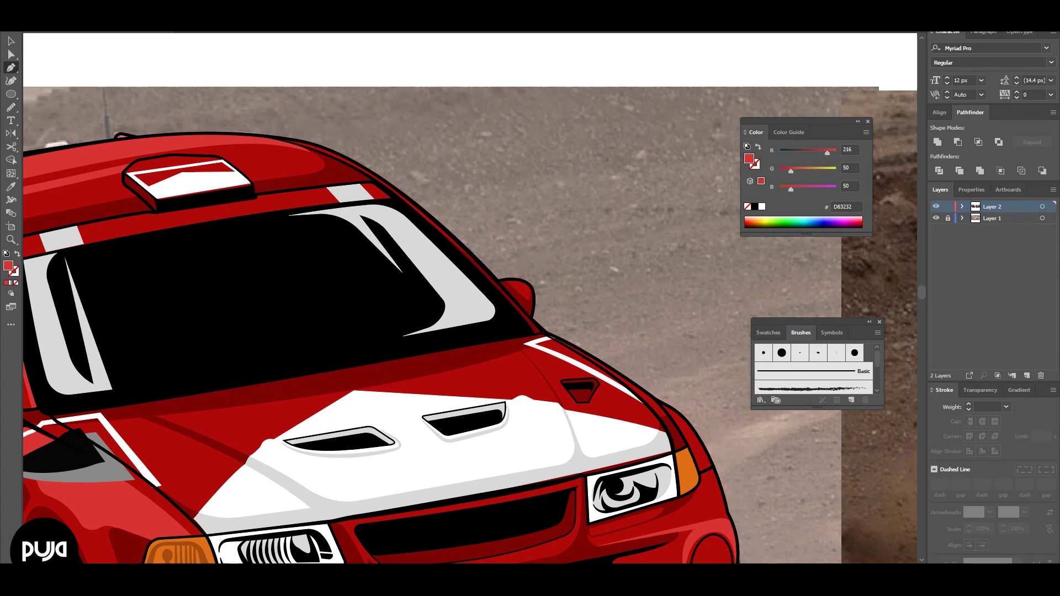
pyautogui.click(219, 435)
pyautogui.click(533, 375)
pyautogui.click(514, 347)
pyautogui.click(156, 413)
# Send the hood stripe backward behind the windscreen.
pyautogui.press('v')
pyautogui.rightClick(499, 373)
pyautogui.click(663, 340)
pyautogui.press('a')
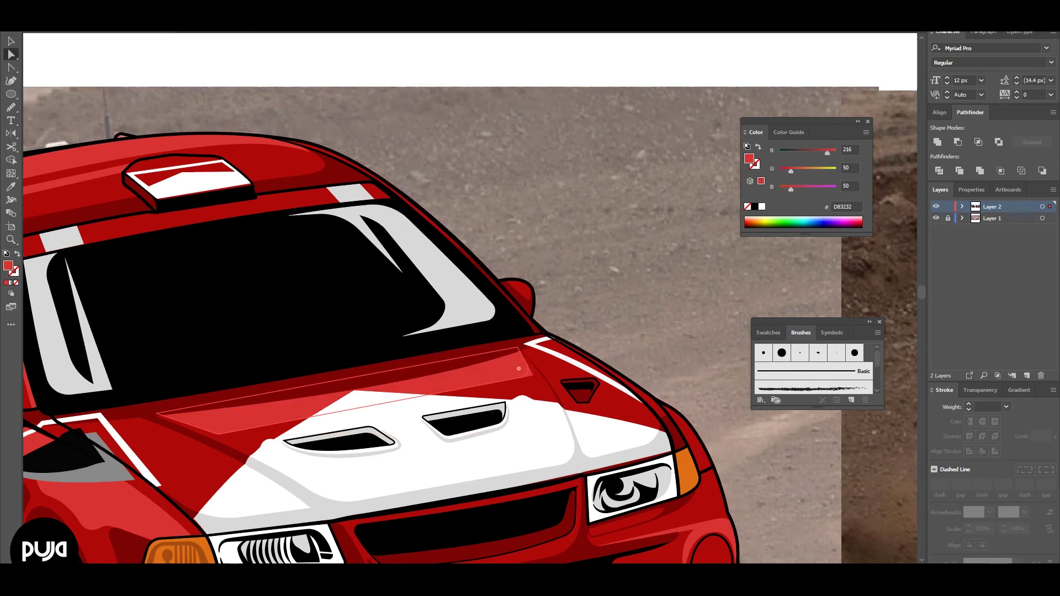
pyautogui.press('z')
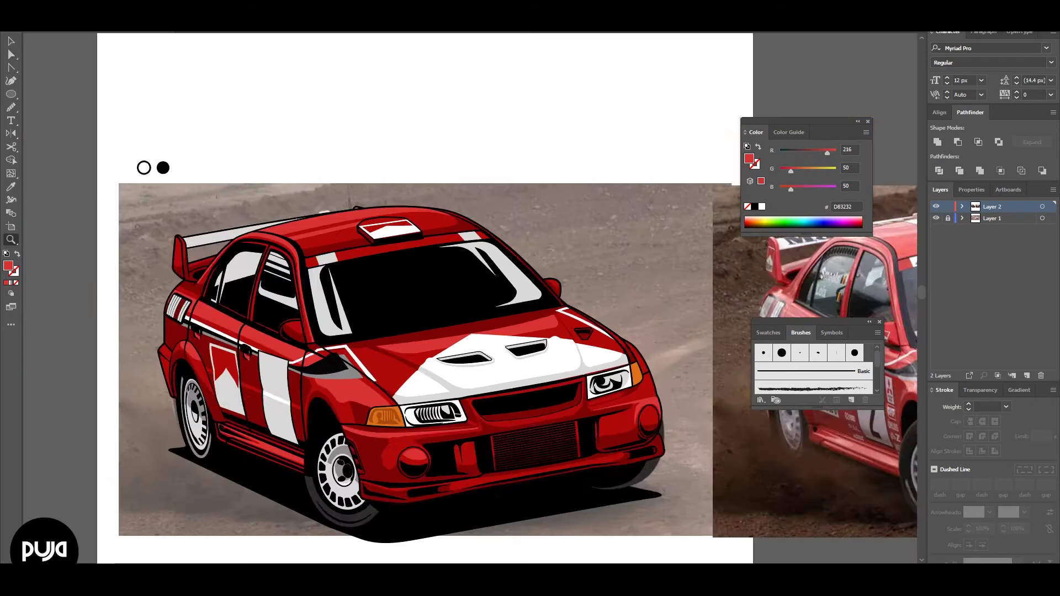
pyautogui.moveTo(226, 330); pyautogui.dragTo(238, 321)
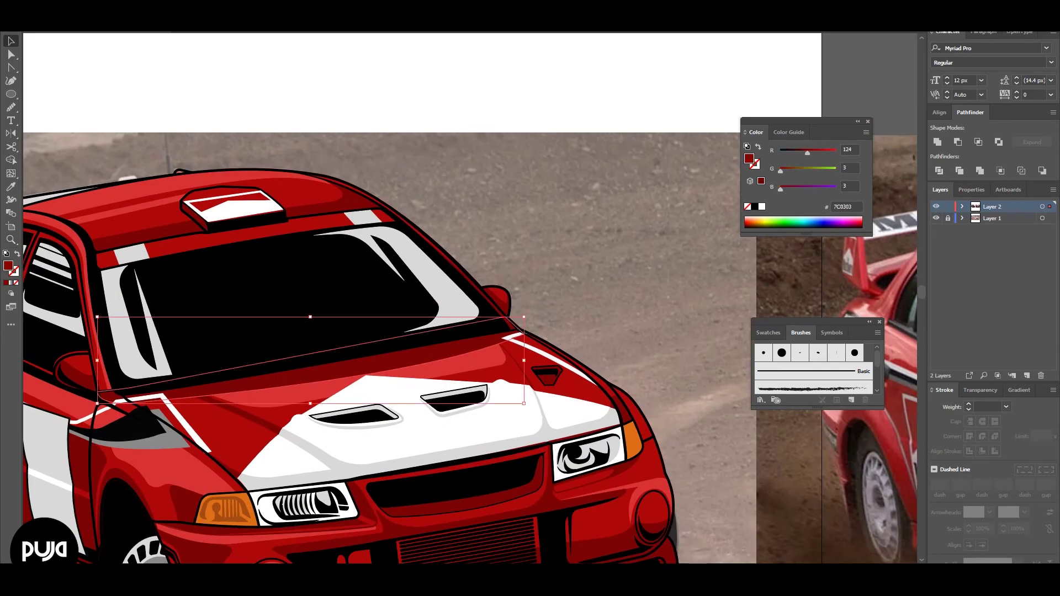
# Draw a dark red 7C0303 shading shape on the hood near the left decal.
pyautogui.hotkey('ctrl', '-')
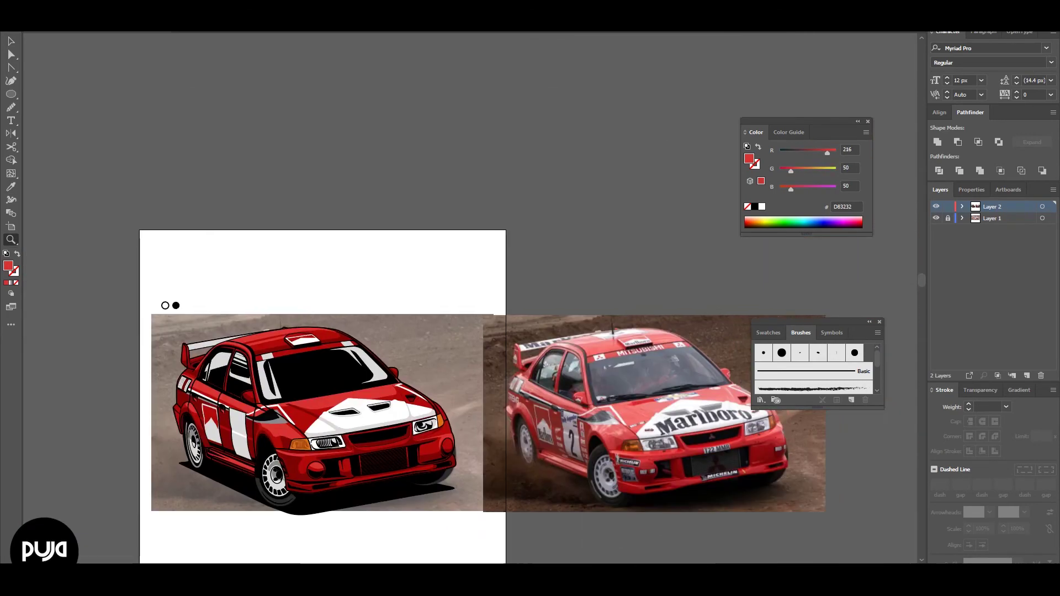
pyautogui.click(300, 389)
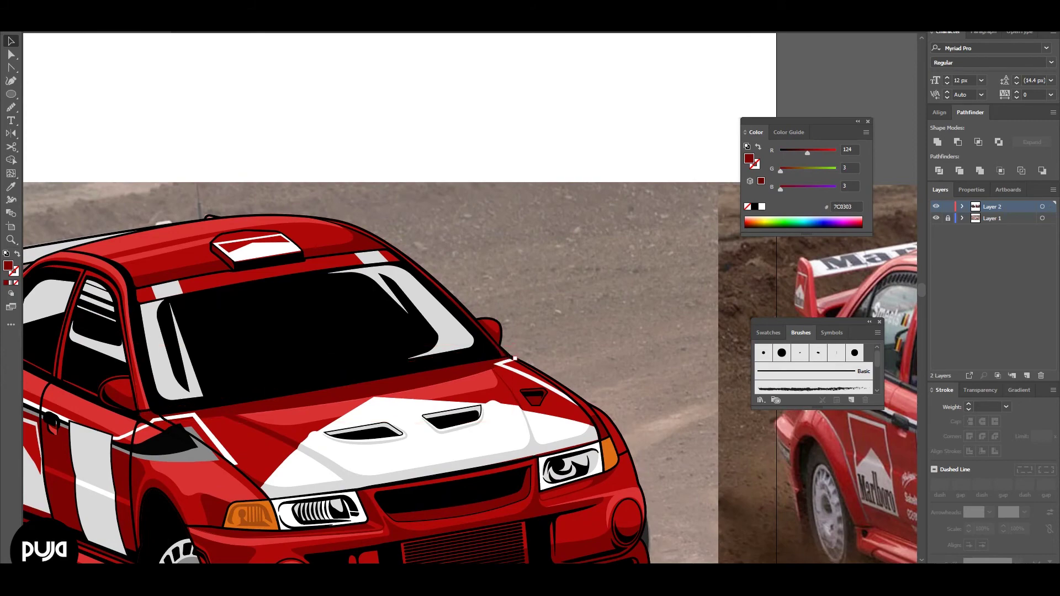
pyautogui.press('a')
pyautogui.click(497, 359)
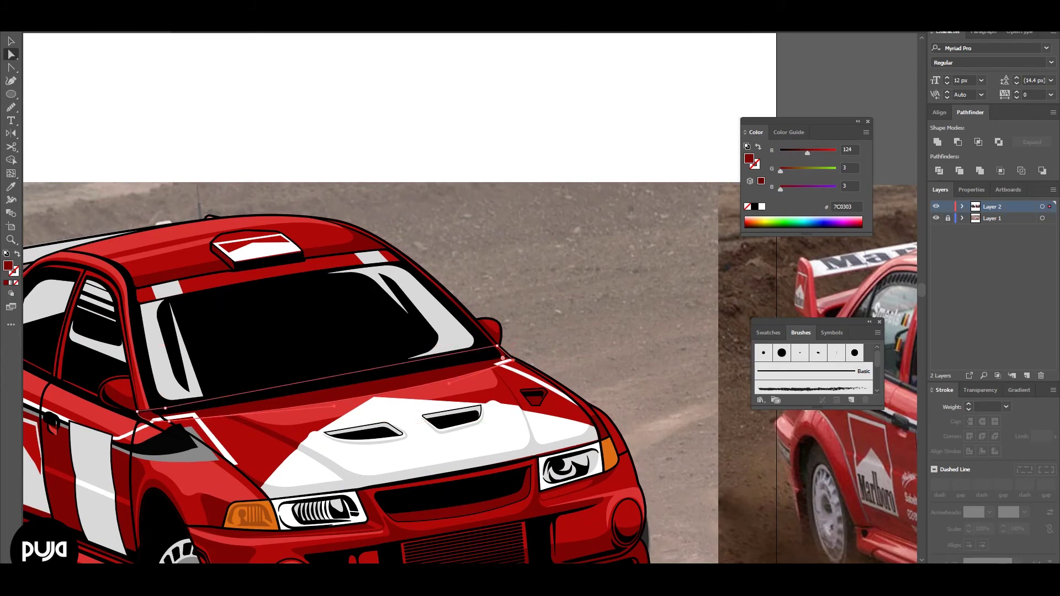
pyautogui.keyDown('ctrl'); pyautogui.keyDown('alt'); pyautogui.click(567, 331); pyautogui.keyUp('alt'); pyautogui.keyUp('ctrl')
pyautogui.click(496, 346)
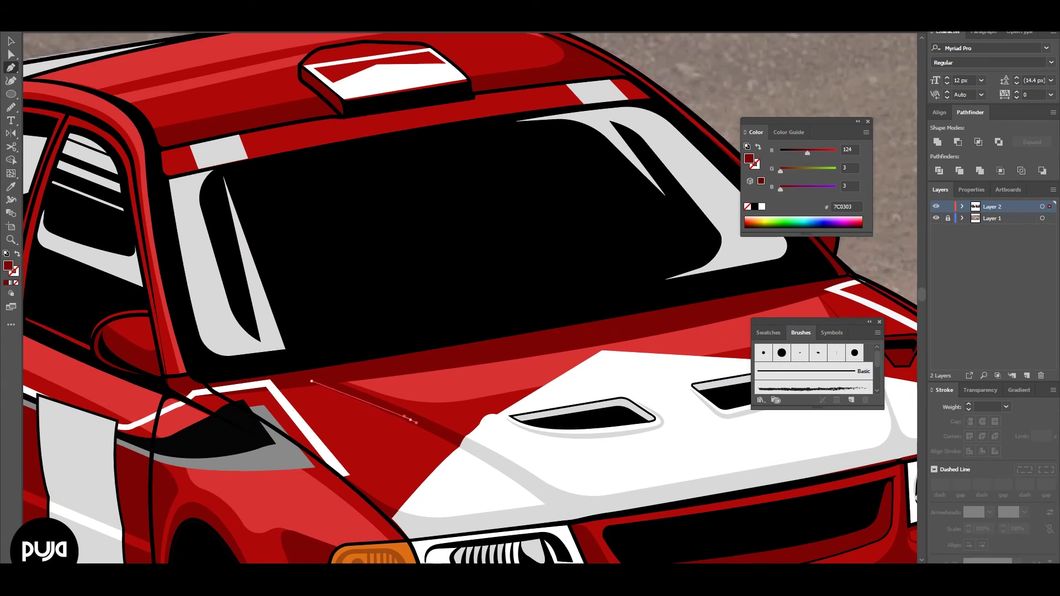
pyautogui.click(285, 430)
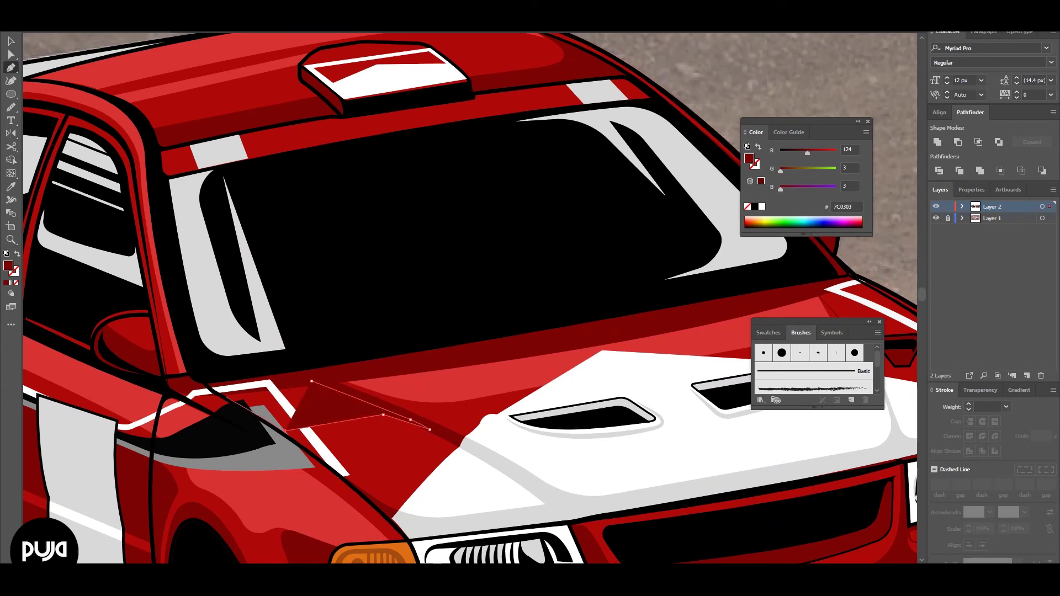
pyautogui.click(220, 393)
# Change the hood shape's stacking order and remove the extra light-red hood path.
pyautogui.rightClick(355, 183)
pyautogui.click(414, 350)
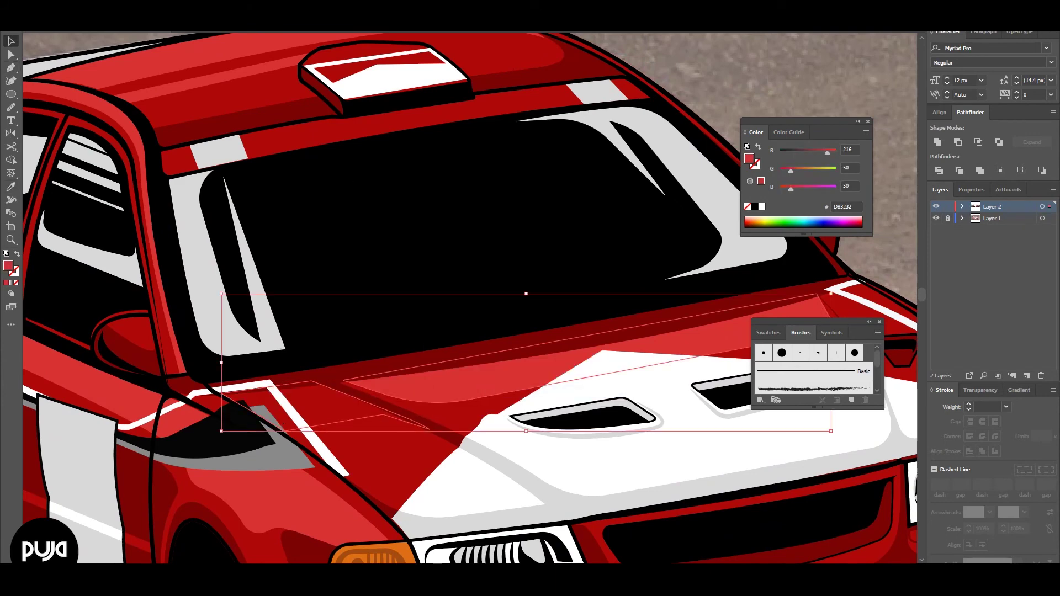
pyautogui.hotkey('ctrl', 'z')
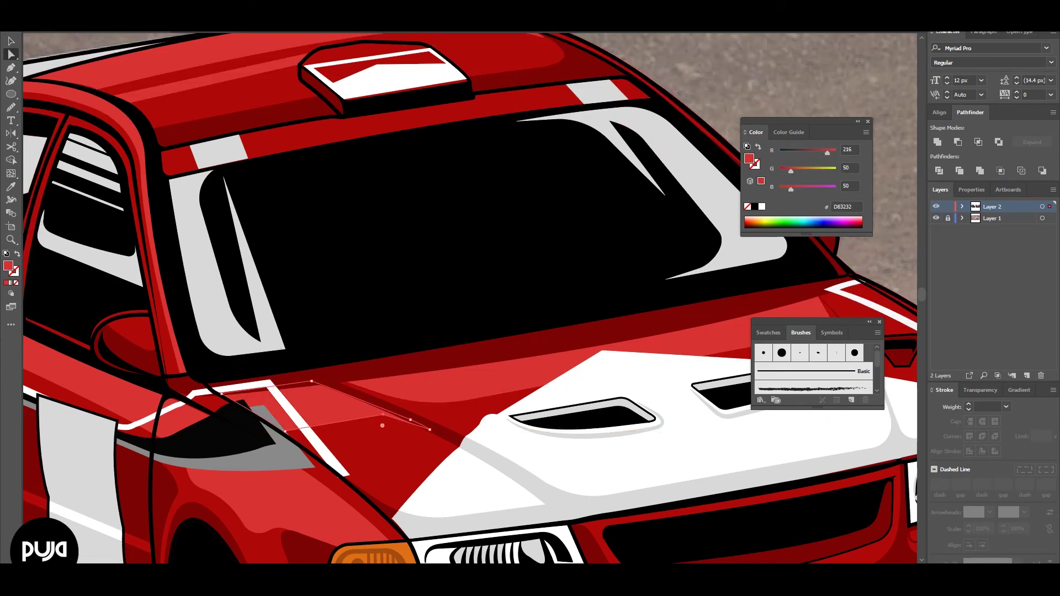
pyautogui.hotkey('ctrl', '-')
pyautogui.hotkey('ctrl', '-')
pyautogui.hotkey('ctrl', '-')
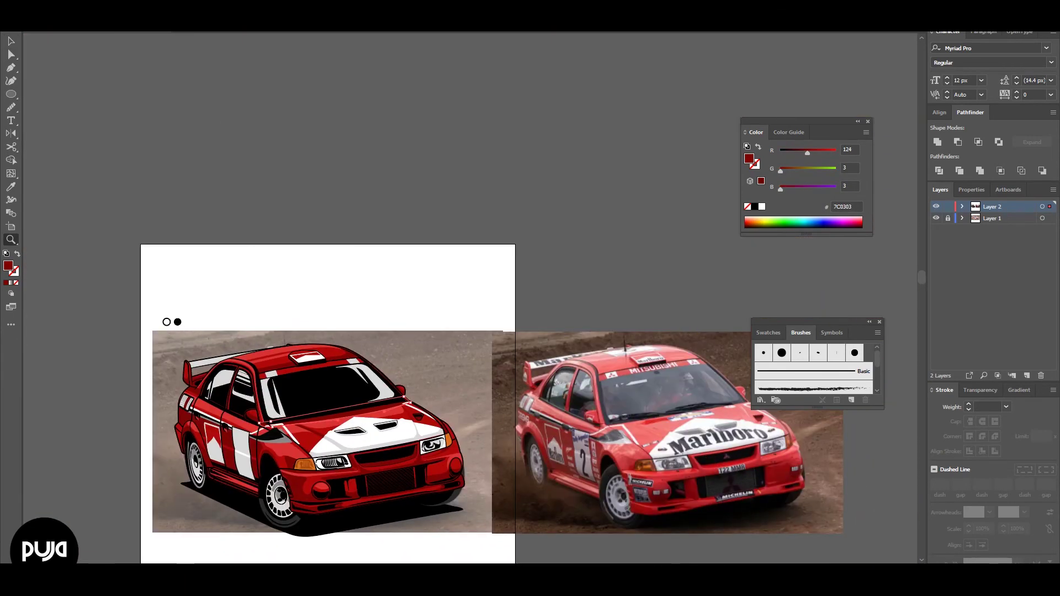
pyautogui.click(307, 359)
# Give the strip above the windscreen the body's light red using the Eyedropper.
pyautogui.click(367, 440)
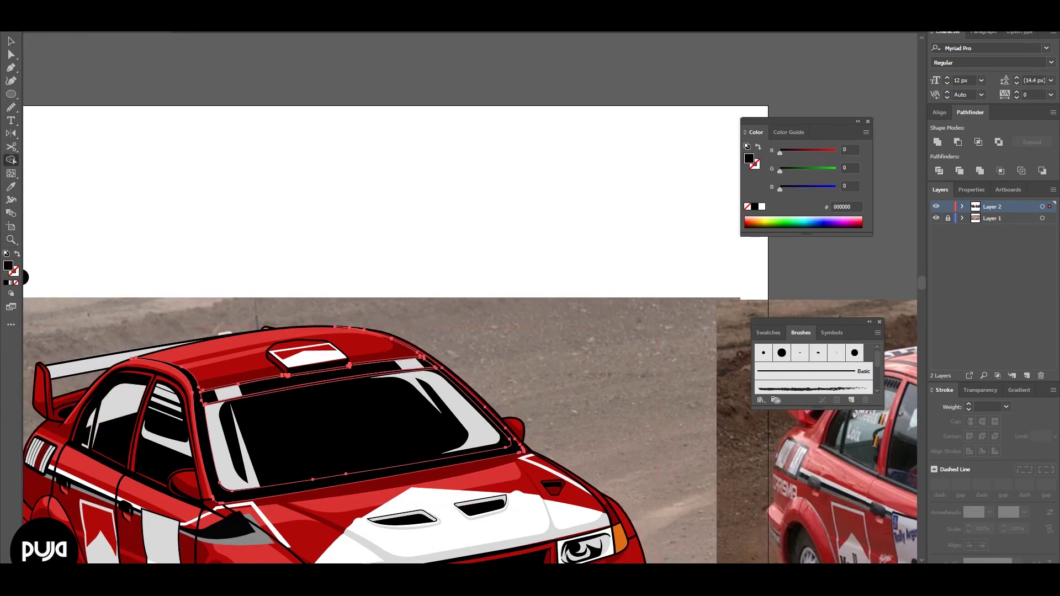
pyautogui.click(309, 389)
pyautogui.press('i')
pyautogui.click(856, 419)
pyautogui.hotkey('ctrl', '-')
pyautogui.hotkey('ctrl', '-')
pyautogui.hotkey('ctrl', '-')
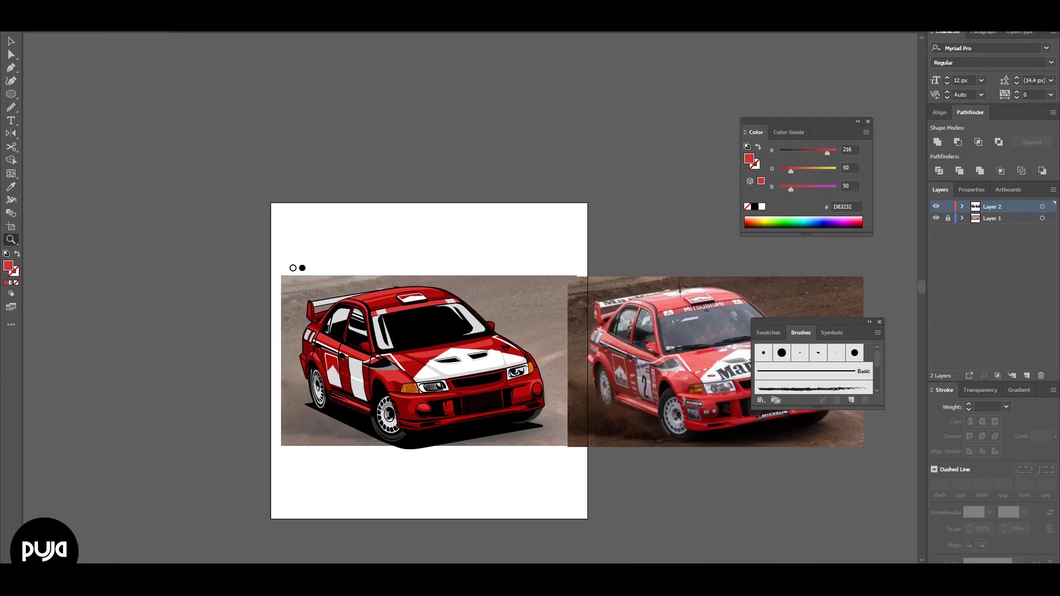
pyautogui.hotkey('ctrl', '-')
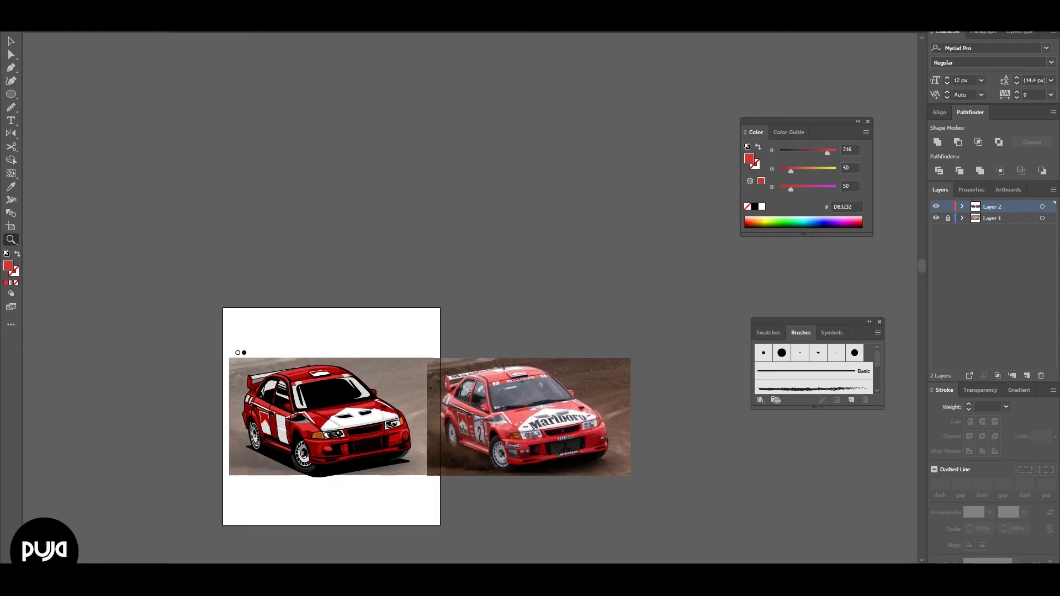
pyautogui.click(936, 218)
pyautogui.click(329, 440)
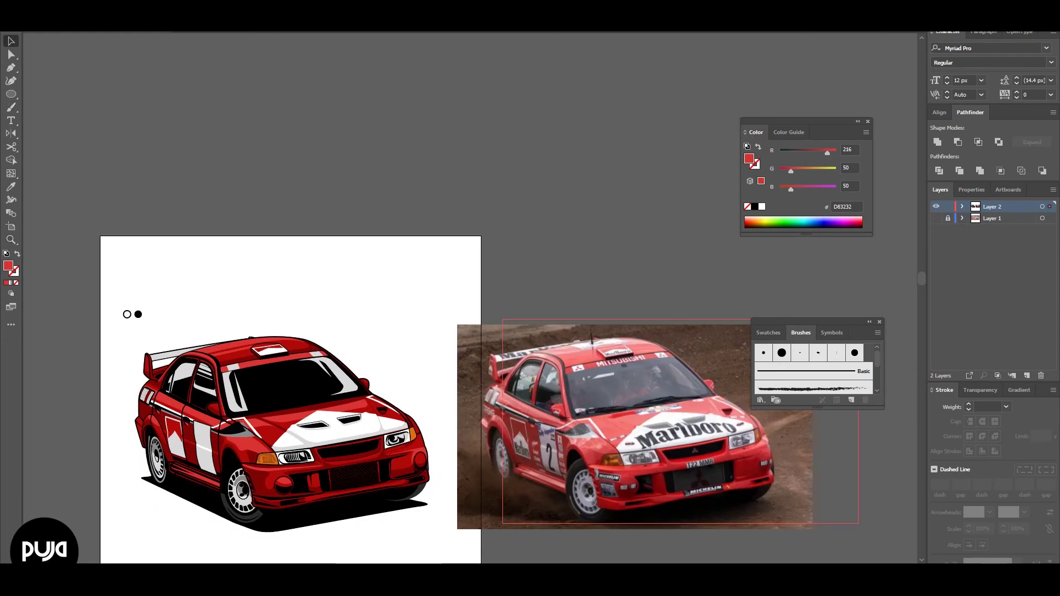
# Move the reference photo aside and zoom to the right headlight.
pyautogui.moveTo(581, 410); pyautogui.dragTo(614, 408)
pyautogui.scroll(5, 331, 444)
pyautogui.scroll(-3, 331, 444)
pyautogui.moveTo(608, 386)
pyautogui.mouseDown()
pyautogui.moveTo(375, 387)
pyautogui.moveTo(447, 386)
pyautogui.mouseUp()
pyautogui.scroll(-3, 106, 291)
pyautogui.scroll(4, 107, 291)
pyautogui.scroll(-2, 33, 260)
pyautogui.hscroll(2, 34, 260)
pyautogui.press('v')
pyautogui.moveTo(544, 381); pyautogui.dragTo(518, 384)
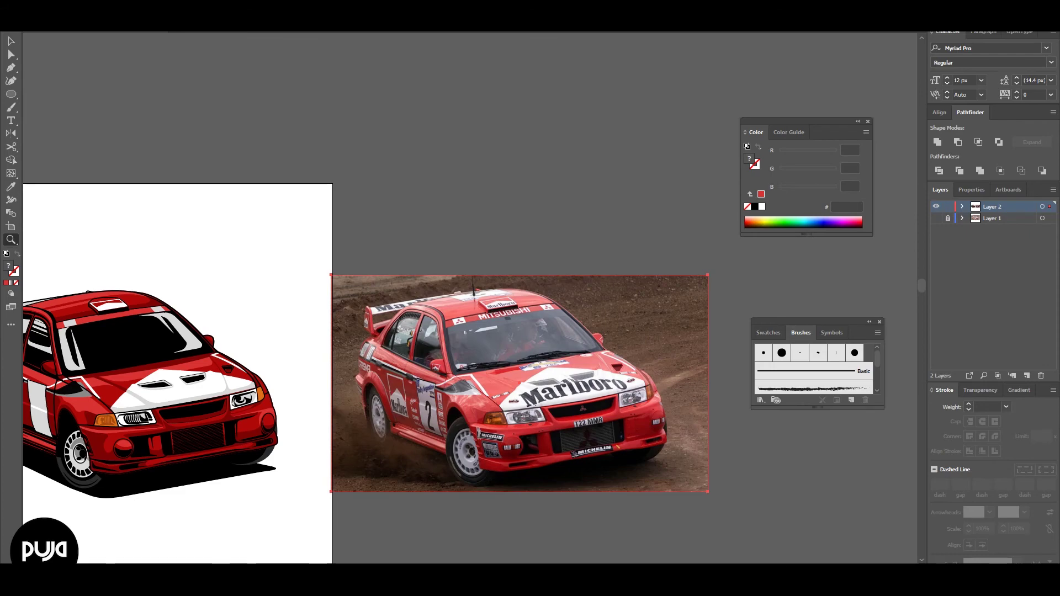
pyautogui.scroll(4, 235, 404)
pyautogui.scroll(2, 235, 404)
# Draw a curved highlight along the bumper edge beneath the right headlight, filled red D83232.
pyautogui.press('p')
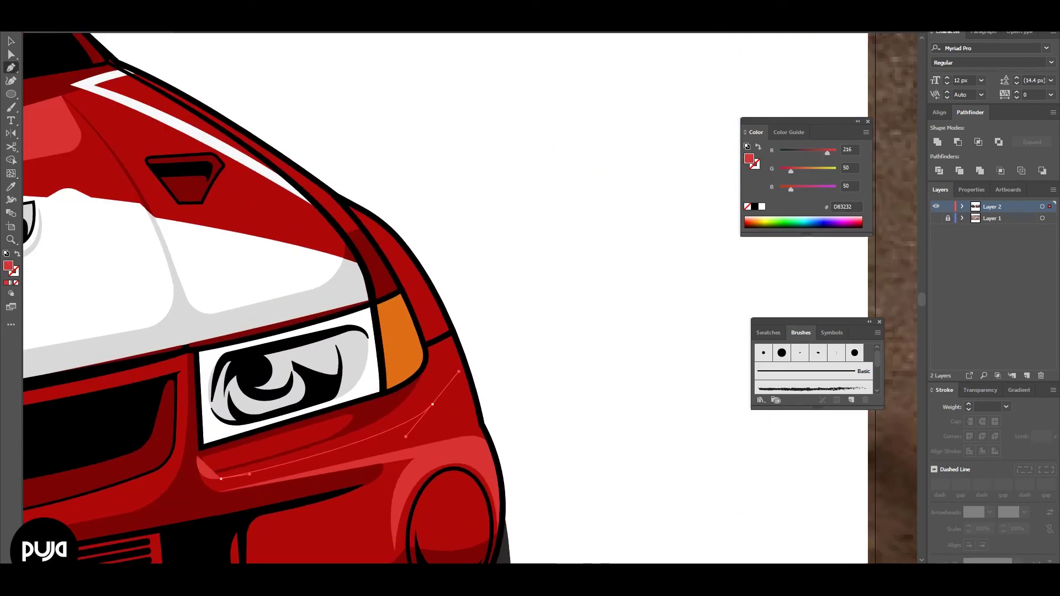
pyautogui.moveTo(433, 404); pyautogui.dragTo(459, 371)
pyautogui.click(447, 338)
pyautogui.press('/')
pyautogui.click(425, 344)
pyautogui.moveTo(398, 387); pyautogui.dragTo(431, 376)
pyautogui.click(365, 397)
pyautogui.moveTo(299, 448); pyautogui.dragTo(235, 468)
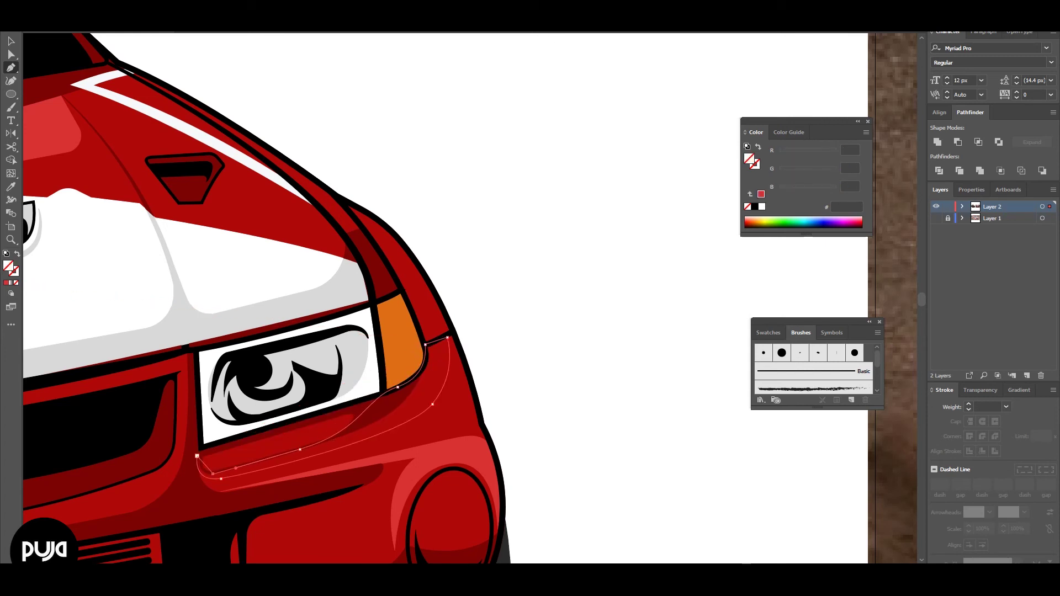
pyautogui.click(761, 194)
pyautogui.rightClick(400, 150)
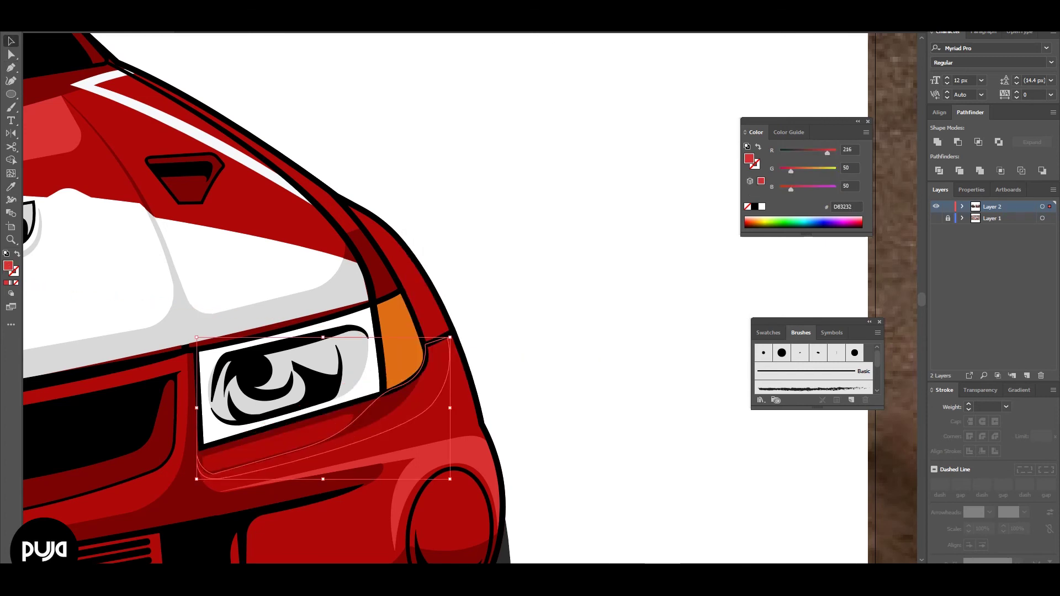
# Raise a lower anchor on the dark red shape beside the left headlight.
pyautogui.press('z')
pyautogui.moveTo(387, 246); pyautogui.dragTo(189, 246)
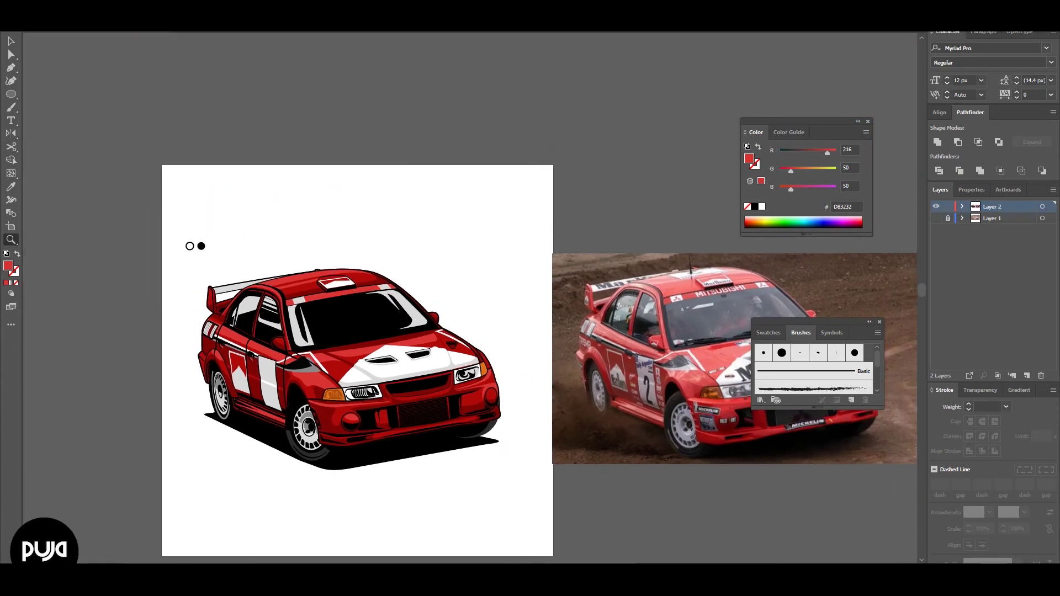
pyautogui.moveTo(358, 394); pyautogui.dragTo(497, 395)
pyautogui.press('a')
pyautogui.click(99, 365)
pyautogui.moveTo(153, 429); pyautogui.dragTo(221, 427)
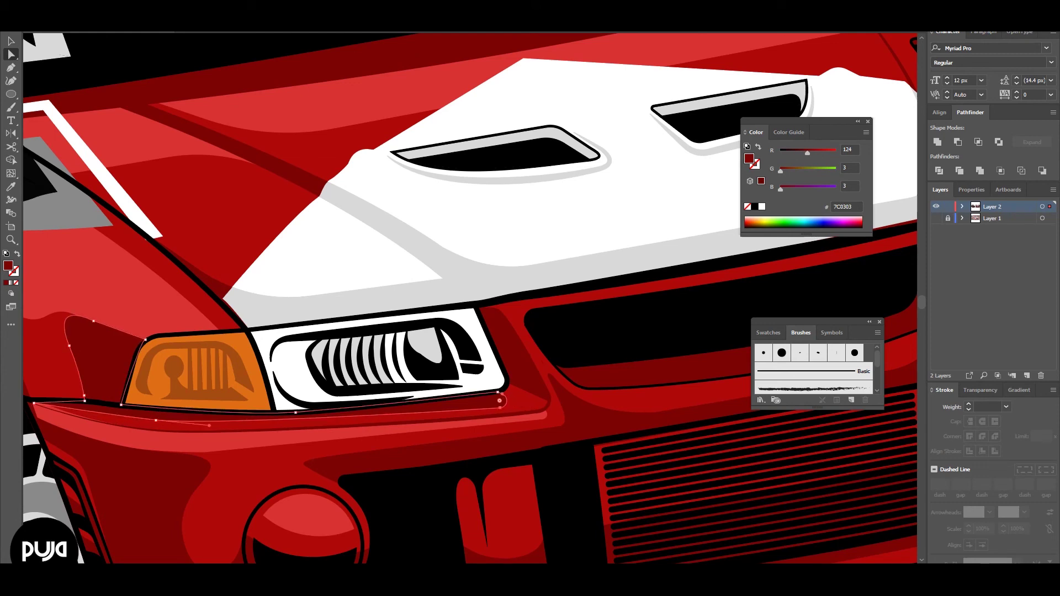
# Redraw the red bumper path under the left headlight and send it behind the headlight.
pyautogui.moveTo(508, 396); pyautogui.dragTo(519, 403)
pyautogui.click(549, 398)
pyautogui.click(538, 410)
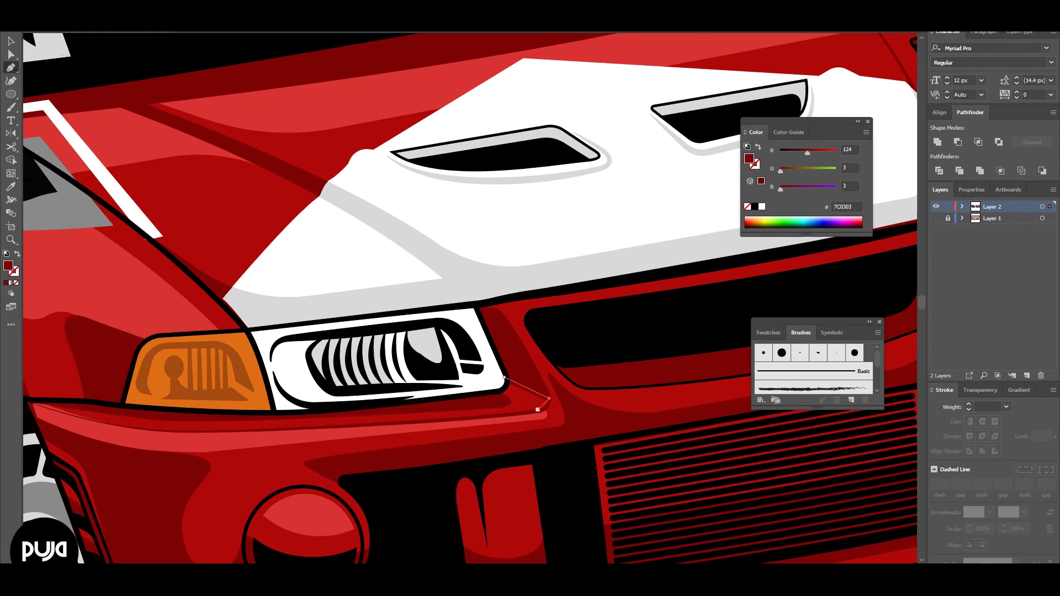
pyautogui.click(172, 434)
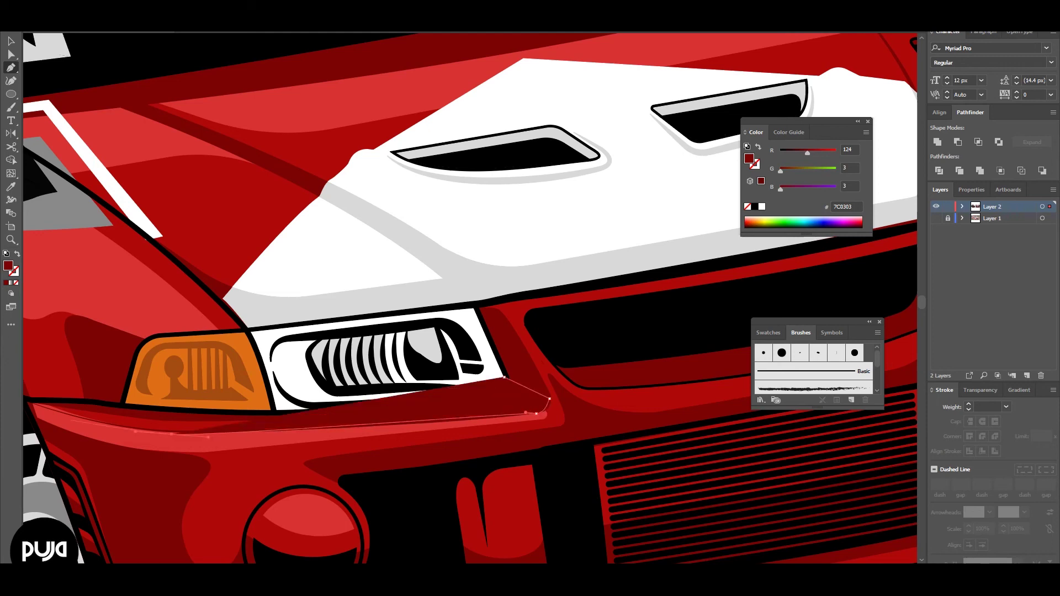
pyautogui.moveTo(76, 404); pyautogui.dragTo(30, 349)
pyautogui.hotkey('ctrl', 'z')
pyautogui.hotkey('ctrl', 'z')
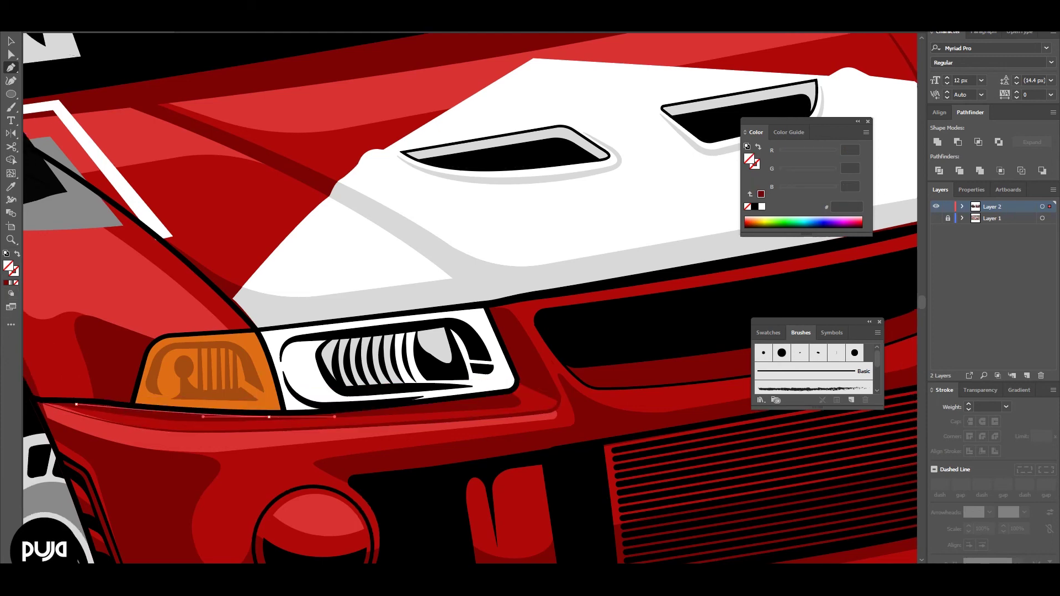
pyautogui.hotkey('ctrl', 'z')
pyautogui.hotkey('ctrl', 'z')
pyautogui.hotkey('ctrl', 'shift', 'z')
pyautogui.rightClick(521, 174)
pyautogui.click(627, 371)
# Smooth the dark red fender's lower edge under the left headlight.
pyautogui.hotkey('ctrl', '0')
pyautogui.hotkey('ctrl', '-')
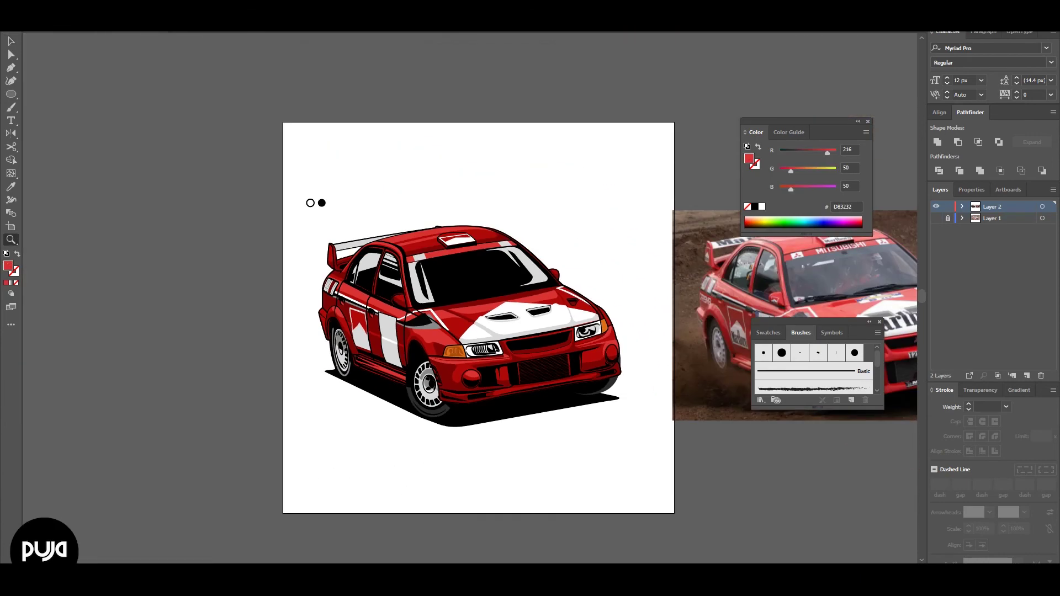
pyautogui.moveTo(497, 303); pyautogui.dragTo(295, 307)
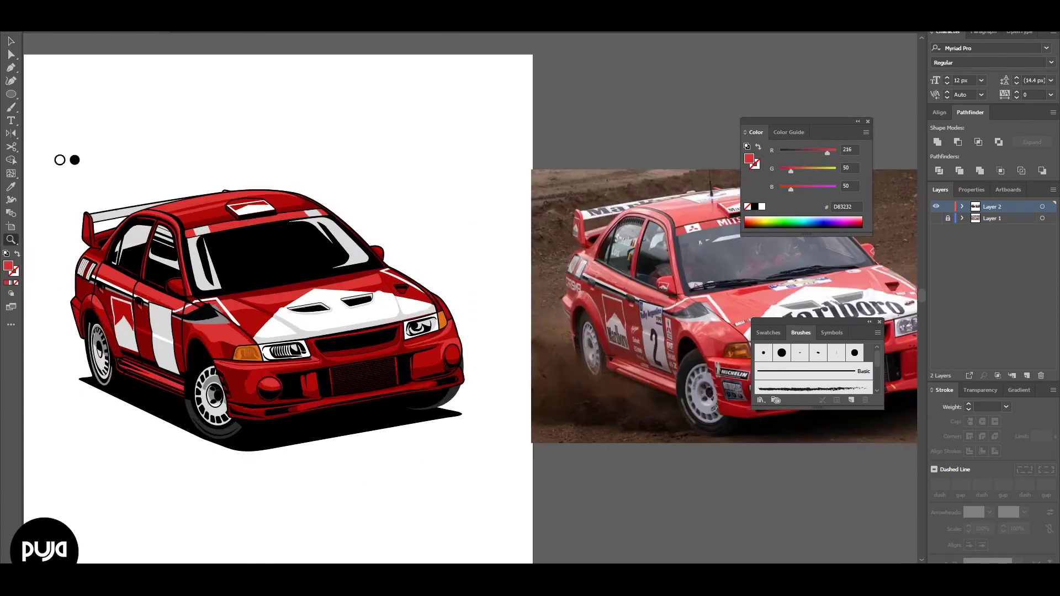
pyautogui.moveTo(281, 357); pyautogui.dragTo(353, 357)
pyautogui.click(69, 331)
pyautogui.moveTo(151, 378); pyautogui.dragTo(190, 381)
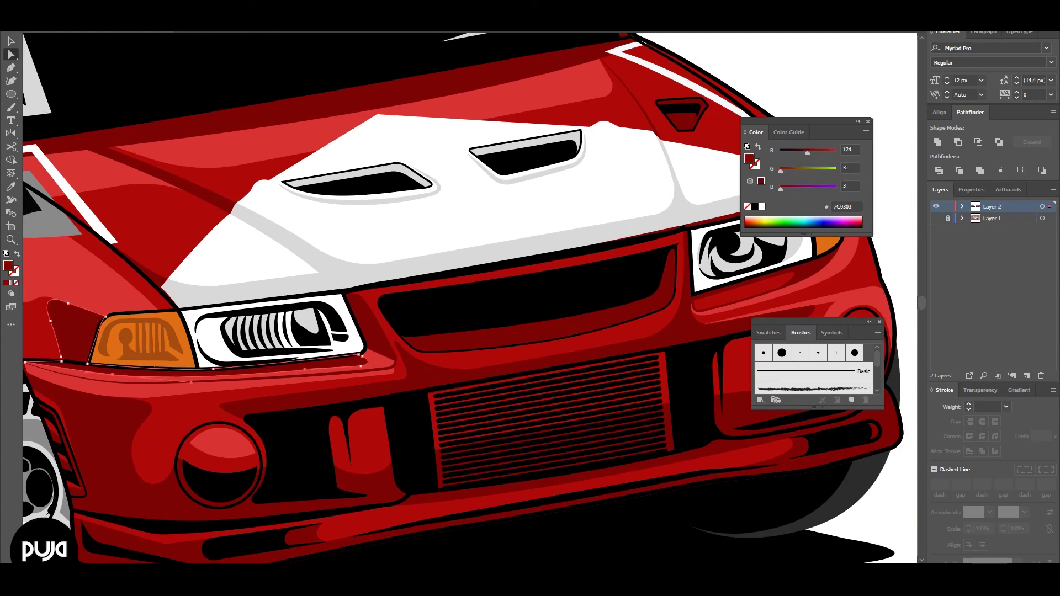
pyautogui.moveTo(190, 381); pyautogui.dragTo(184, 381)
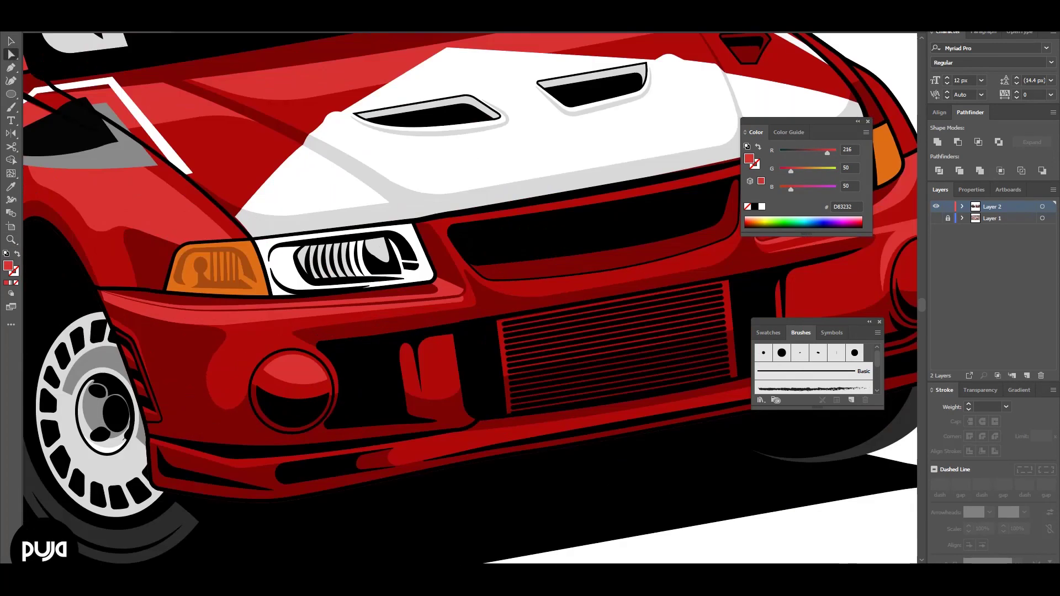
# Nudge the wheel-arch shape's top and extend its bottom down beside the front wheel.
pyautogui.click(353, 430)
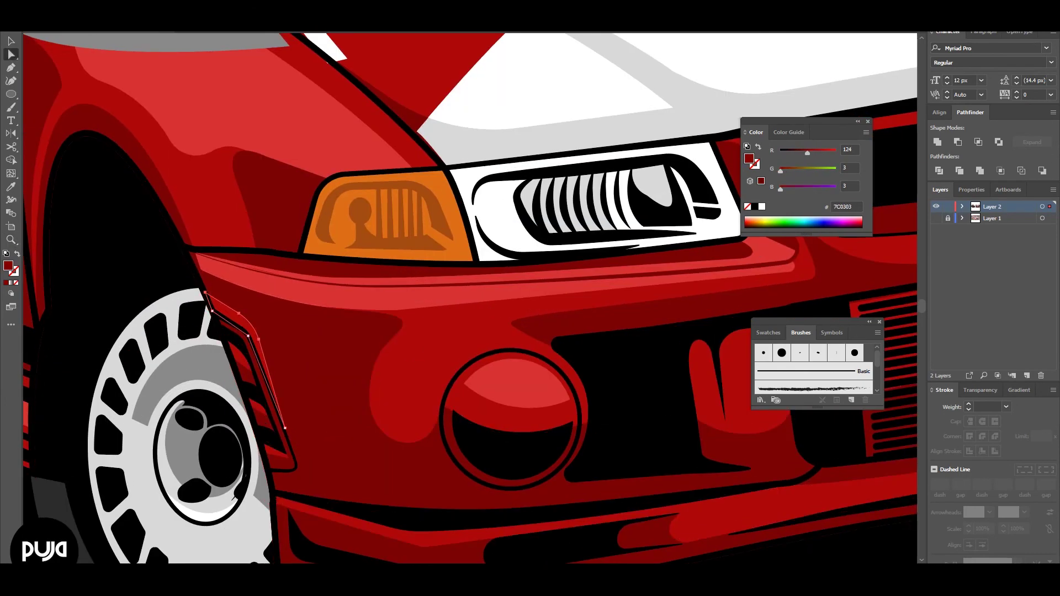
pyautogui.moveTo(205, 292); pyautogui.dragTo(209, 292)
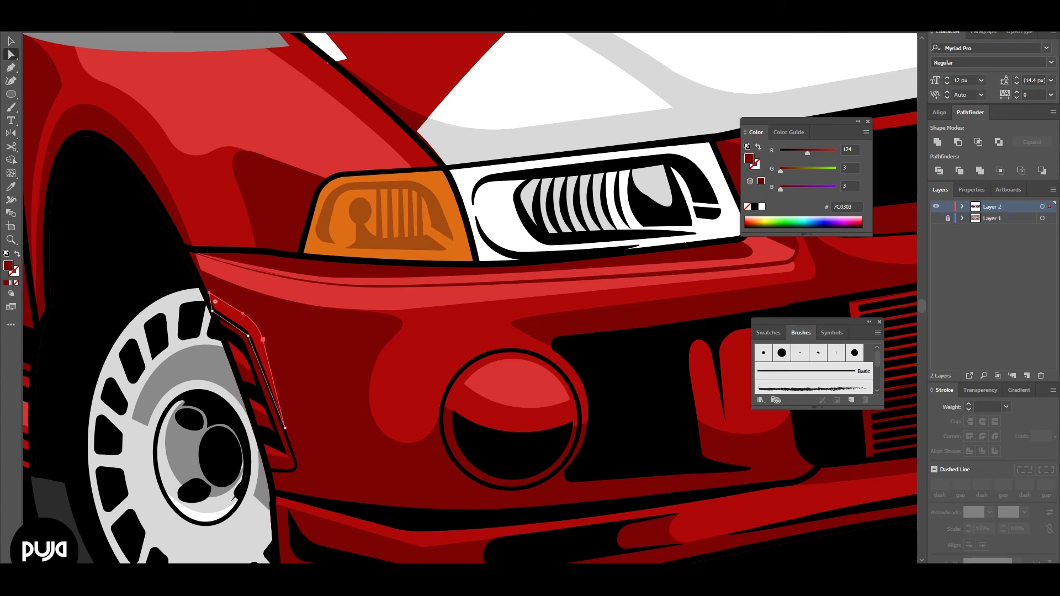
pyautogui.moveTo(284, 426); pyautogui.dragTo(297, 466)
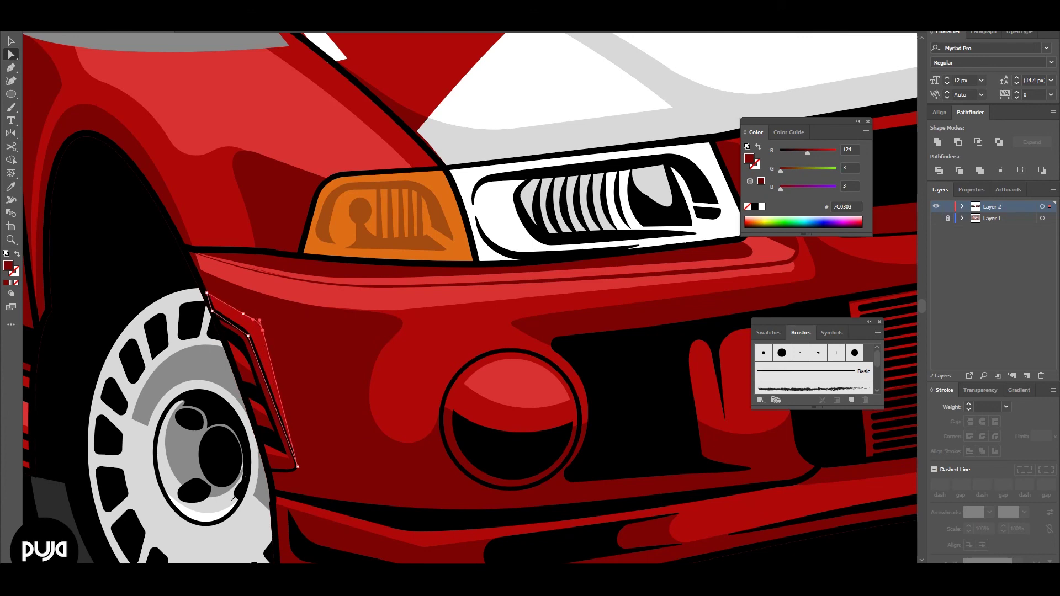
pyautogui.press('z')
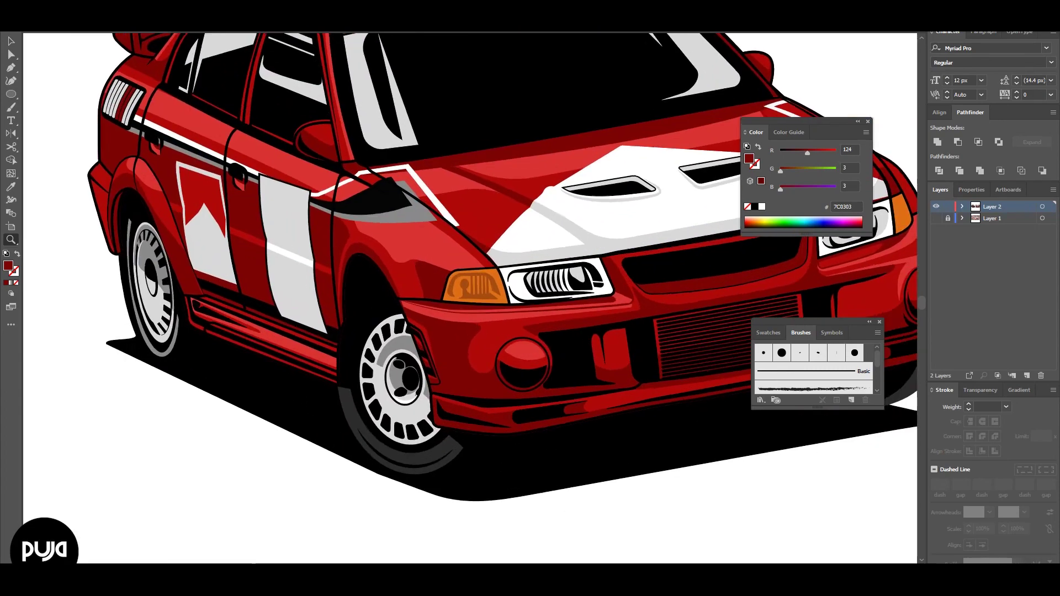
pyautogui.click(469, 340)
pyautogui.hotkey('ctrl', '0')
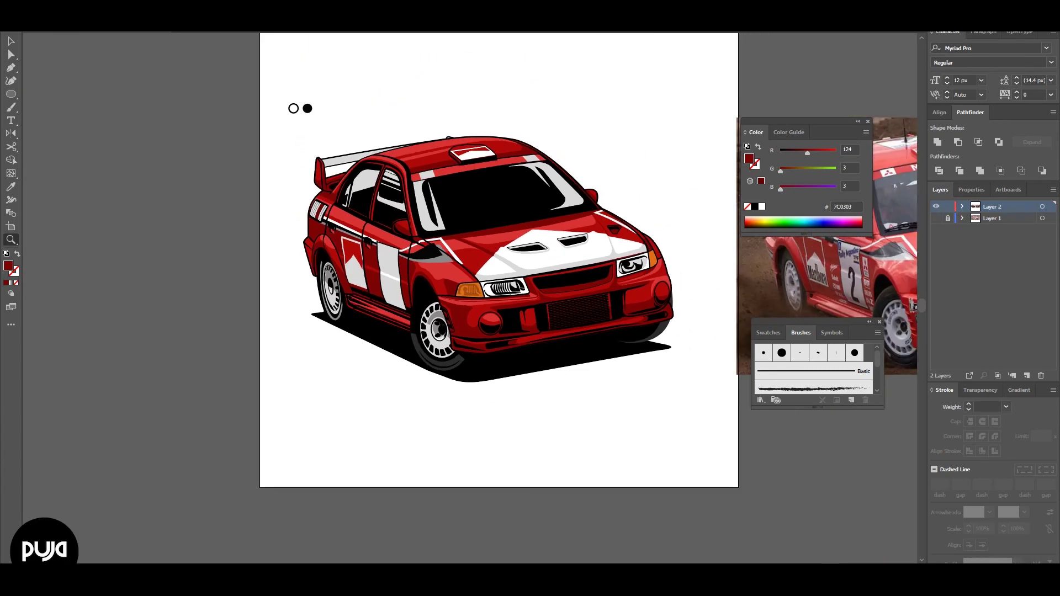
pyautogui.moveTo(437, 342); pyautogui.dragTo(497, 342)
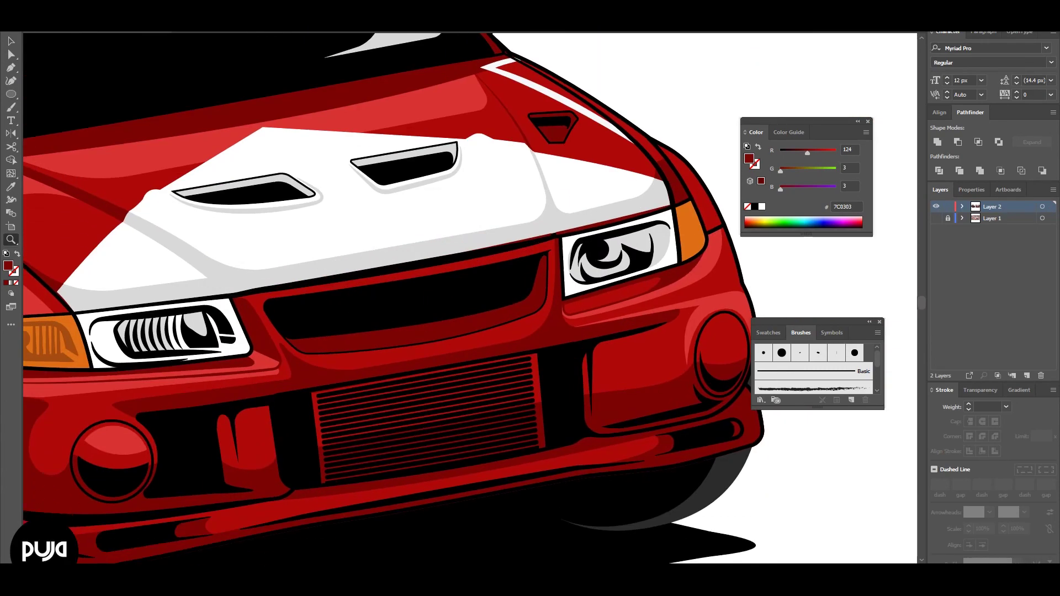
# Draw a quadrilateral over the lower grille and make it grey 898989.
pyautogui.press('p')
pyautogui.click(304, 392)
pyautogui.click(542, 351)
pyautogui.click(551, 449)
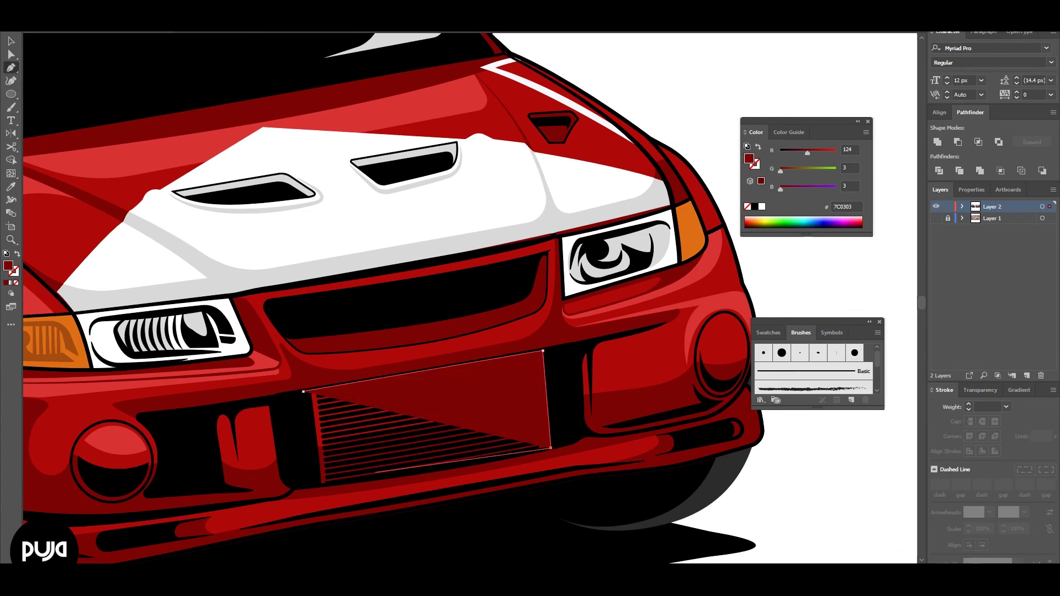
pyautogui.click(313, 485)
pyautogui.click(303, 391)
pyautogui.press('i')
pyautogui.hotkey('ctrl', '-')
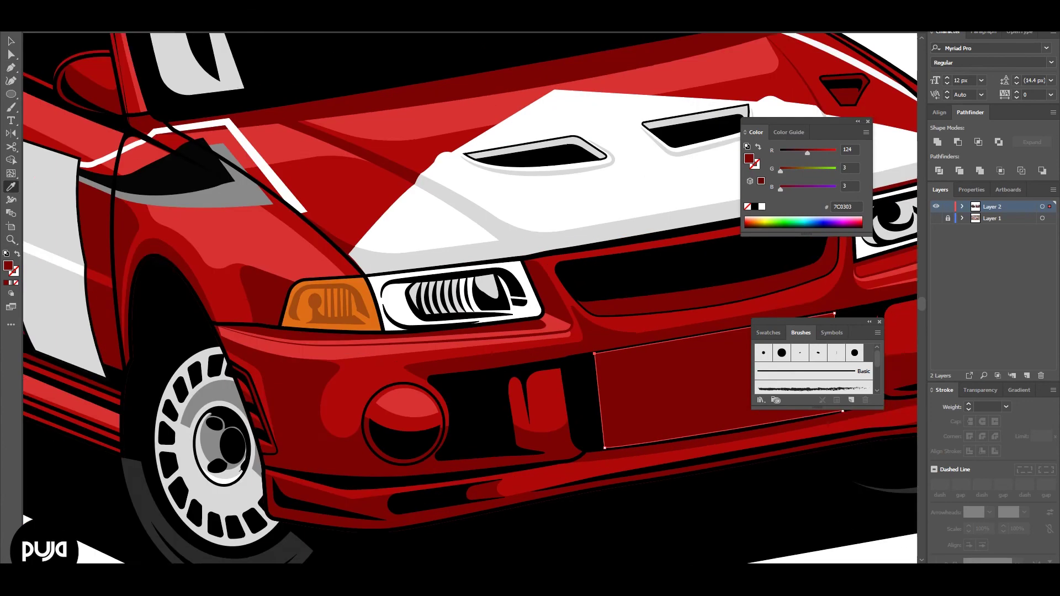
# Send the grey panel to the back behind the grille slats.
pyautogui.hotkey('ctrl', '-')
pyautogui.hotkey('ctrl', '-')
pyautogui.press('v')
pyautogui.rightClick(435, 166)
pyautogui.click(596, 373)
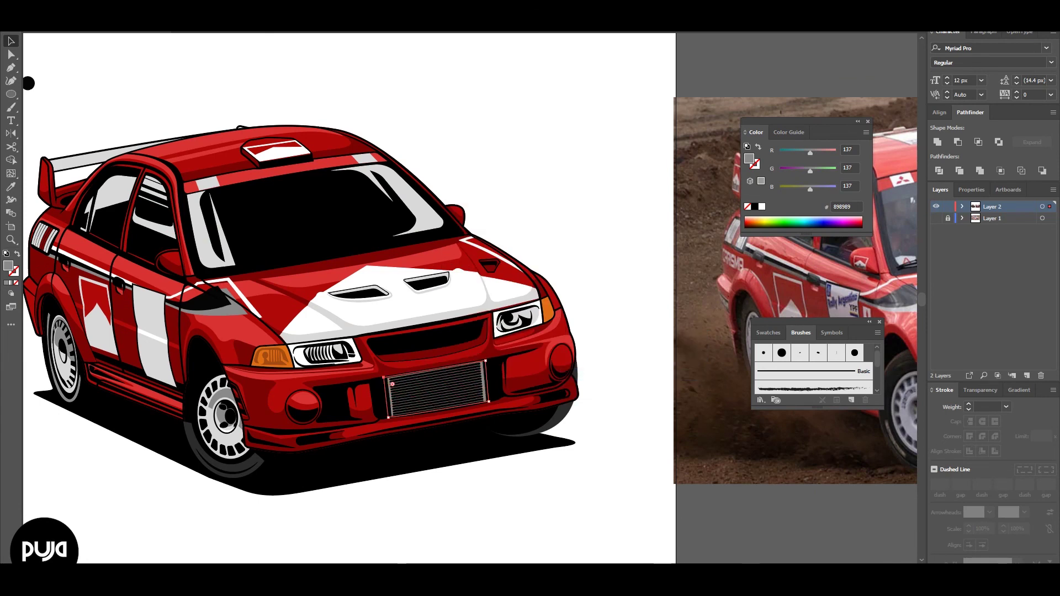
# Select the light-grey door panel and the black outline behind it.
pyautogui.press('z')
pyautogui.keyDown('alt'); pyautogui.click(205, 402); pyautogui.keyUp('alt')
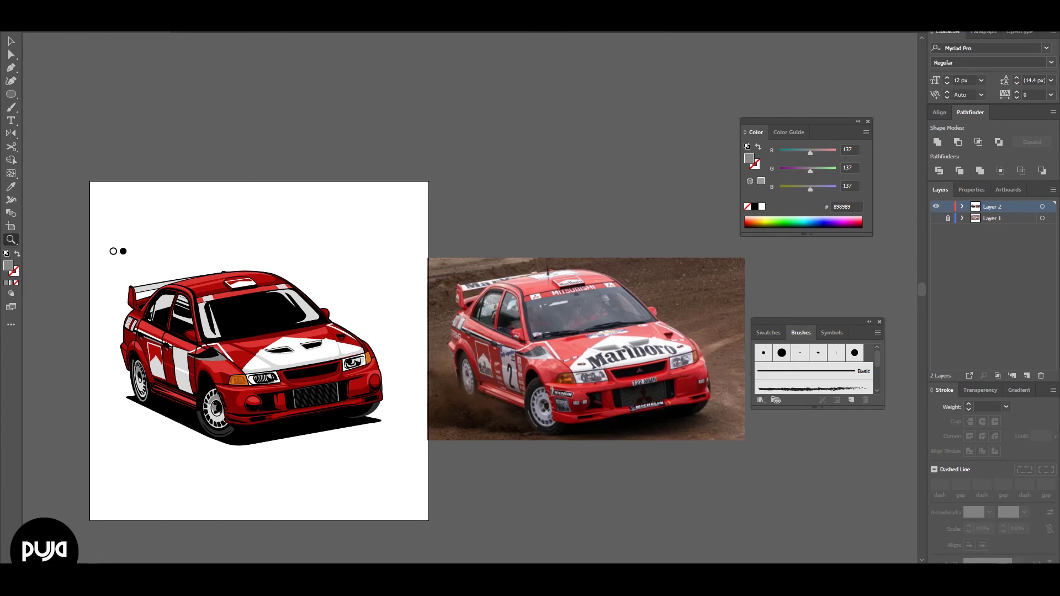
pyautogui.click(193, 331)
pyautogui.press('a')
pyautogui.click(209, 442)
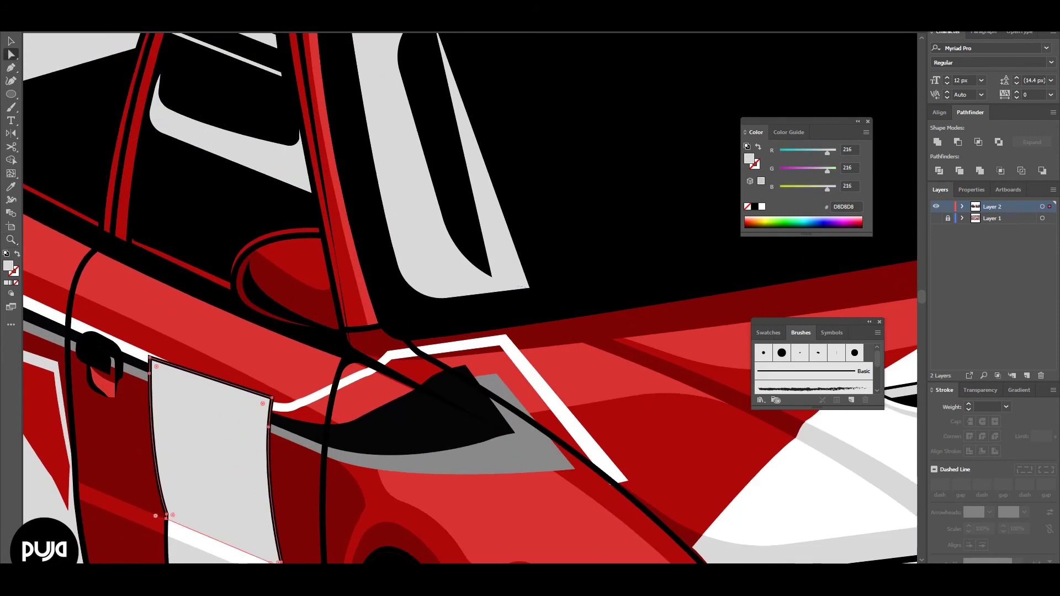
pyautogui.click(158, 486)
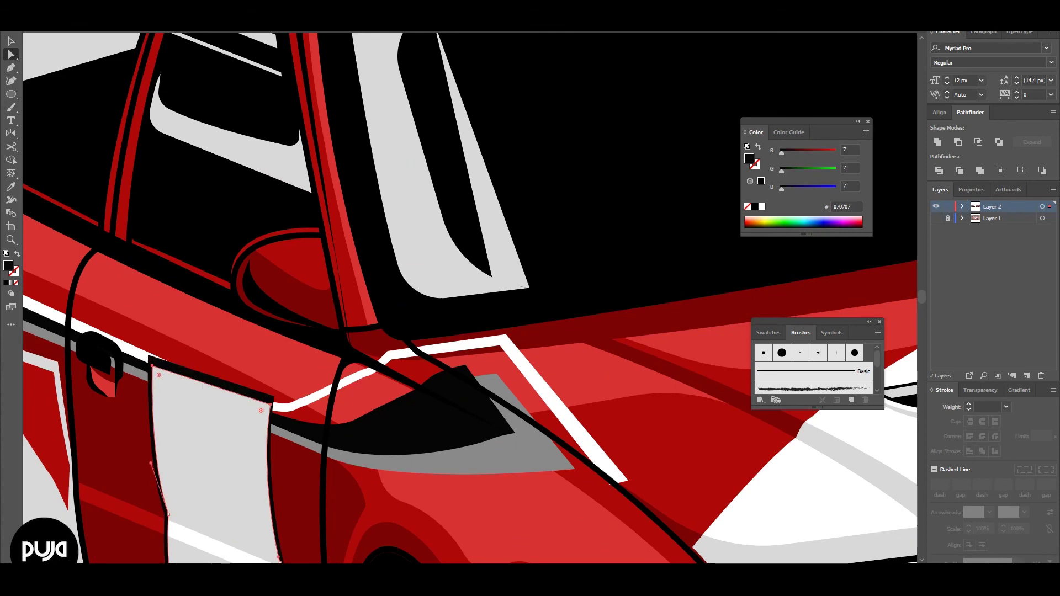
pyautogui.hotkey('ctrl', '0')
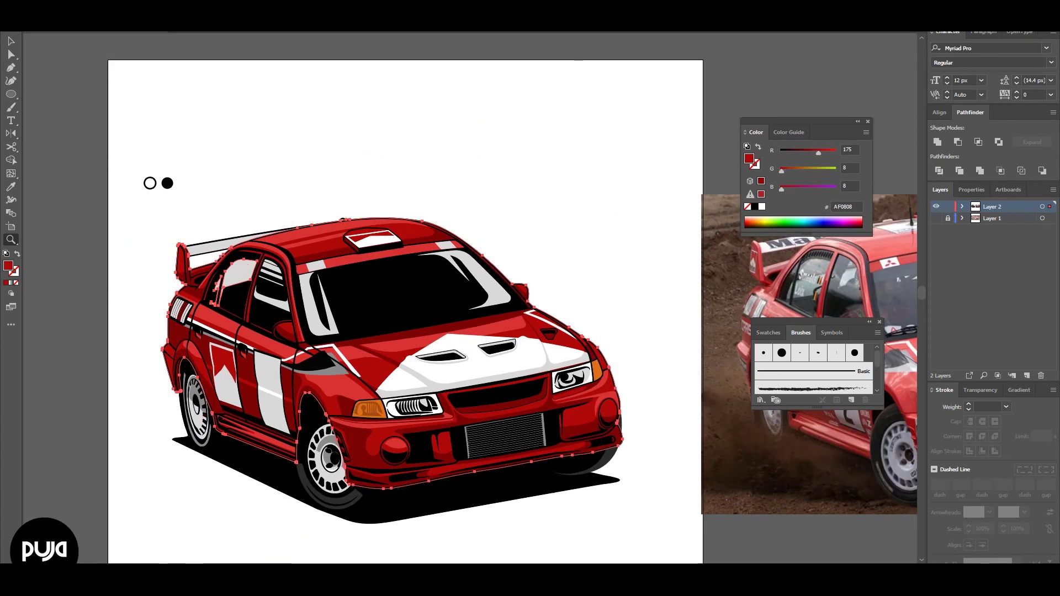